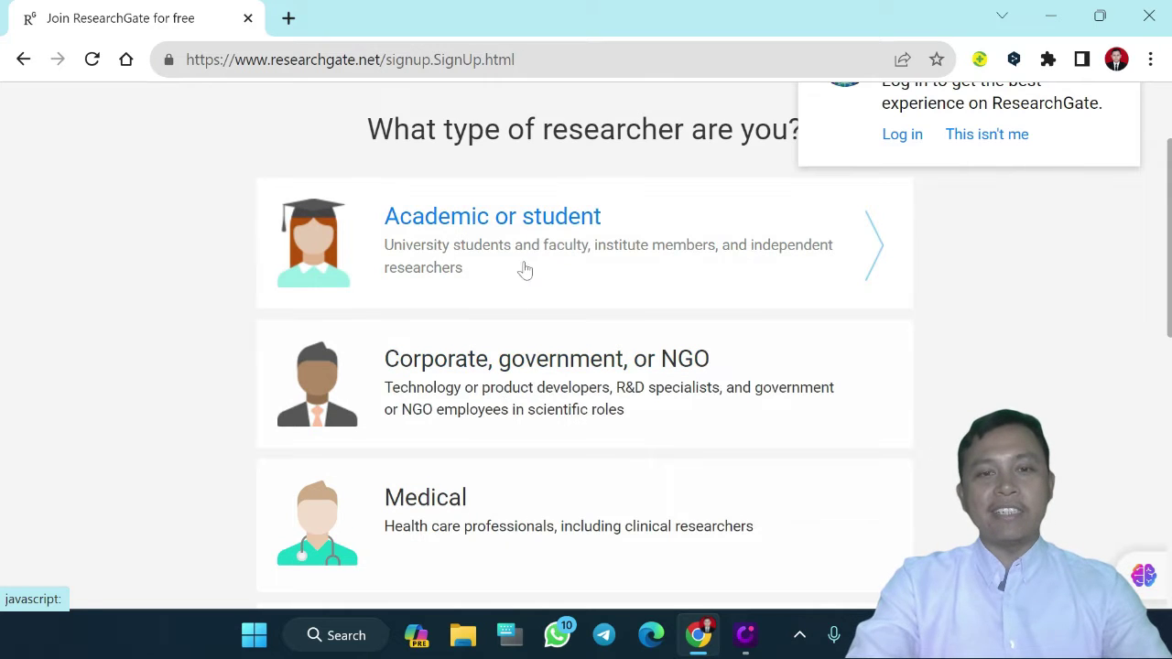
# Register as an academic at Universitas Islam Negeri Walisongo Semarang, department Pendidikan Guru Madrasah Ibtidaiyah
pyautogui.click(509, 231)
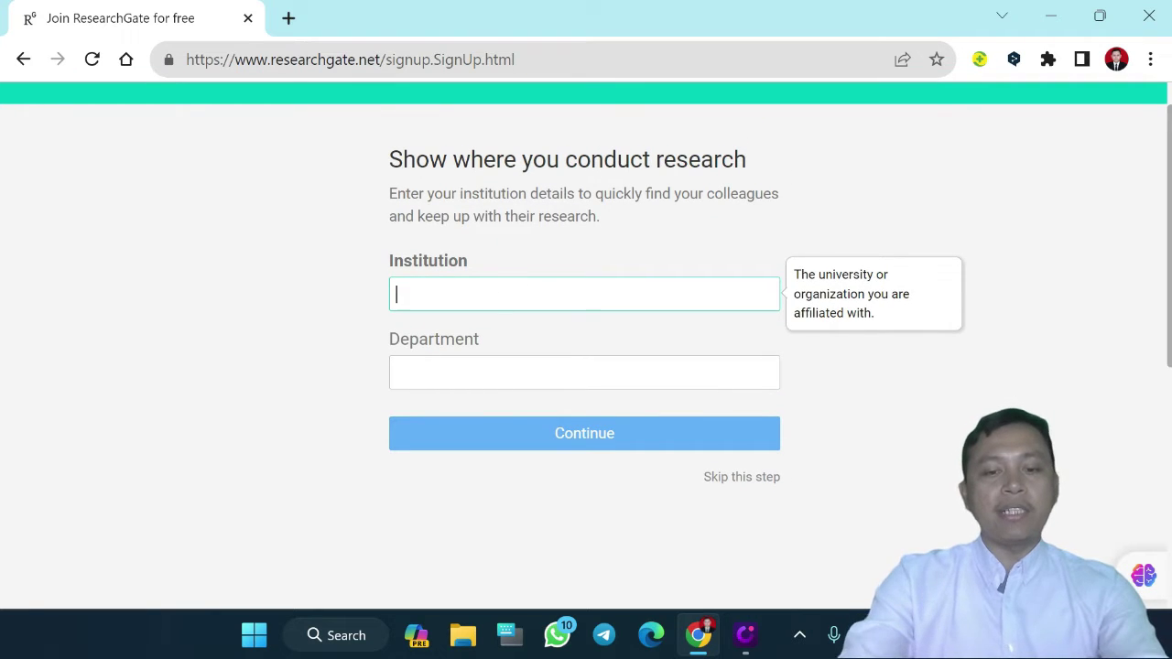
pyautogui.write('Universitas')
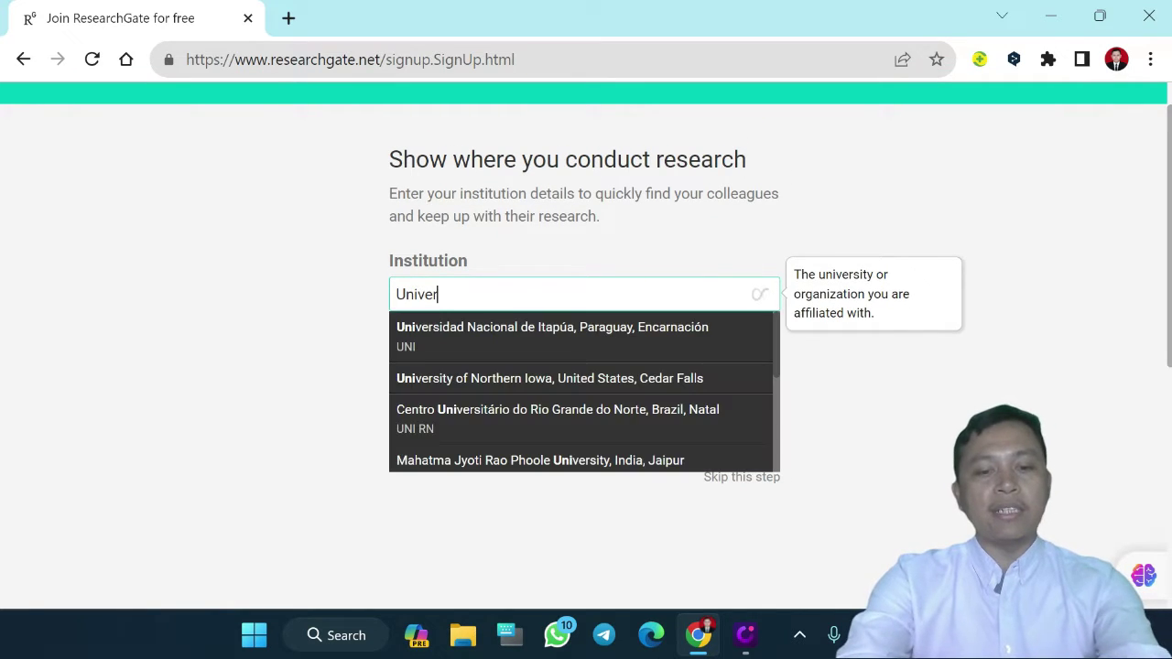
pyautogui.write('Islam Negeri Walisongo Semarang')
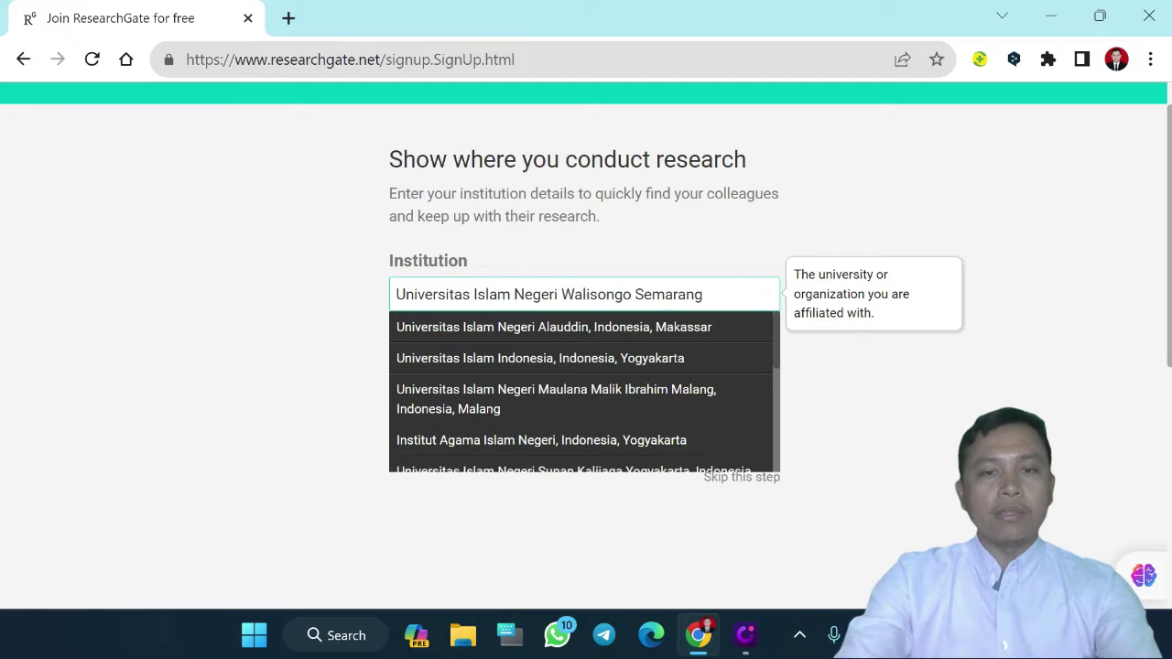
pyautogui.click(313, 349)
pyautogui.click(584, 372)
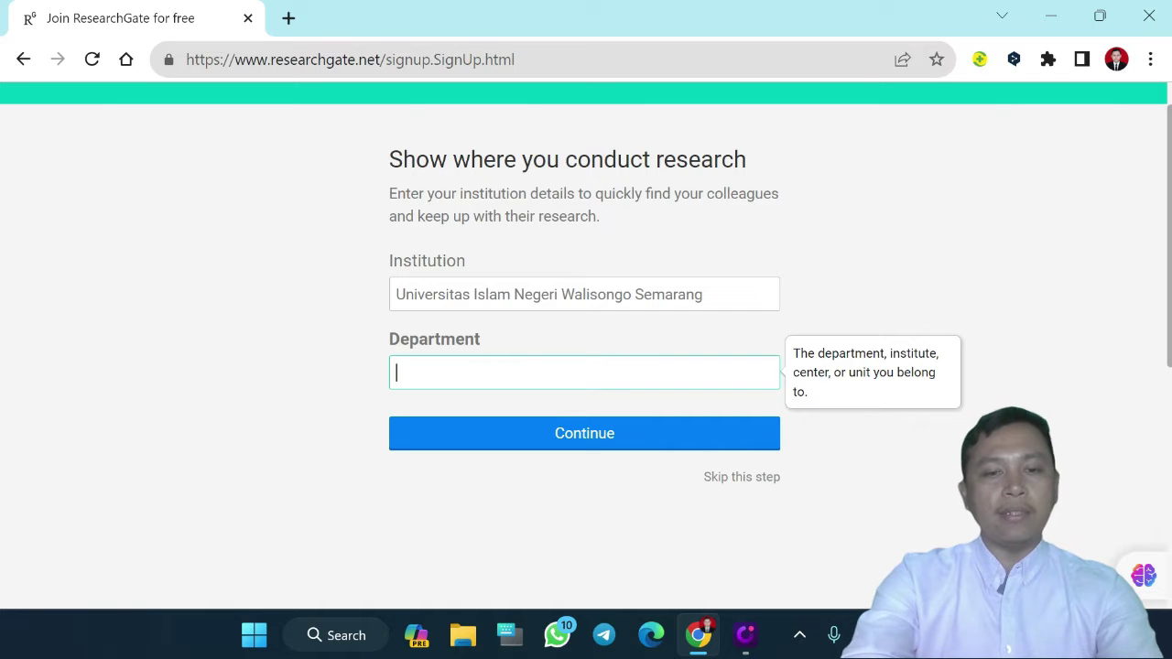
pyautogui.write('Pendidikan Guru Madrasah Ibtidaiyah')
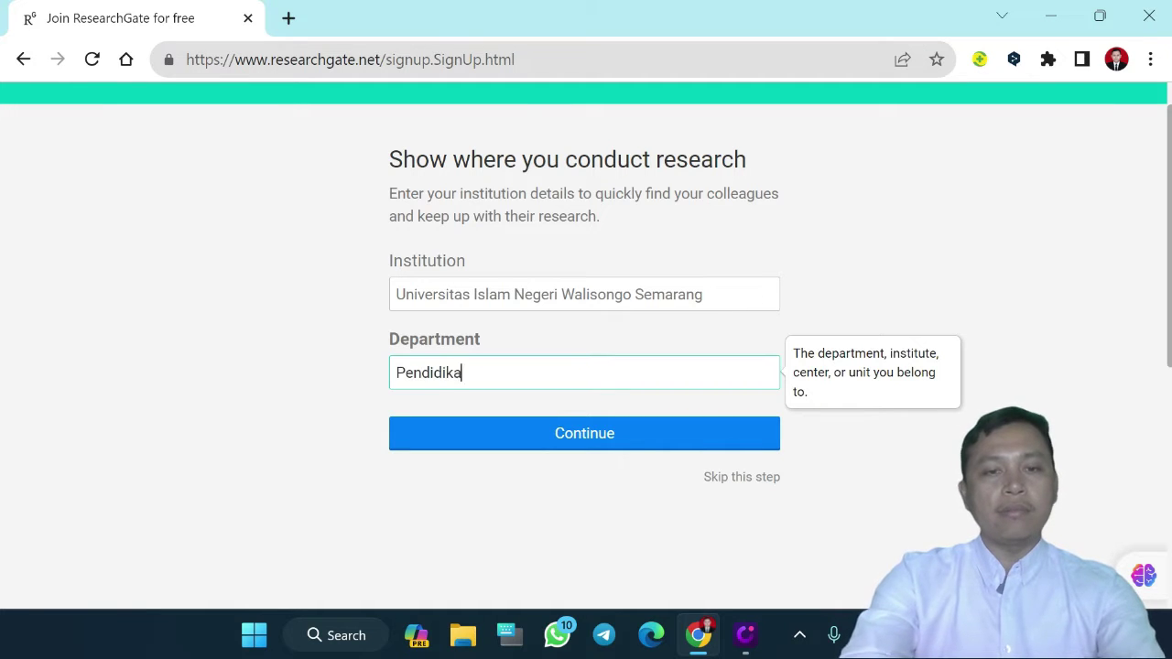
pyautogui.click(629, 451)
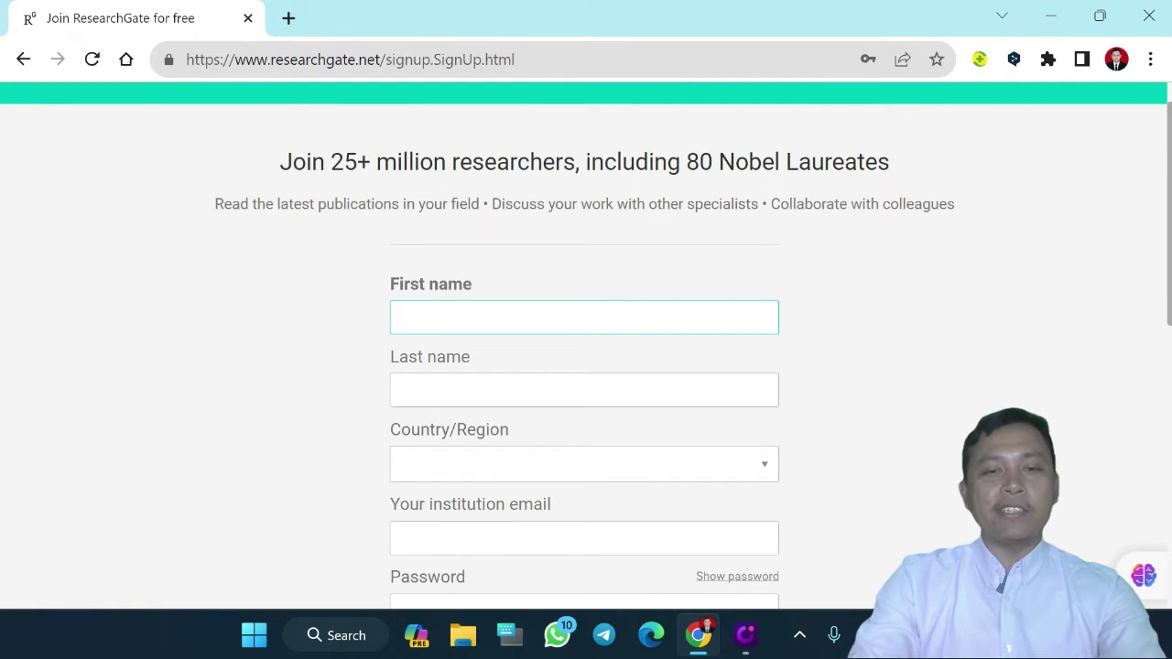
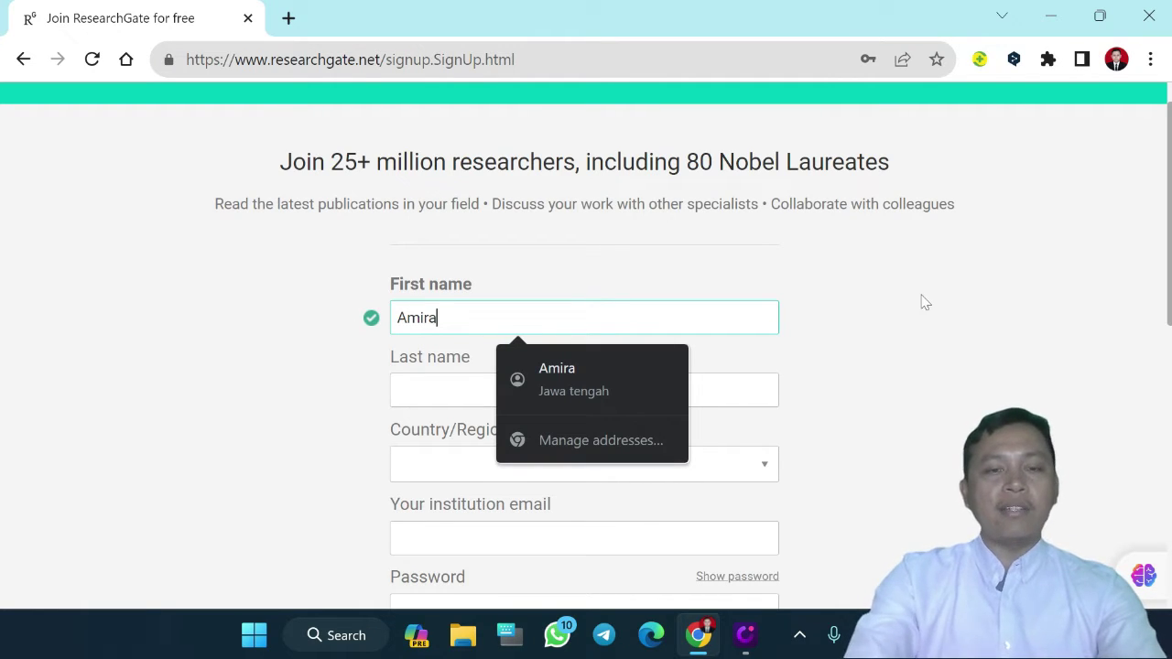
# Enter the researcher's first, middle and last names
pyautogui.press('Tab')
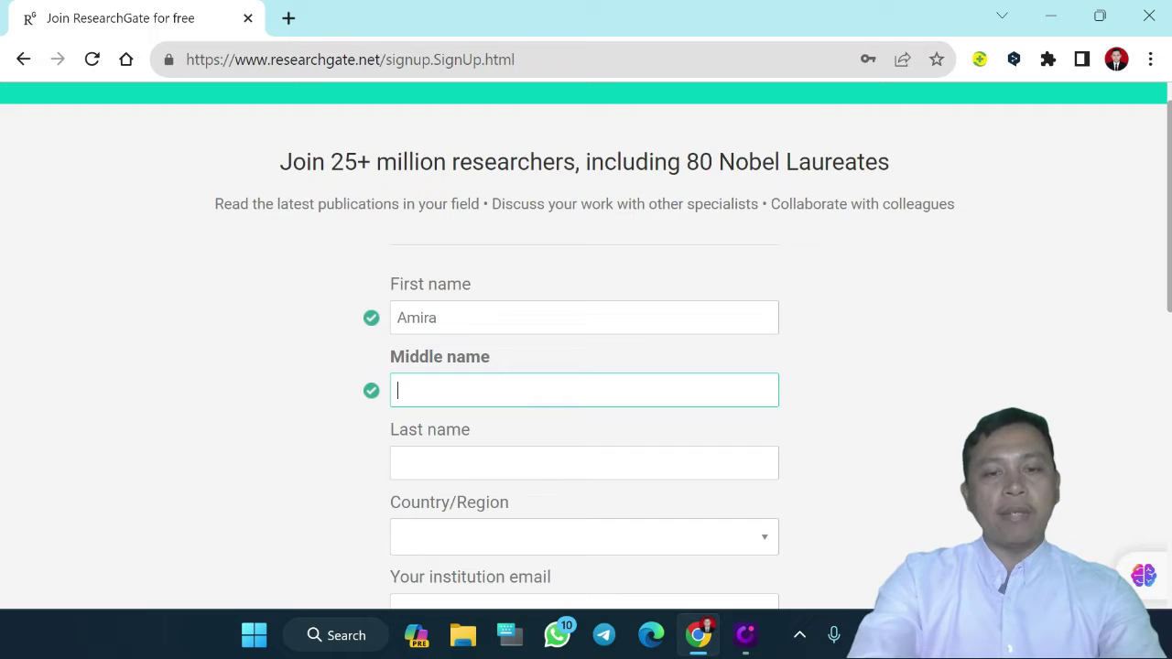
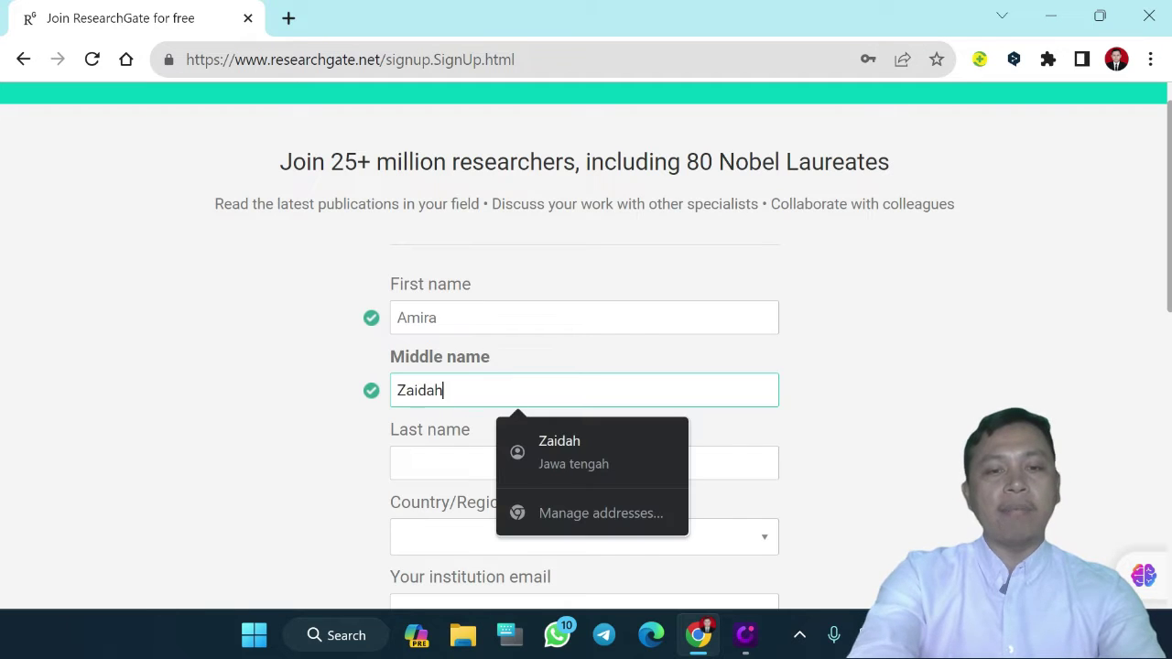
pyautogui.click(583, 462)
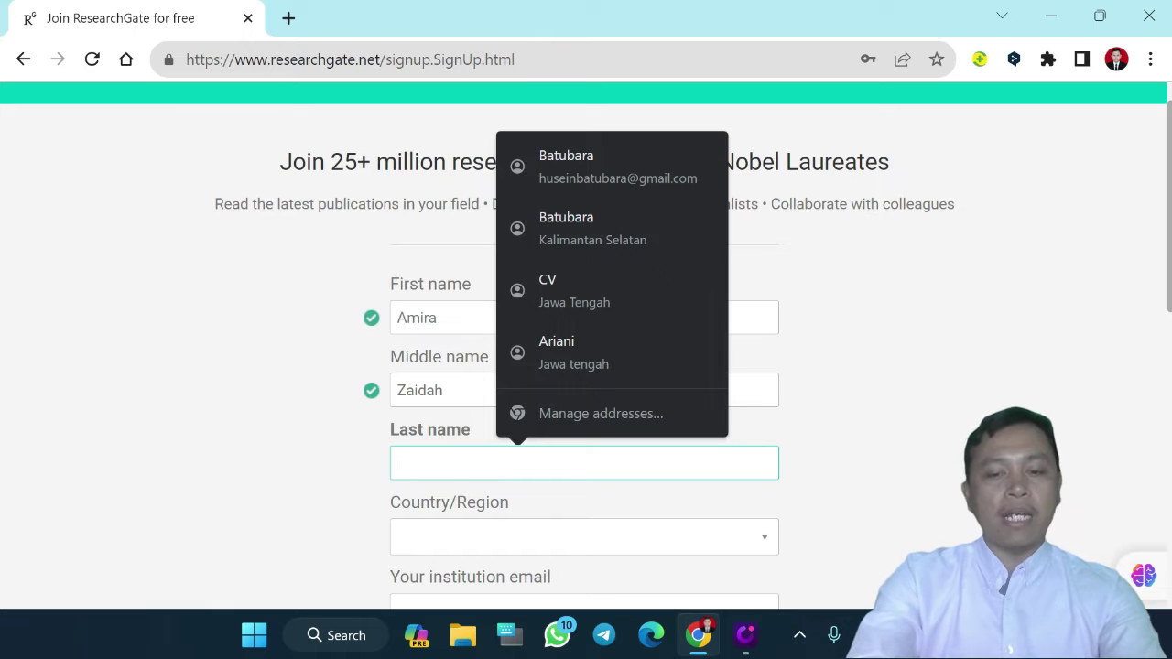
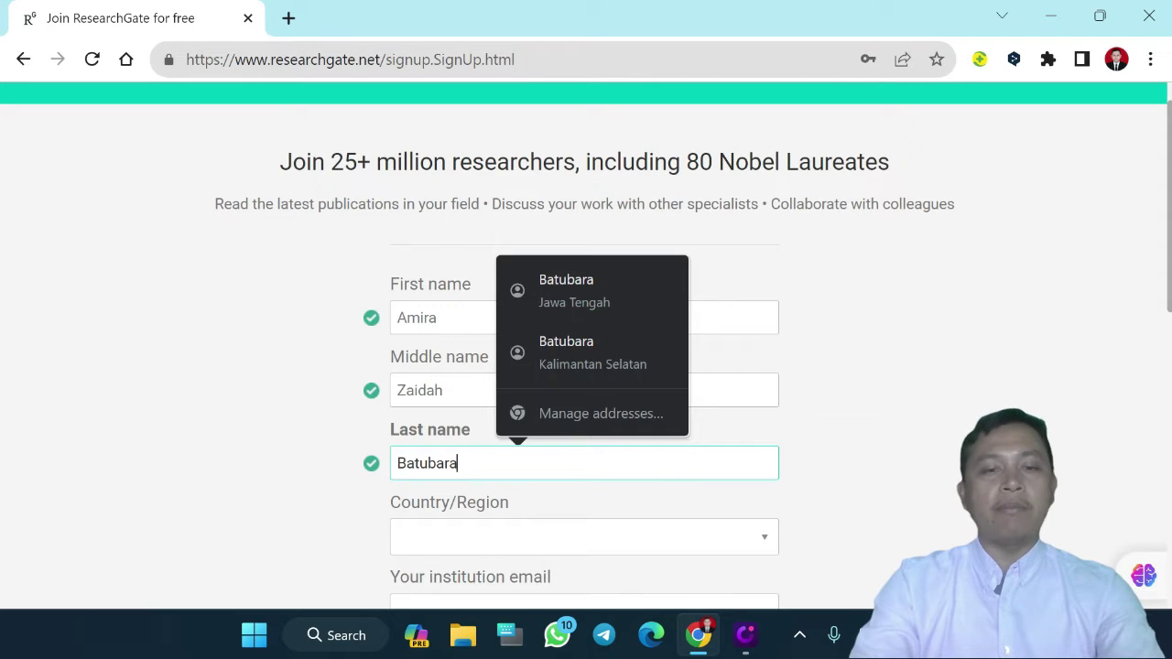
# Set the country/region to Indonesia
pyautogui.click(627, 548)
pyautogui.write('Indo')
pyautogui.scroll(-2, 621, 547)
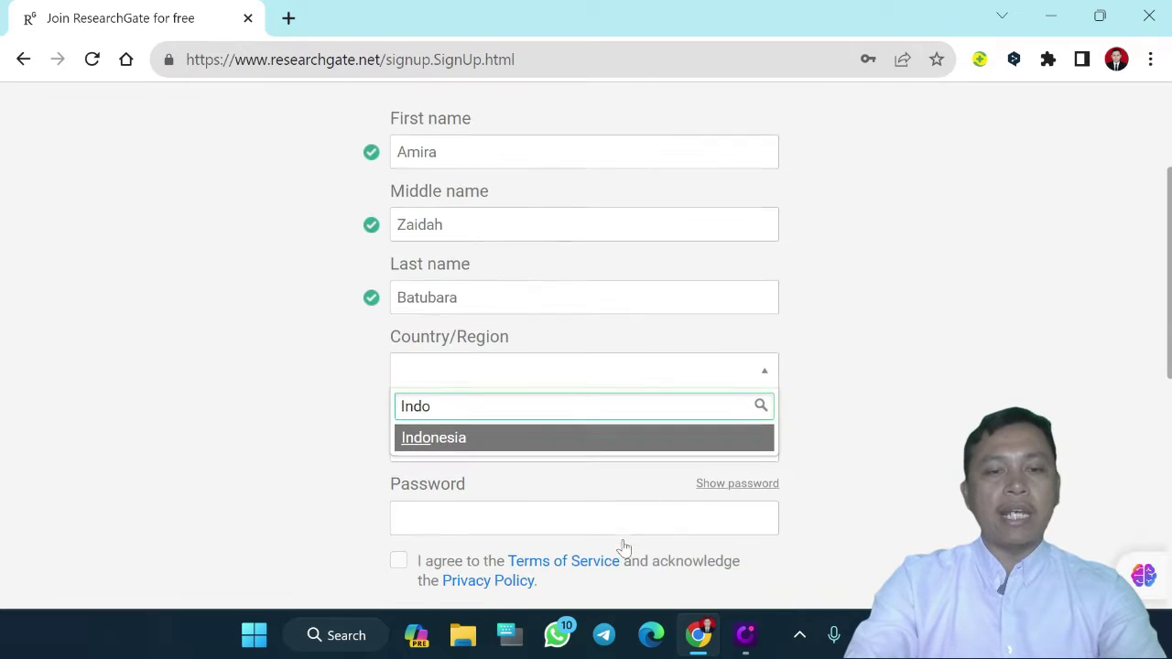
pyautogui.click(450, 437)
# Fill in the institution email and password, accept the terms, and submit the form
pyautogui.click(584, 444)
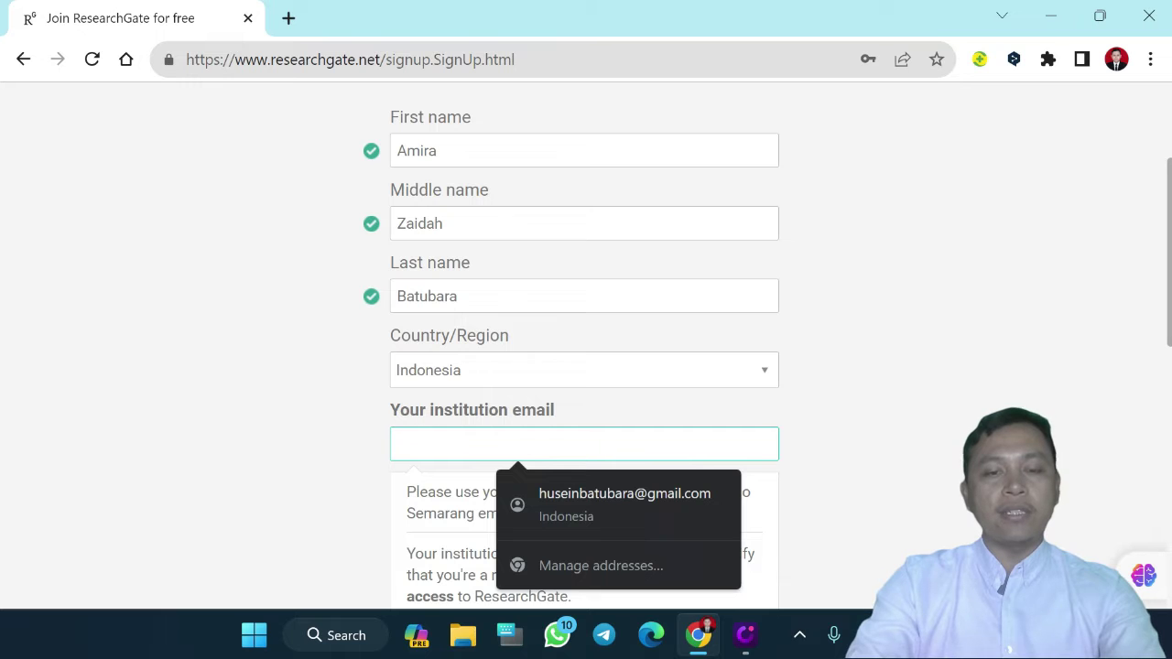
pyautogui.scroll(-1, 584, 444)
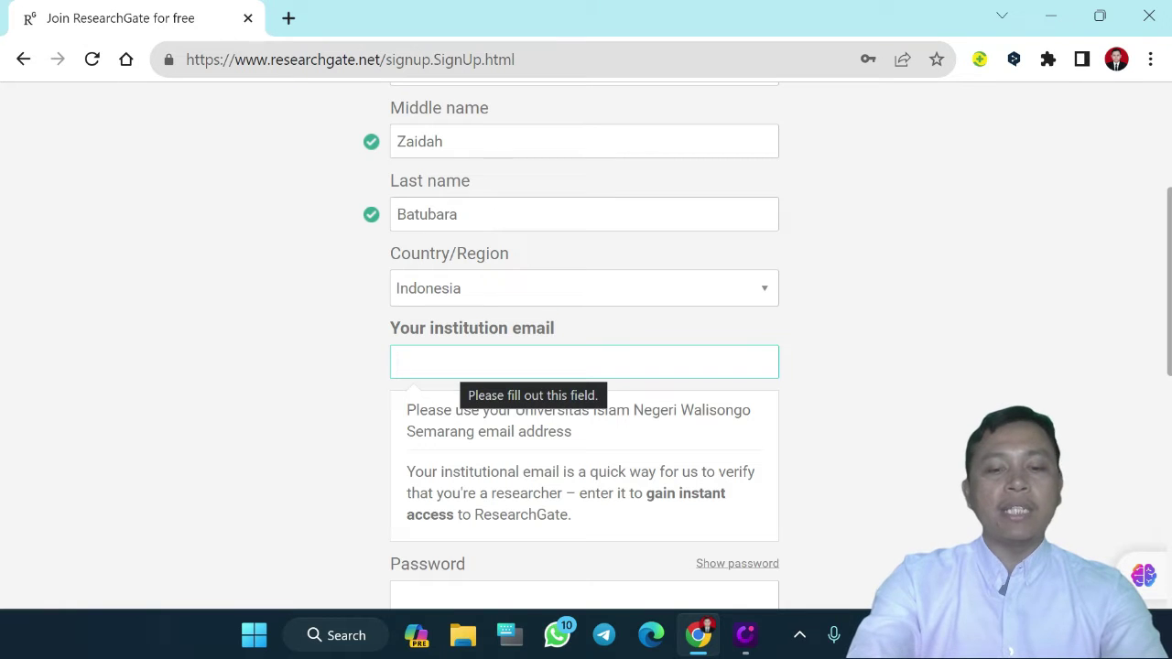
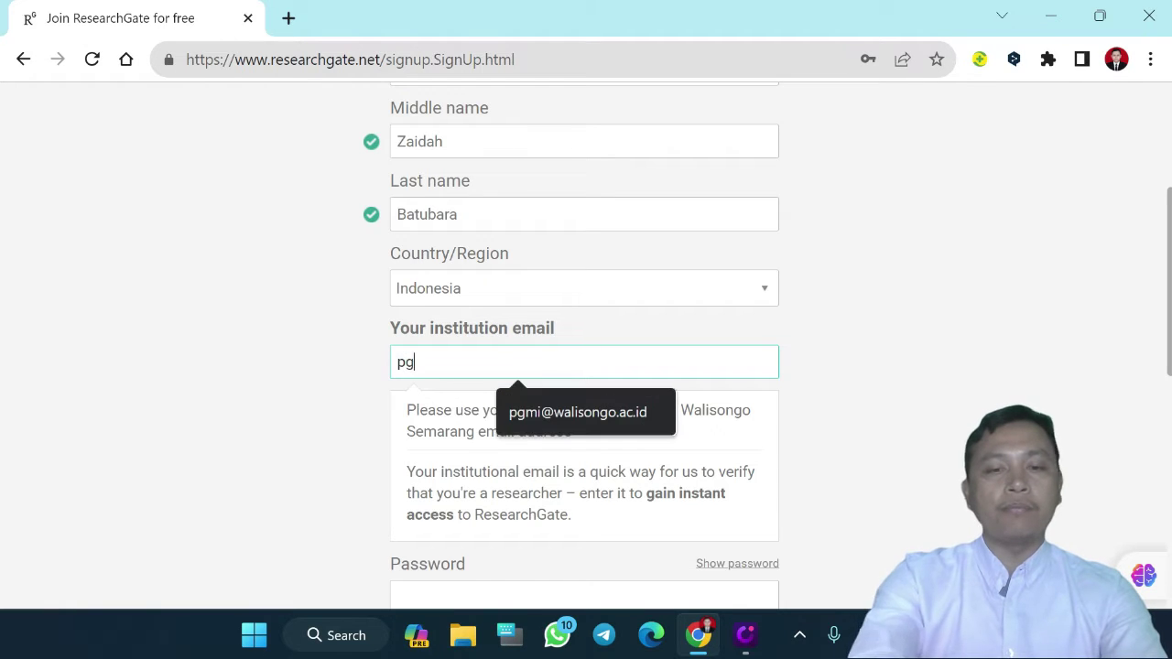
pyautogui.click(556, 414)
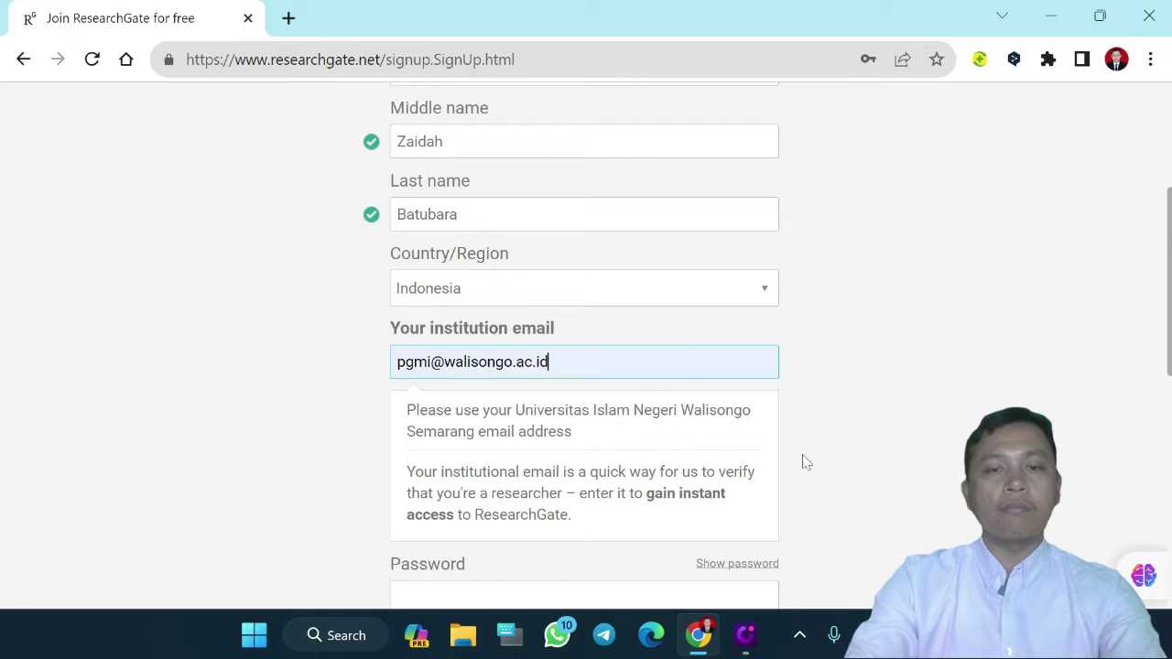
pyautogui.scroll(-2, 816, 473)
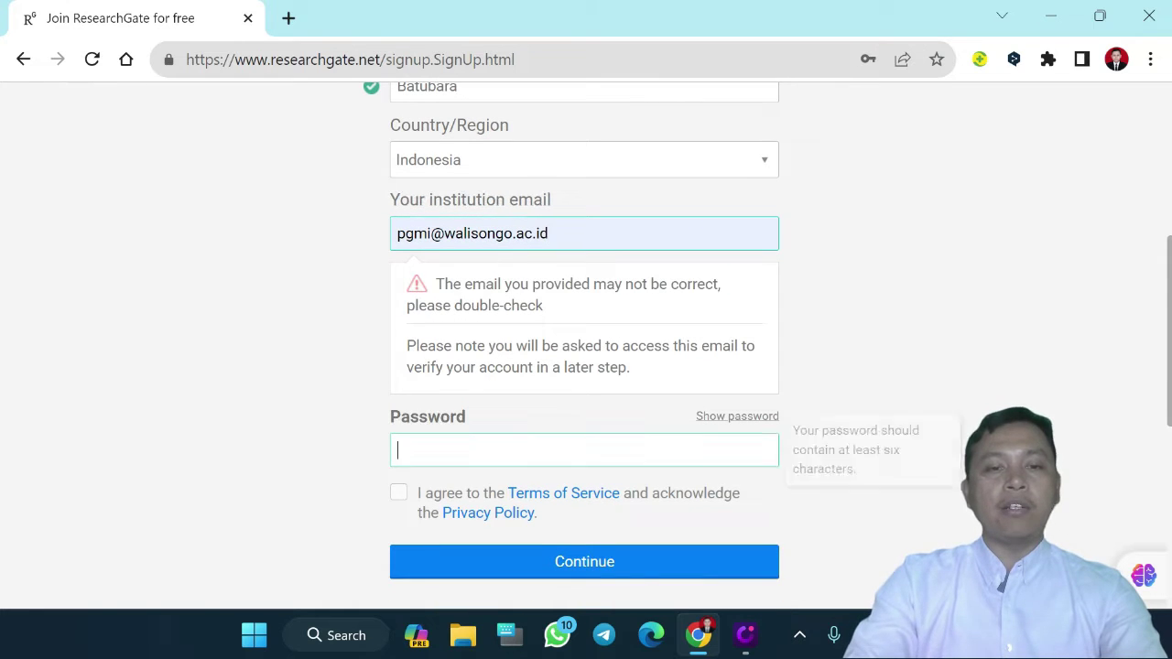
pyautogui.click(583, 449)
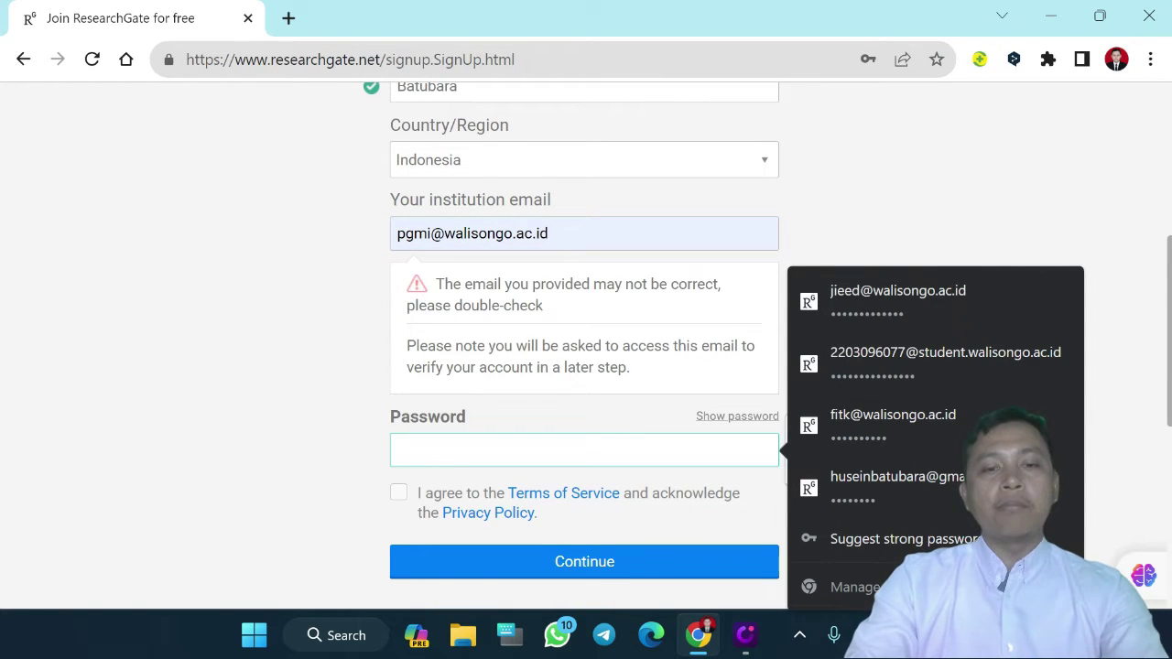
pyautogui.press('Escape')
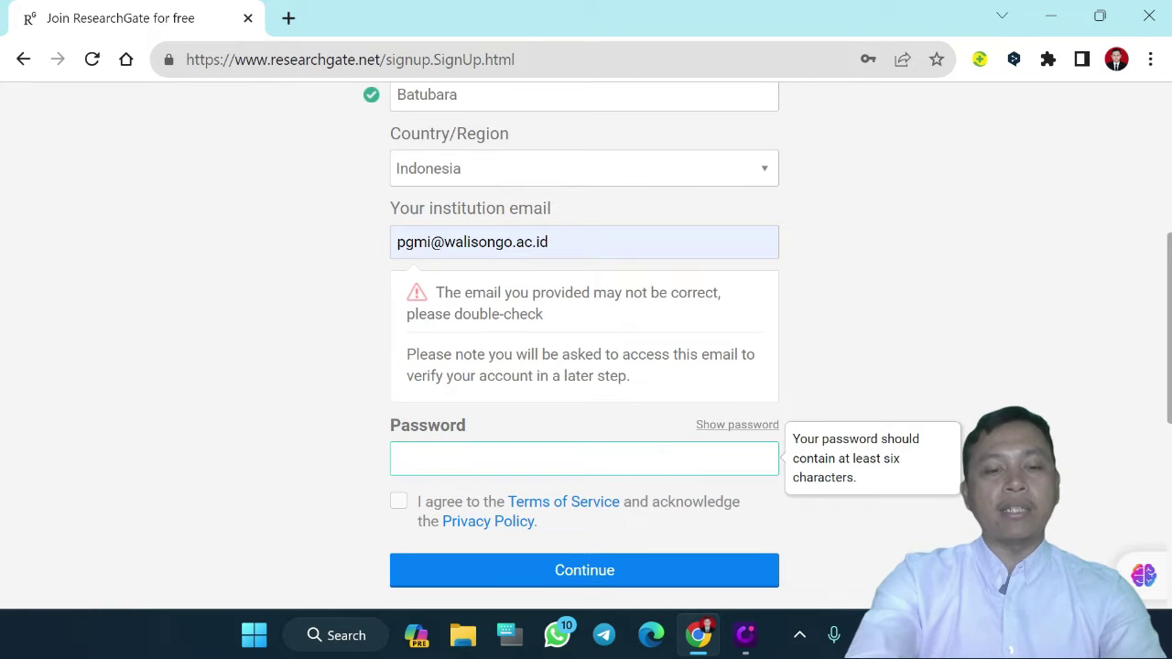
pyautogui.write('••••••••')
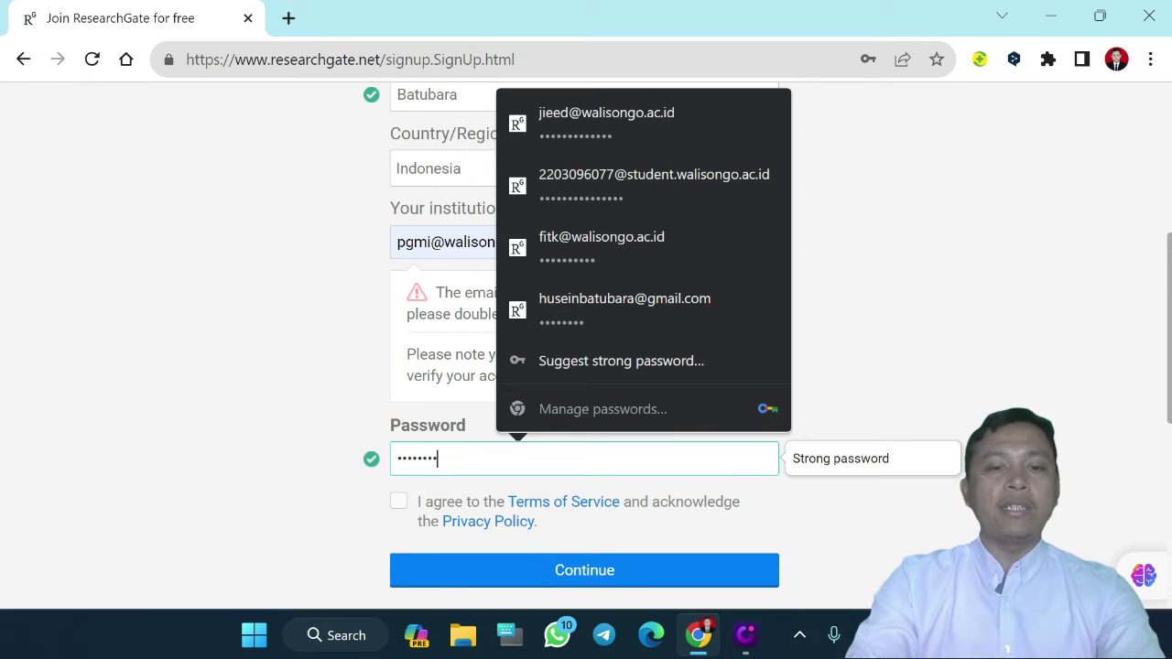
pyautogui.click(400, 509)
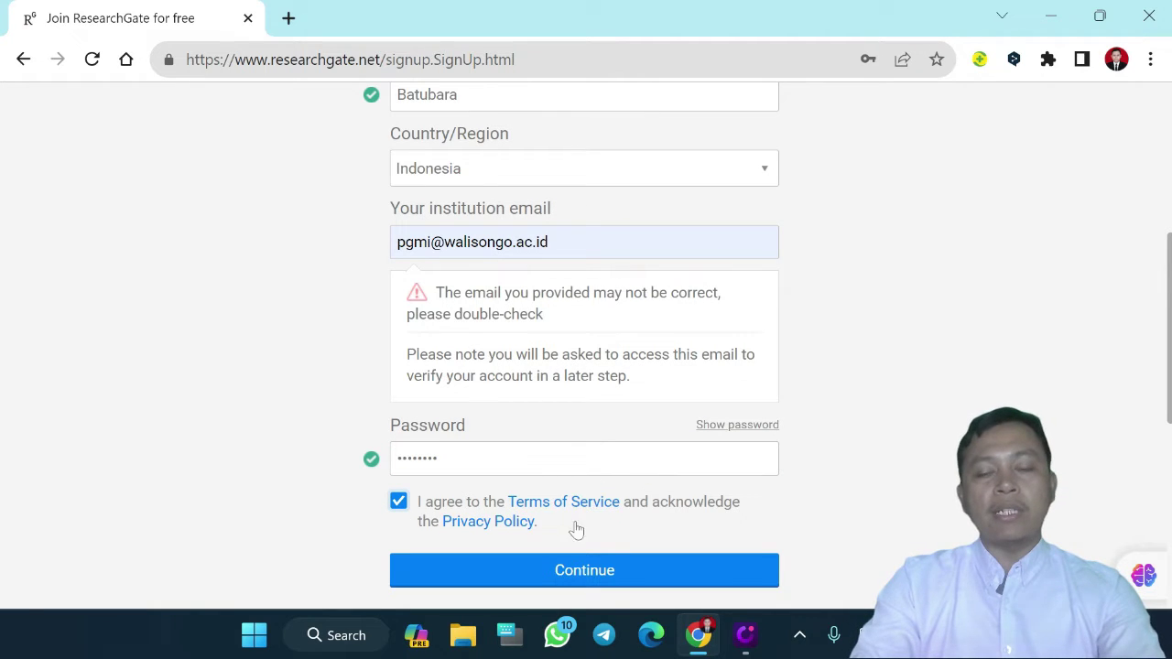
pyautogui.click(575, 586)
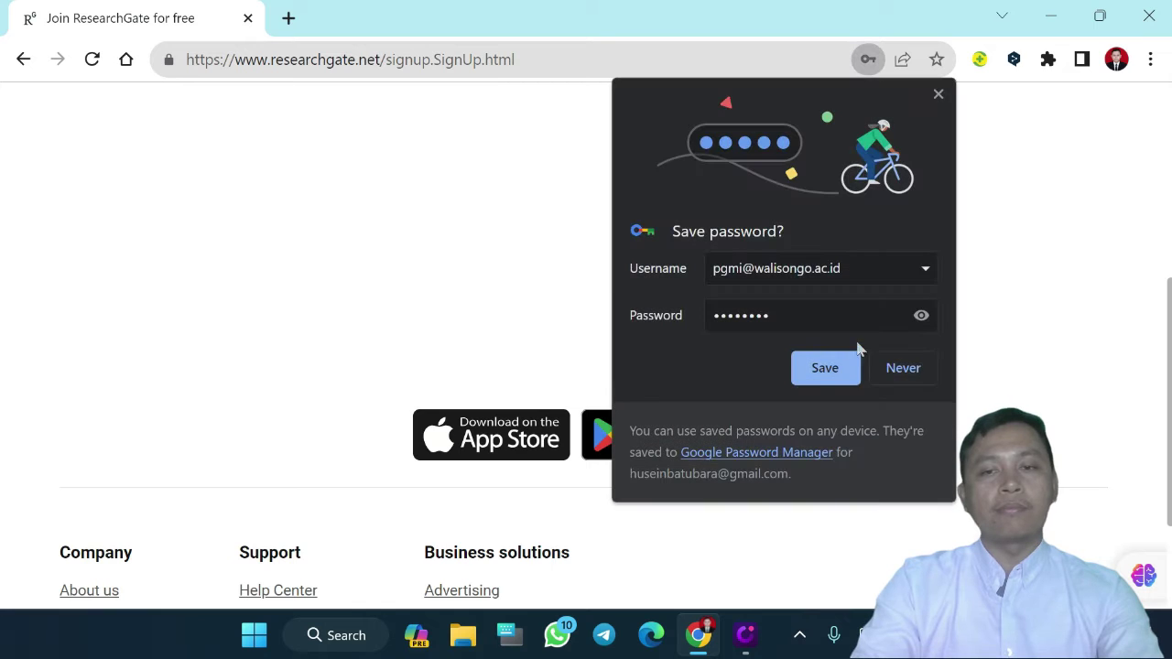
# Decline saving the password and answer that a professor, supervisor, or advisor recommended joining
pyautogui.click(902, 367)
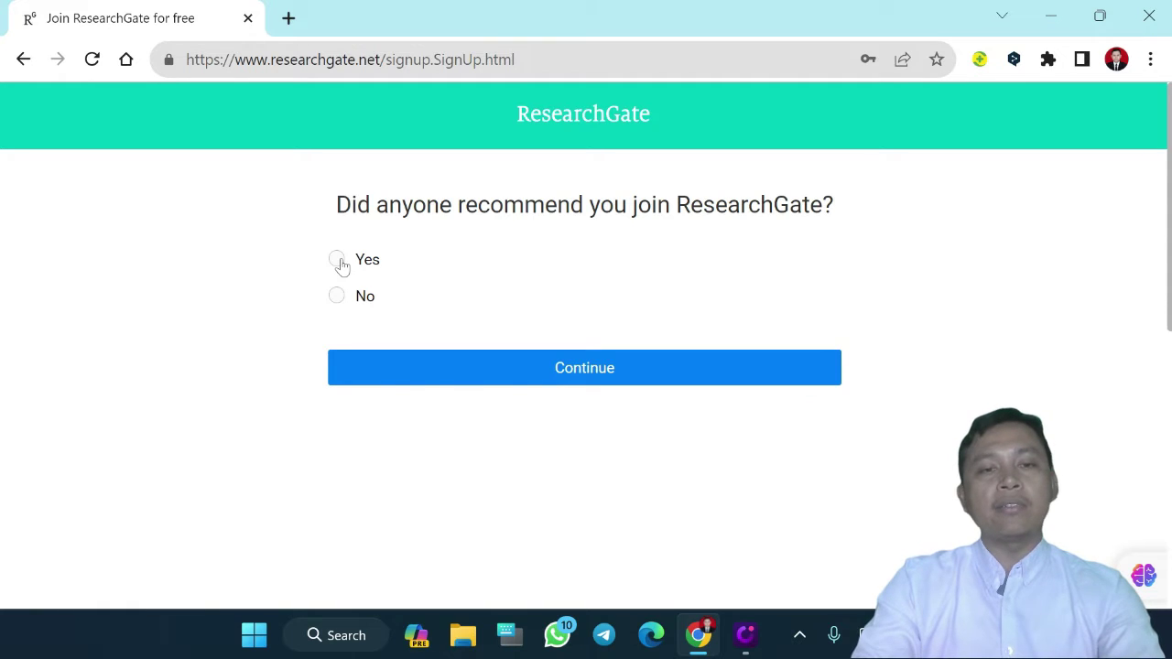
pyautogui.click(338, 260)
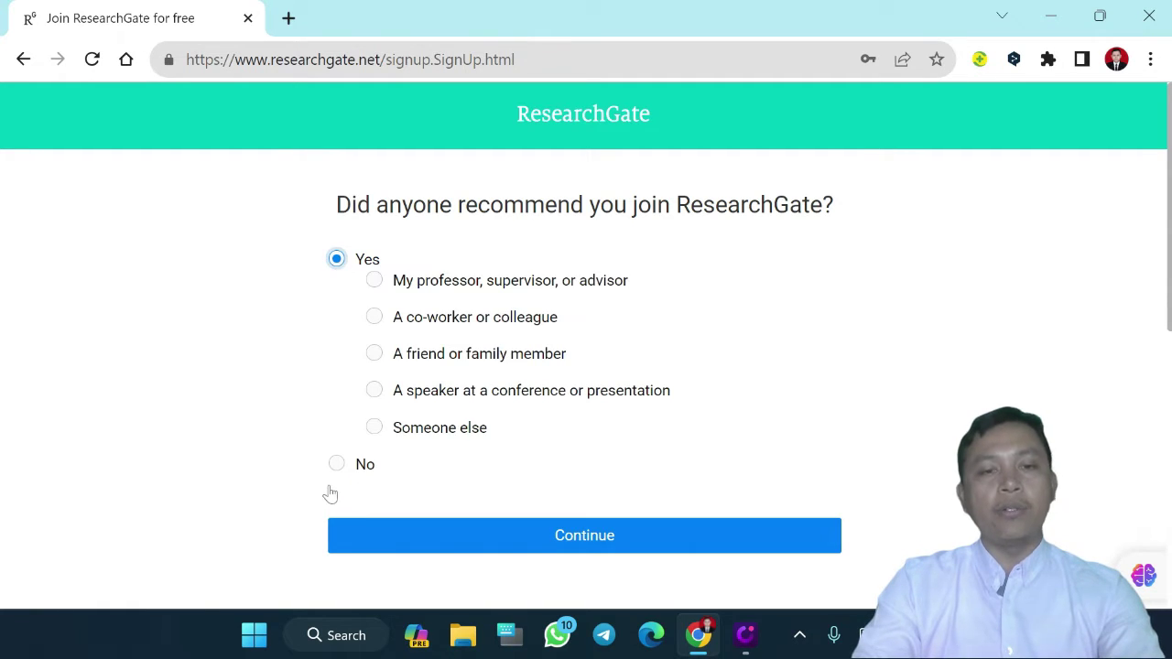
pyautogui.click(375, 283)
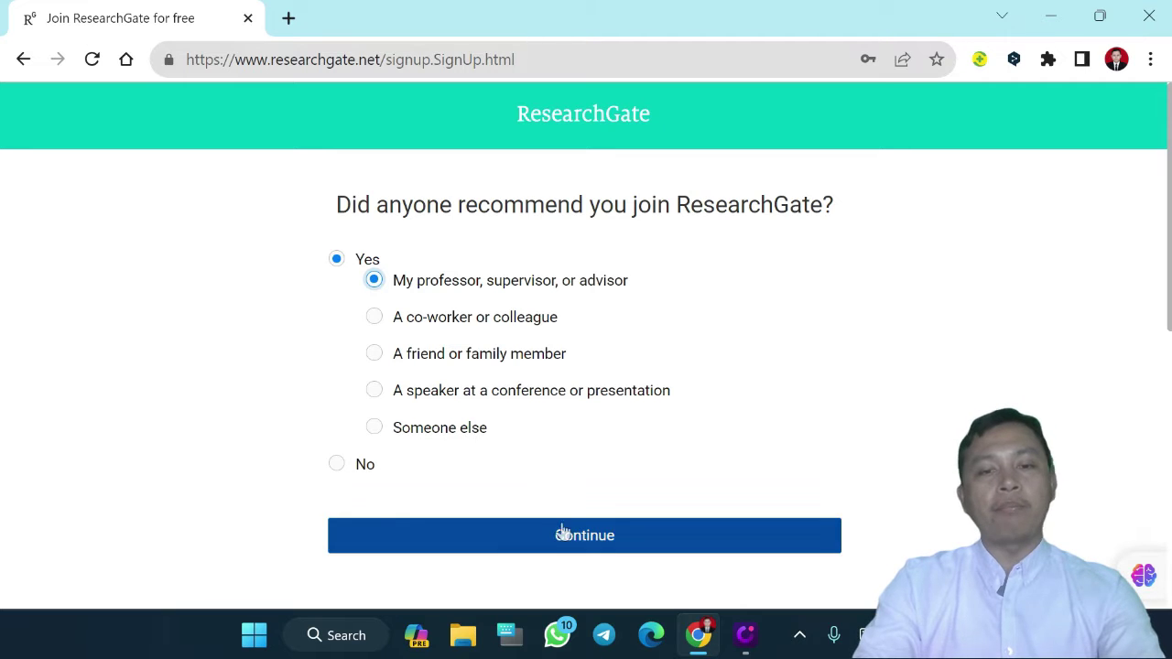
pyautogui.click(641, 551)
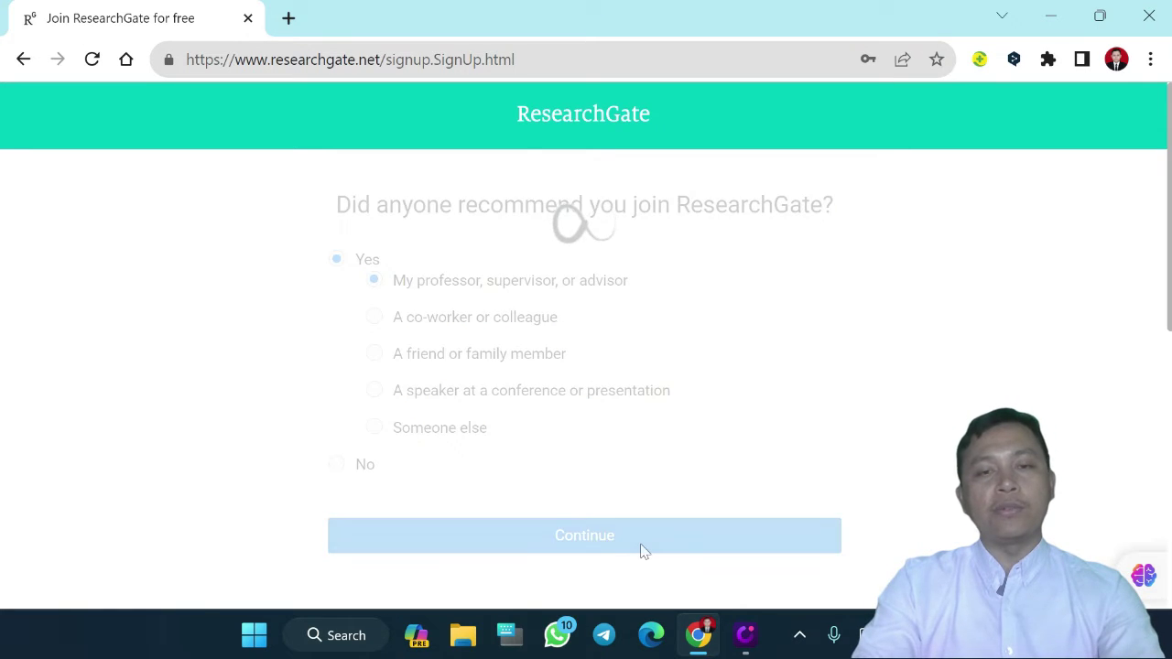
pyautogui.scroll(-1, 641, 549)
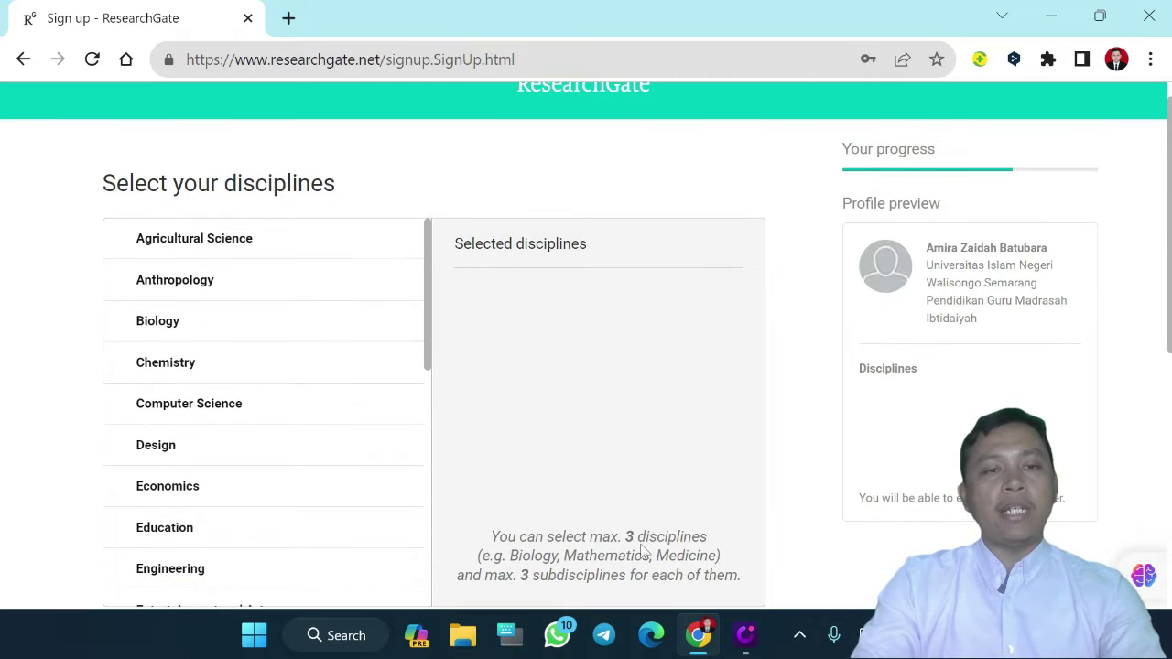
# Add Educational Assessment, Educational Technology and Primary Education as disciplines
pyautogui.scroll(-1, 640, 549)
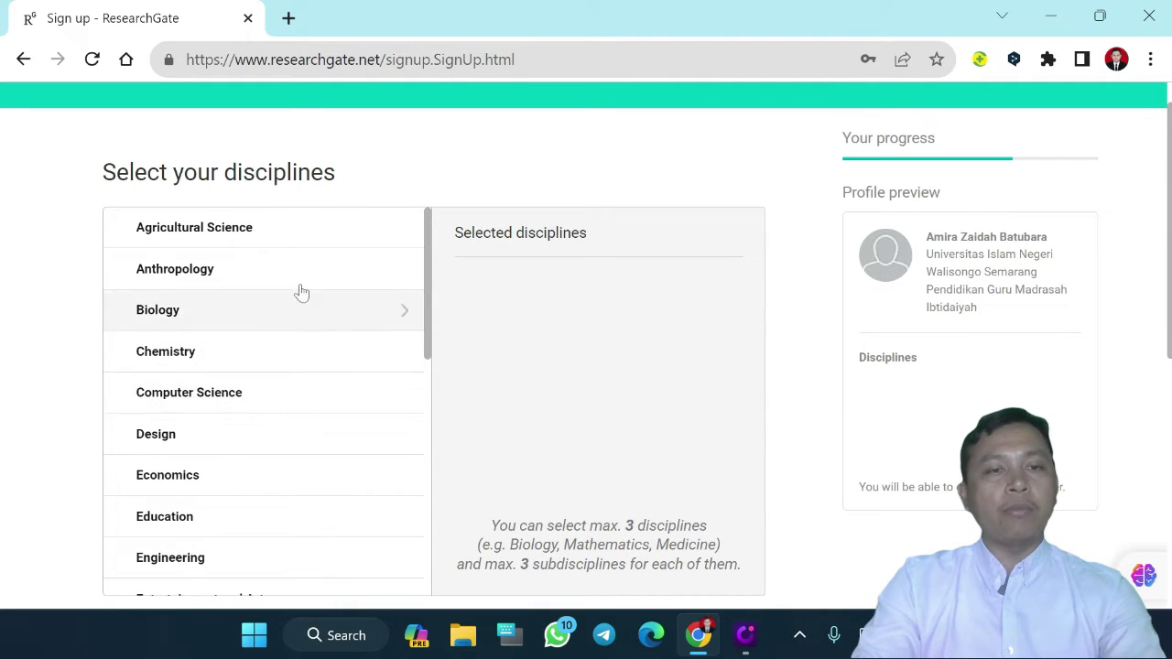
pyautogui.click(195, 524)
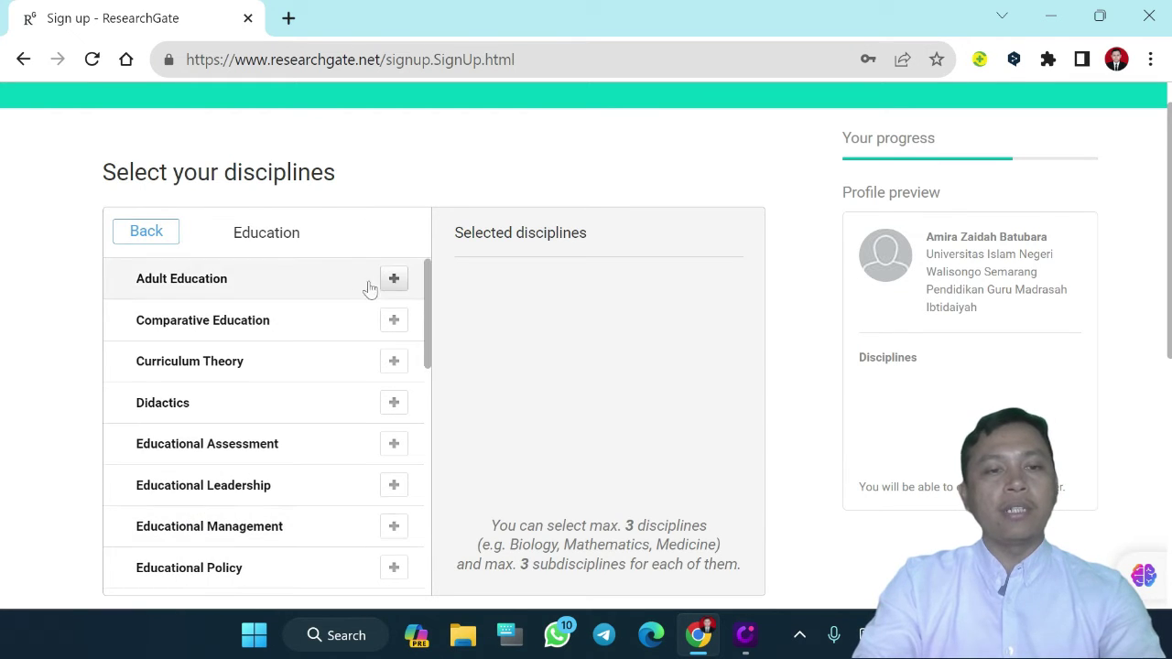
pyautogui.scroll(-1, 356, 445)
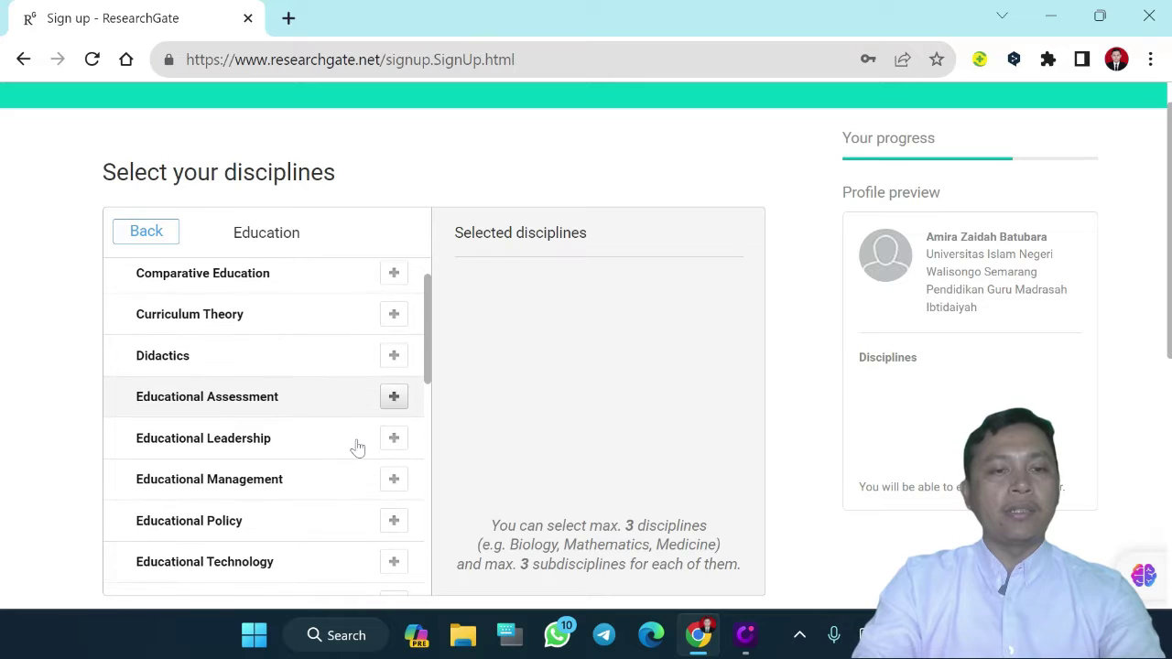
pyautogui.click(392, 392)
pyautogui.scroll(-3, 392, 396)
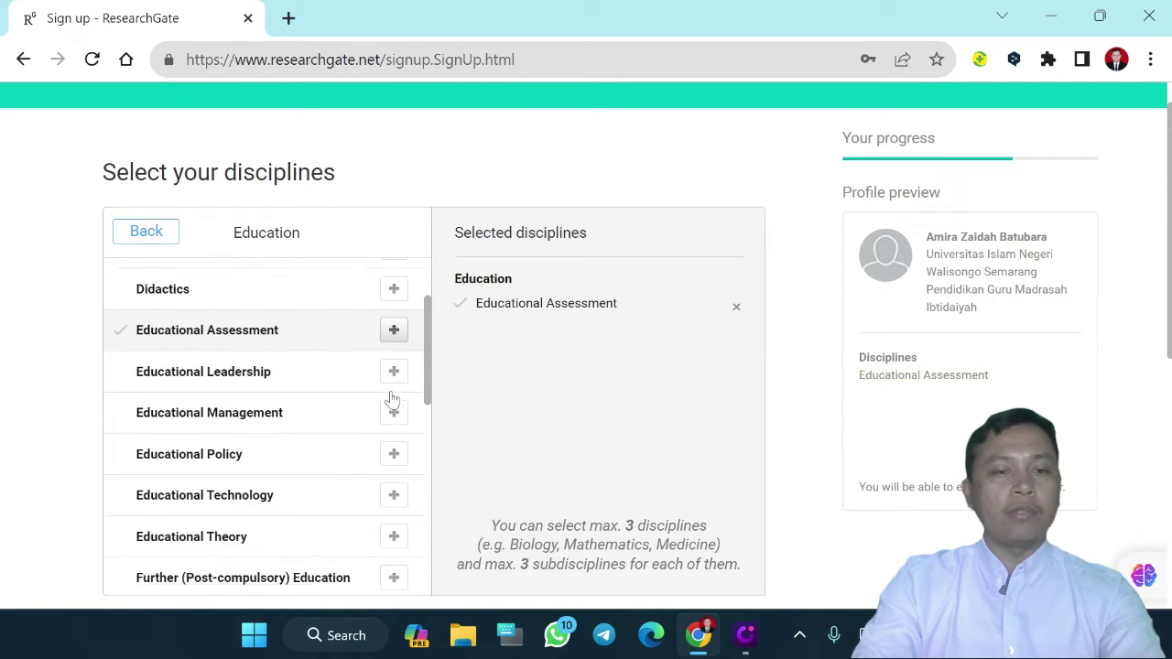
pyautogui.click(394, 430)
pyautogui.scroll(-3, 395, 442)
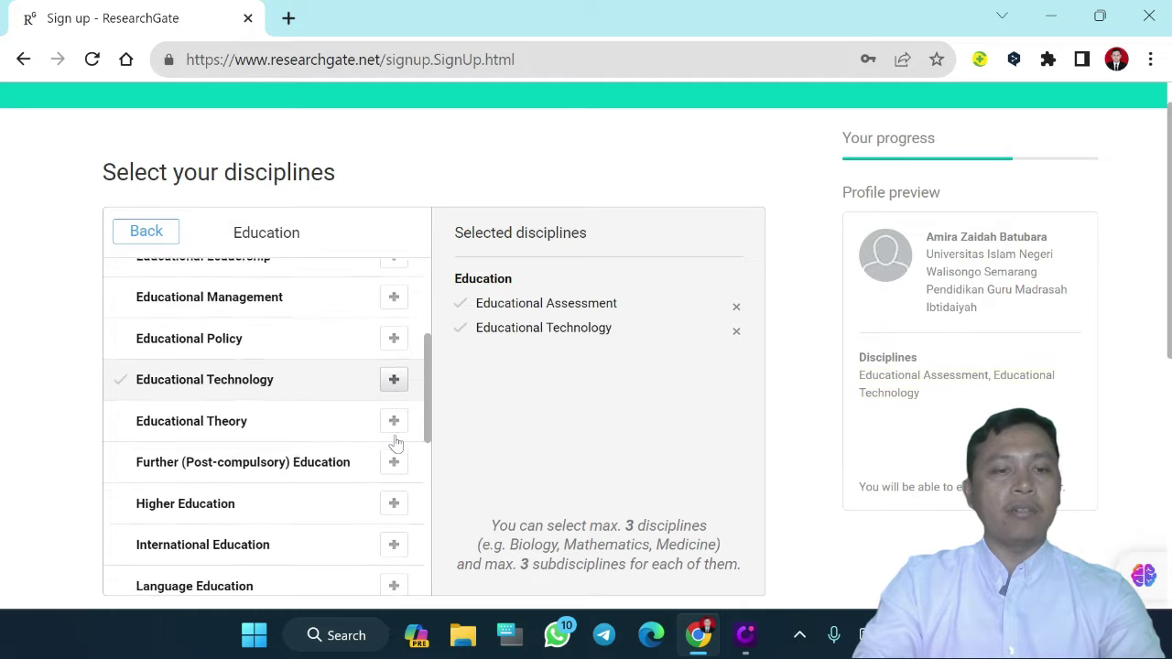
pyautogui.scroll(-2, 395, 443)
pyautogui.scroll(-4, 396, 443)
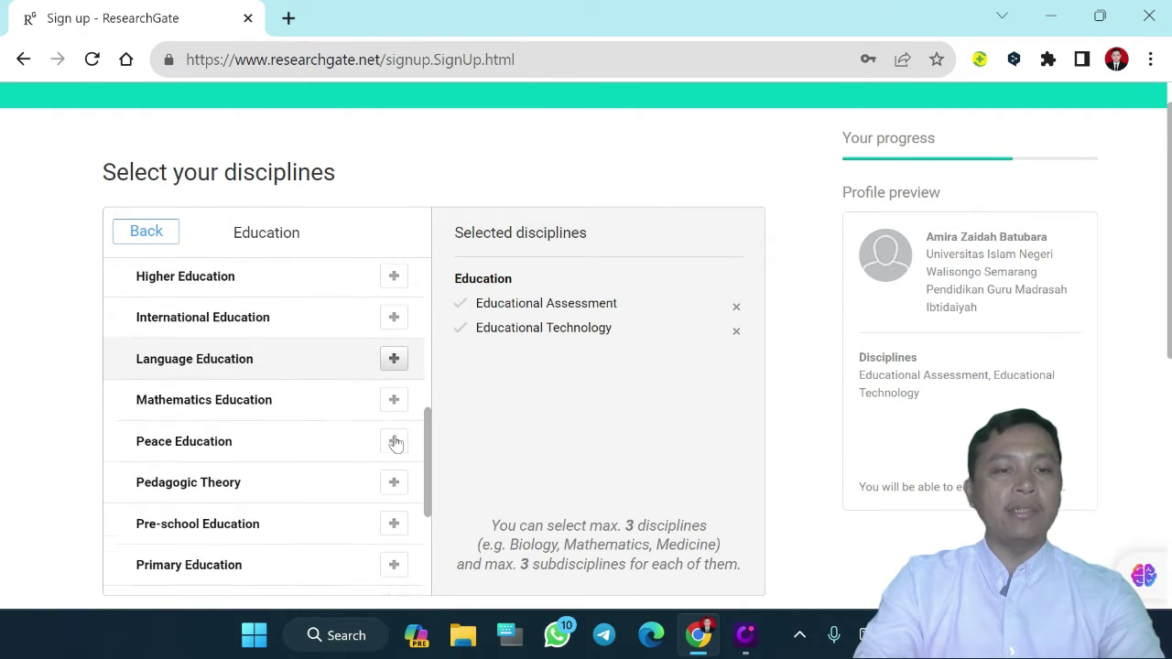
pyautogui.click(394, 446)
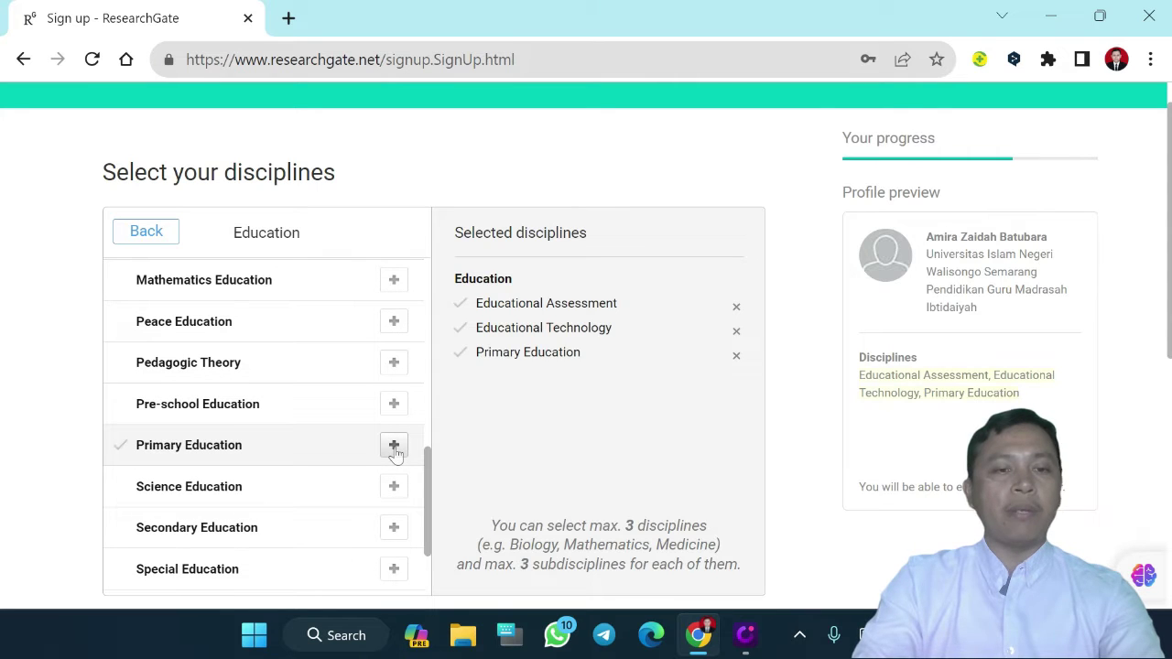
pyautogui.scroll(-2, 648, 470)
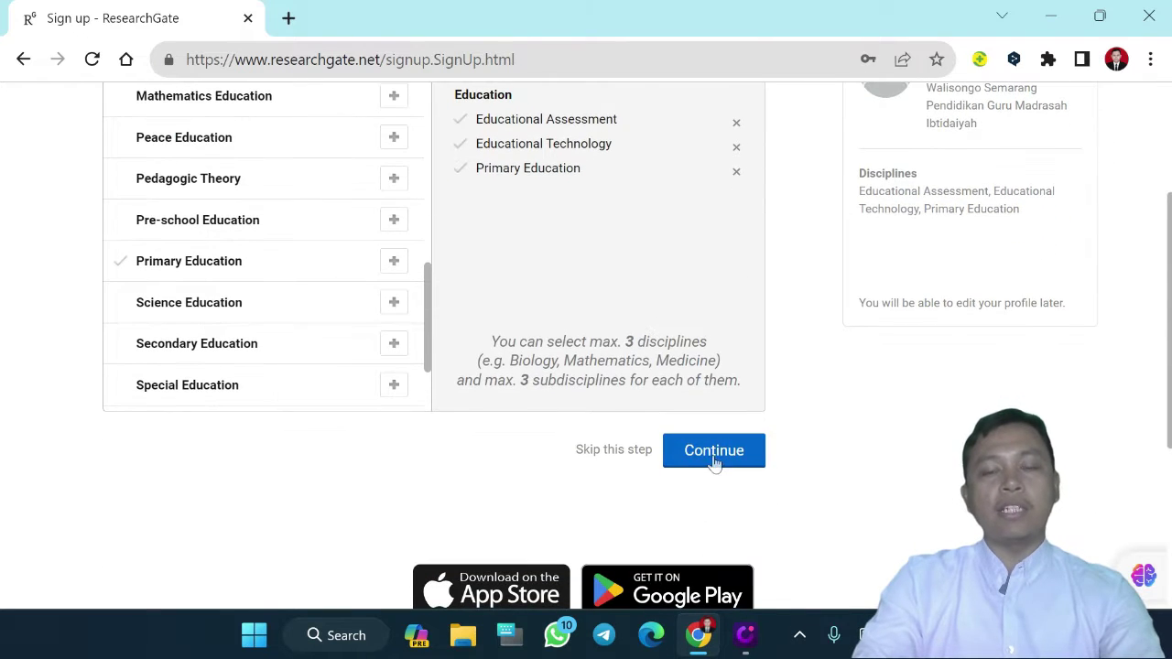
pyautogui.click(713, 458)
# Add Pedagogy and Education as a suggested skill
pyautogui.scroll(3, 673, 400)
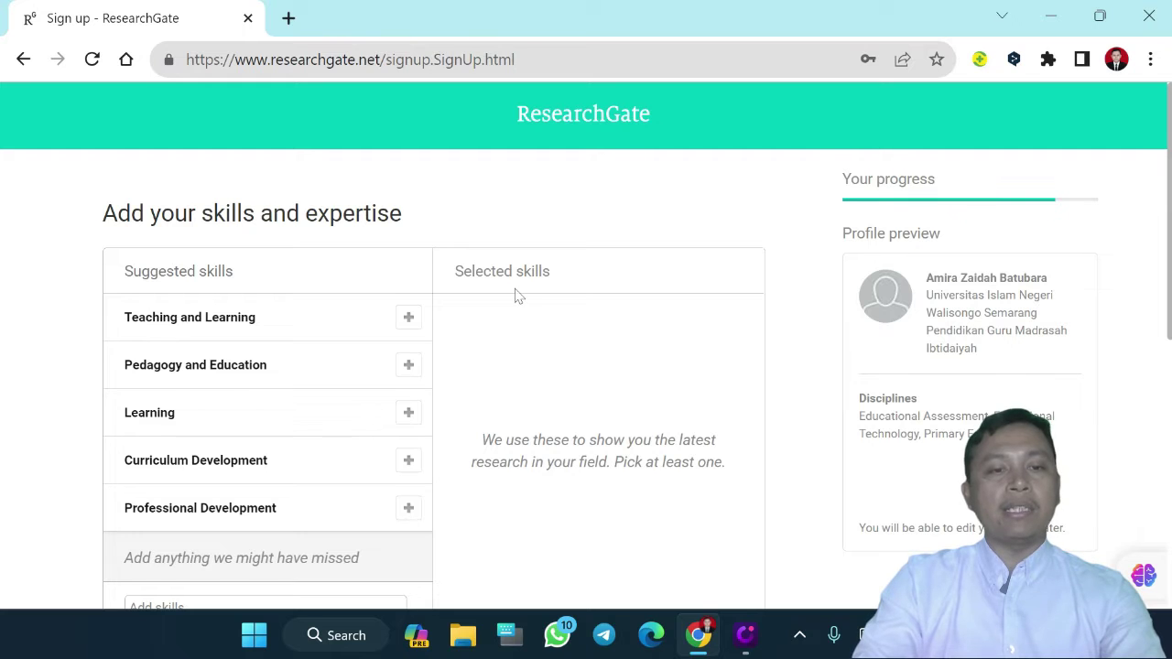
pyautogui.scroll(-1, 515, 295)
pyautogui.click(408, 285)
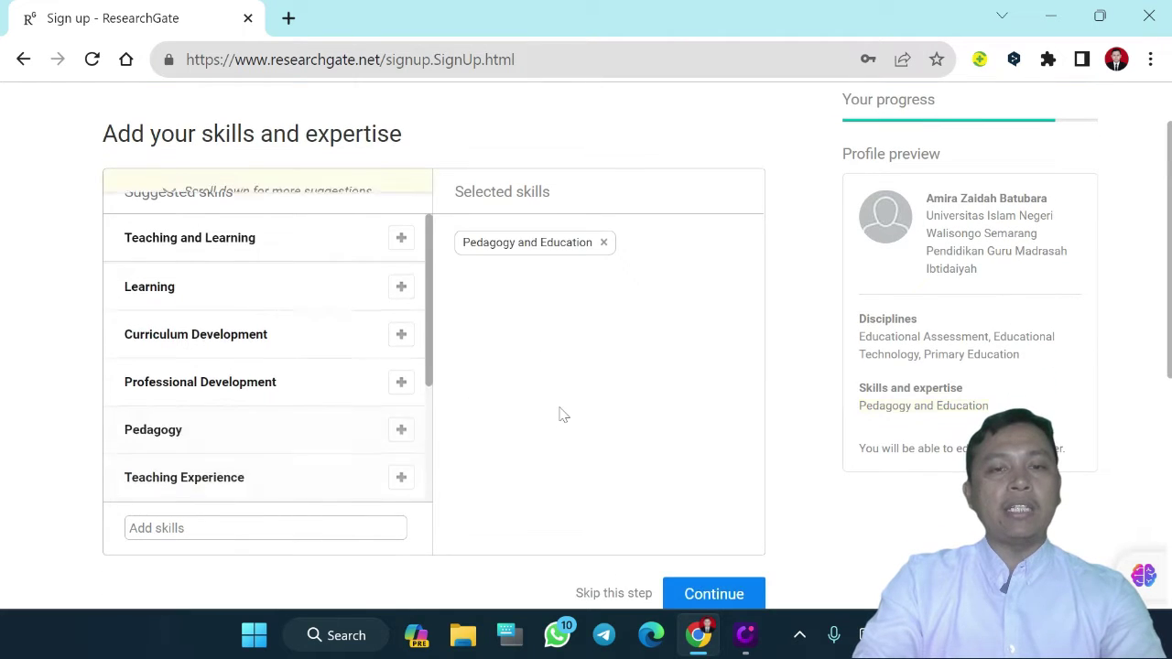
pyautogui.scroll(-2, 561, 414)
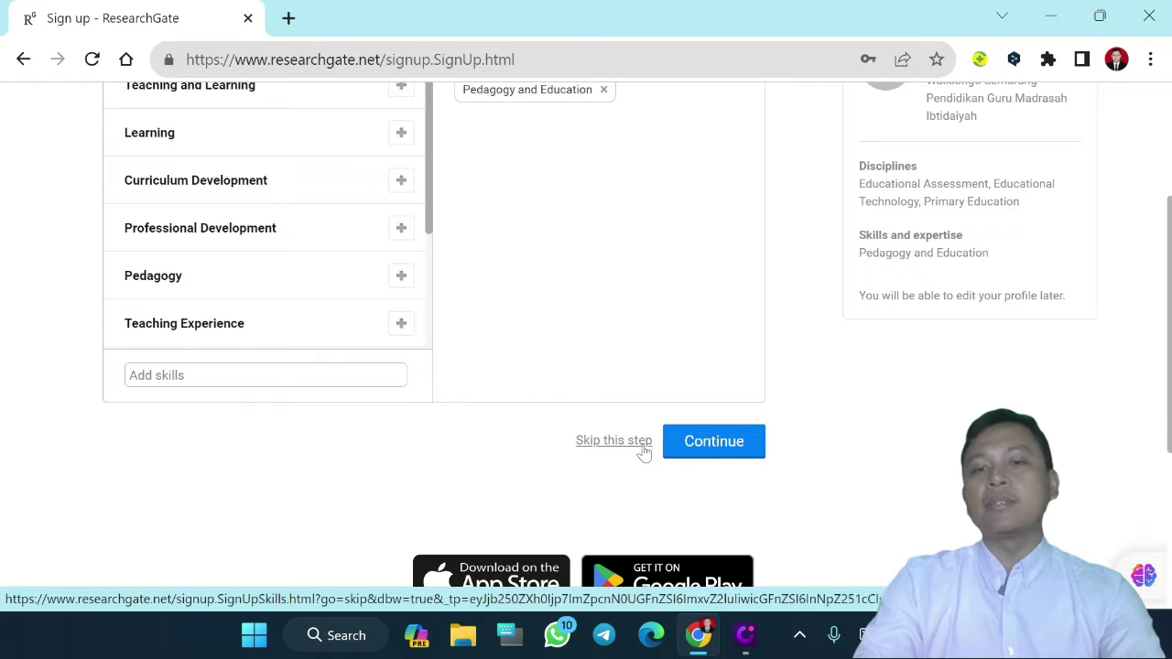
pyautogui.click(701, 444)
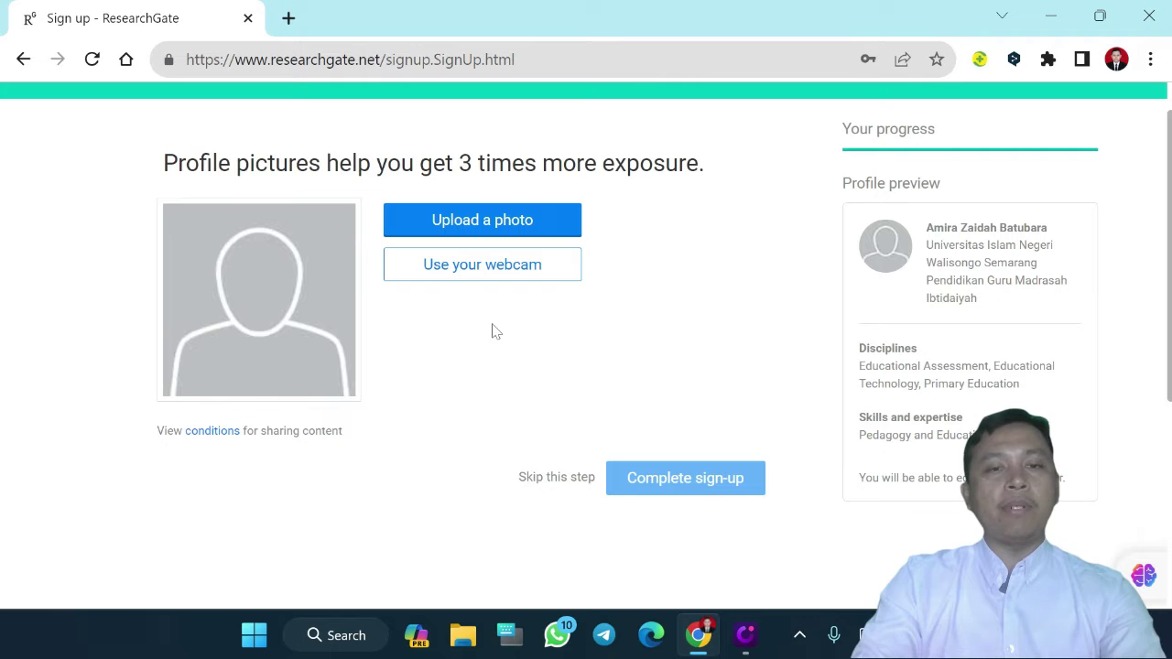
# Upload the passport photo file as the profile picture and complete sign-up
pyautogui.click(461, 229)
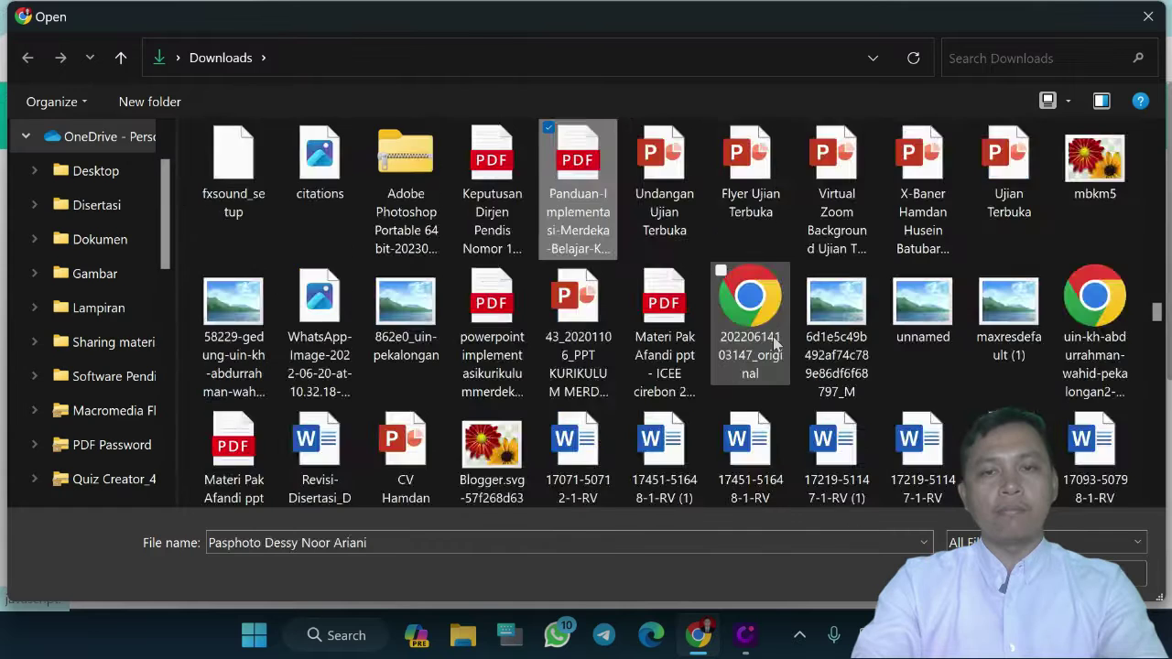
pyautogui.scroll(-5, 512, 203)
pyautogui.click(511, 203)
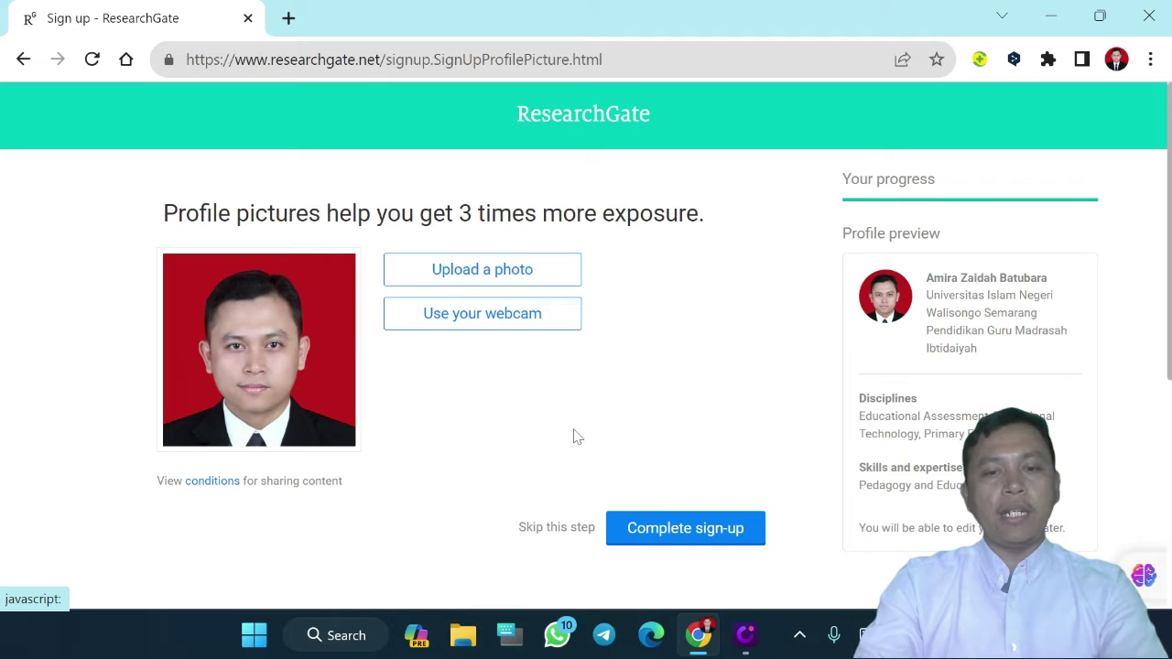
pyautogui.click(687, 540)
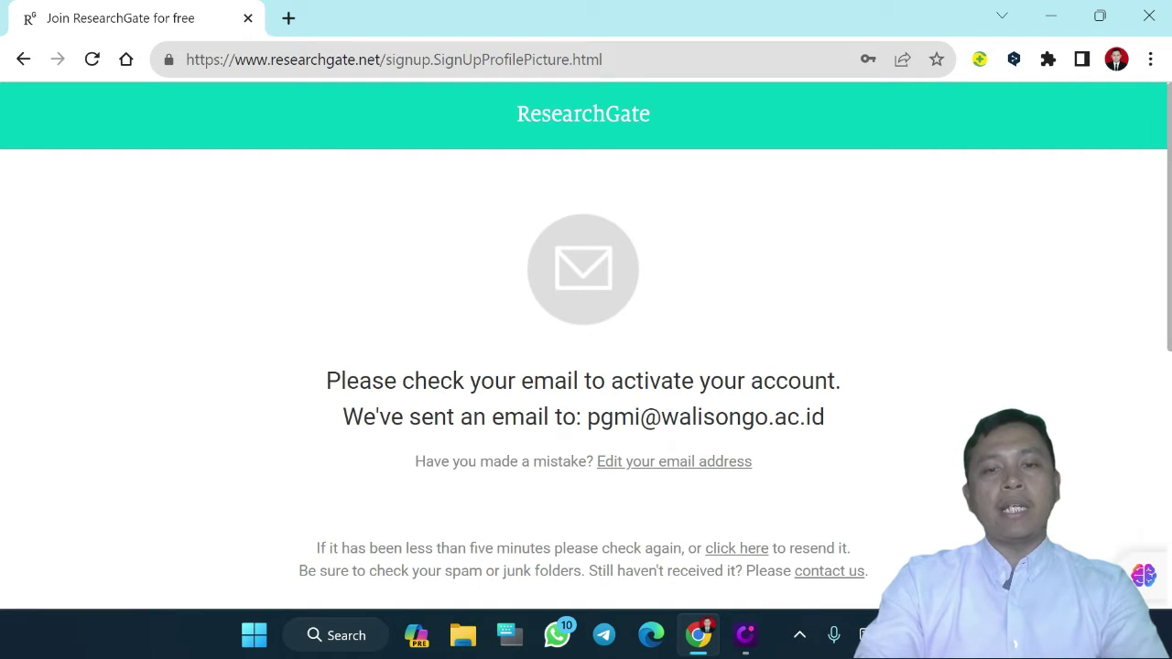
# Go to Gmail in a new browser tab
pyautogui.moveTo(611, 381); pyautogui.dragTo(835, 382)
pyautogui.click(288, 18)
pyautogui.write('gnm')
pyautogui.press('BackSpace')
pyautogui.press('BackSpace')
pyautogui.write('ma')
pyautogui.press('Return')
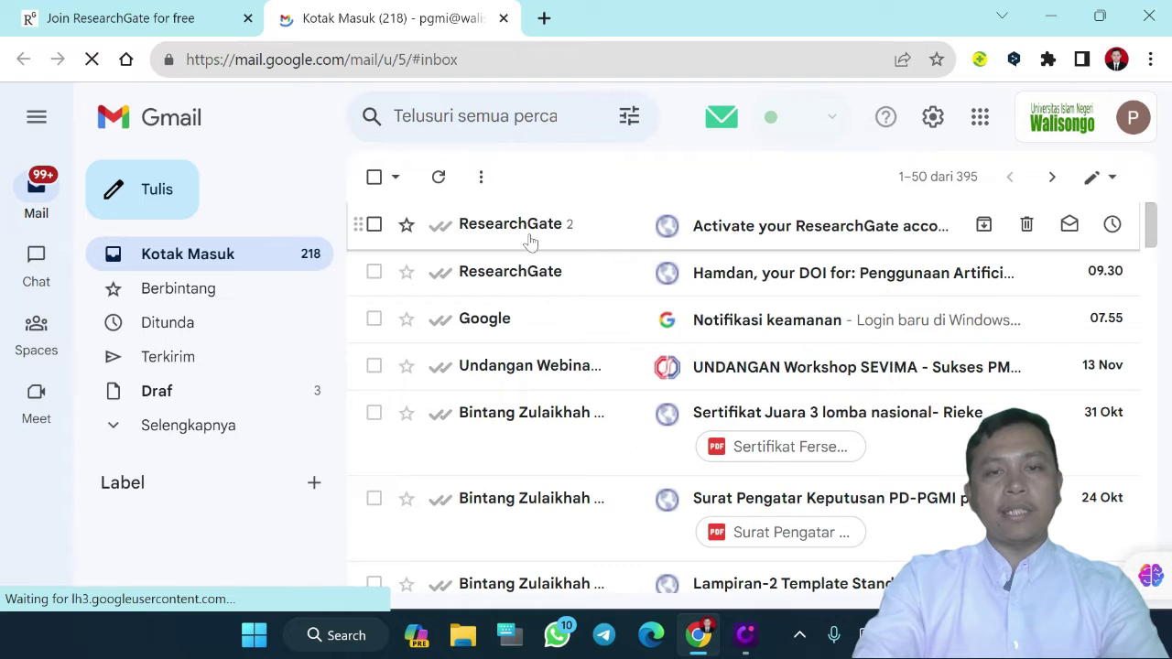
# Confirm the email address from the 'Activate your ResearchGate account' email
pyautogui.click(529, 240)
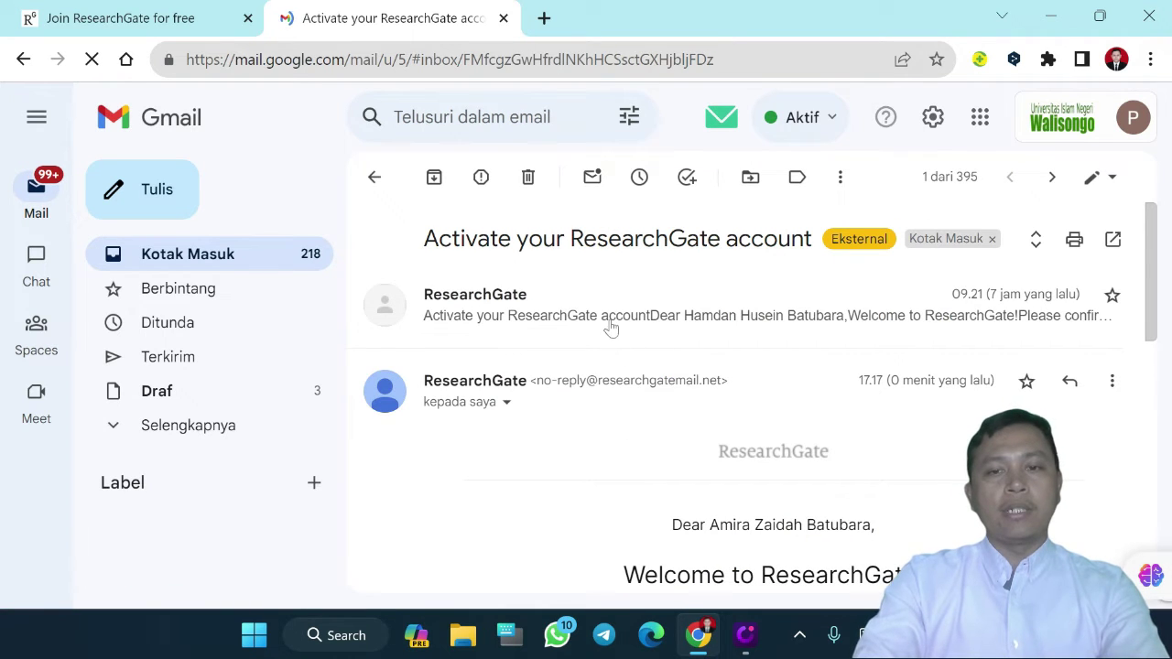
pyautogui.scroll(-3, 689, 490)
pyautogui.scroll(-1, 689, 490)
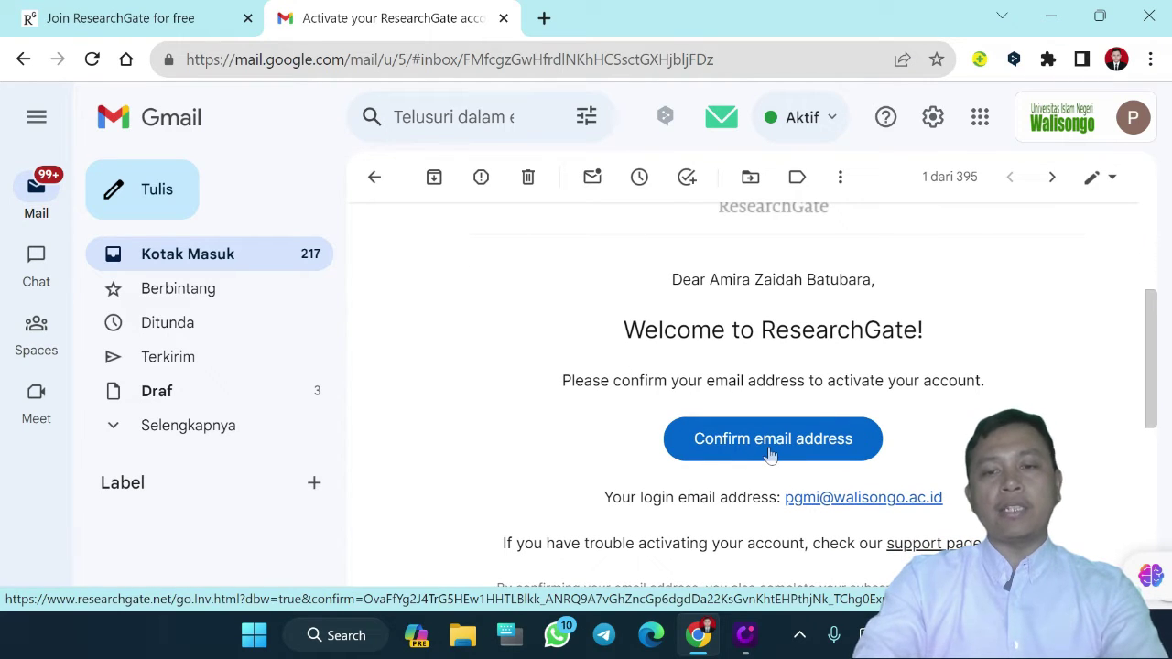
pyautogui.click(769, 448)
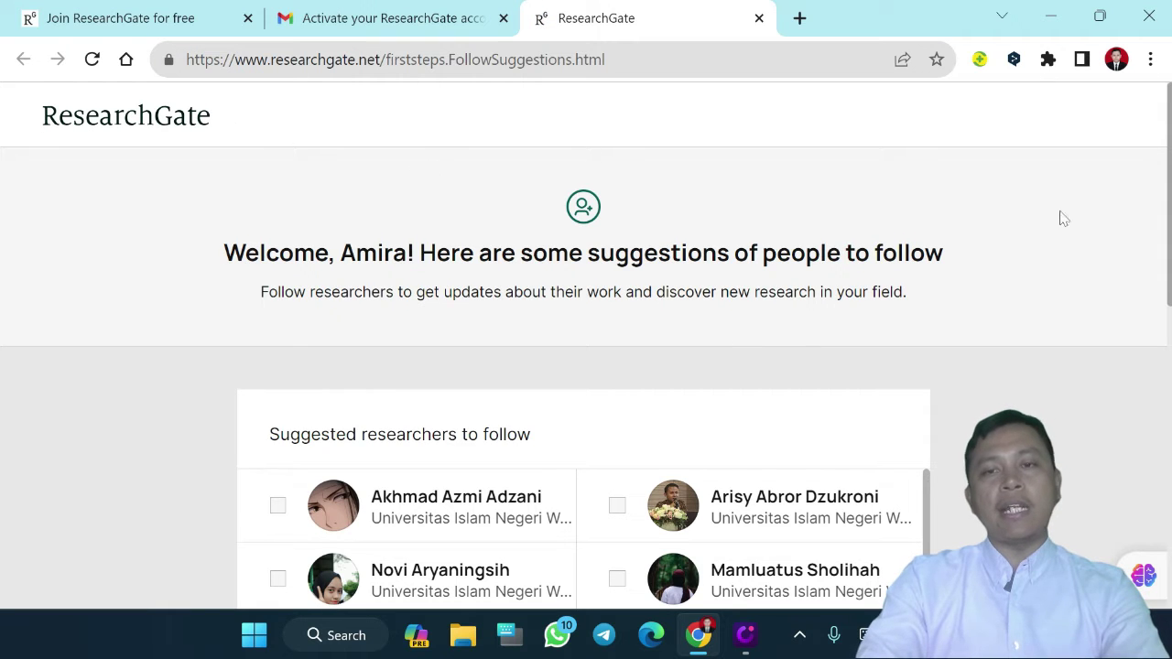
# Tick two suggested researchers to follow and continue to the home feed
pyautogui.scroll(-3, 1086, 261)
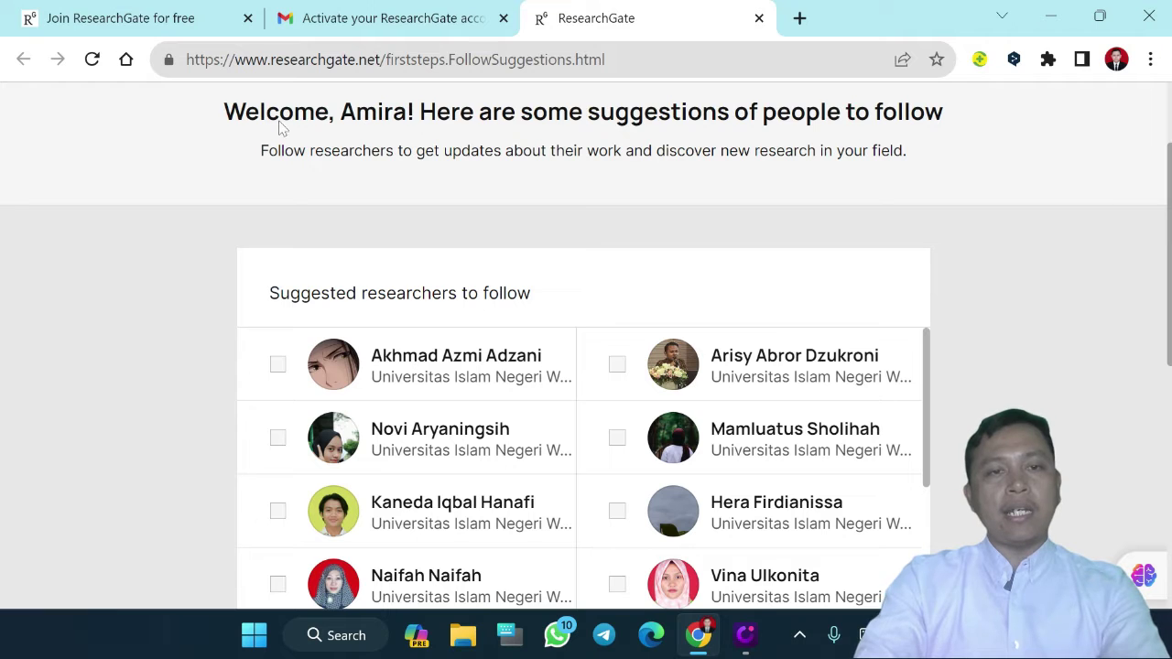
pyautogui.moveTo(224, 111); pyautogui.dragTo(478, 111)
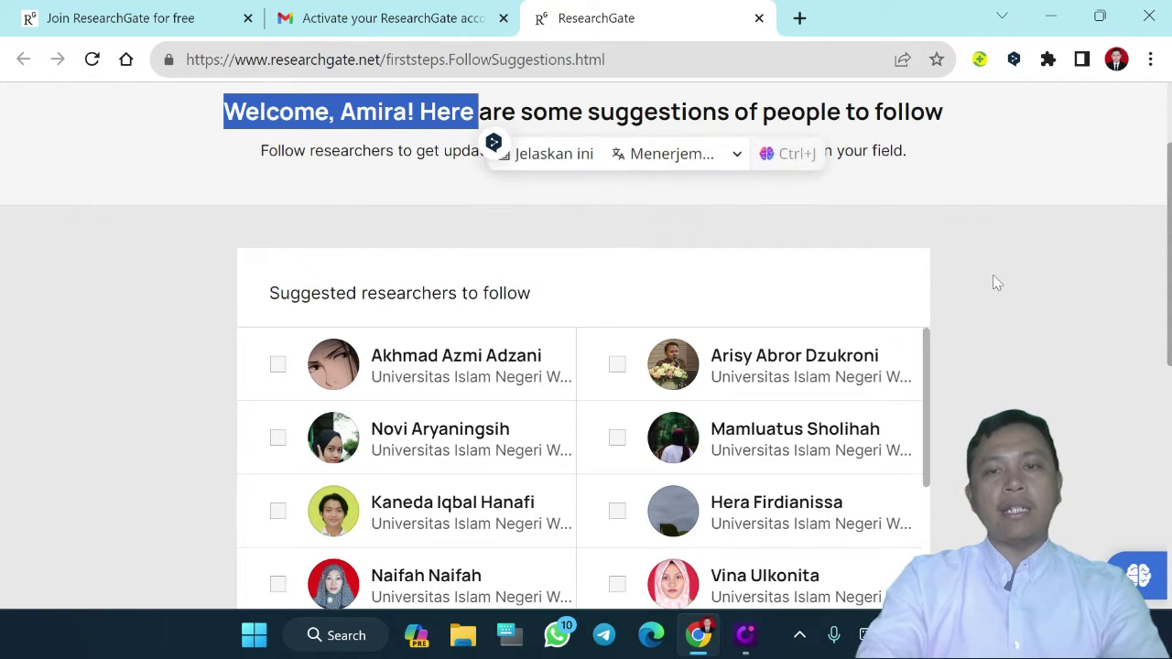
pyautogui.click(1014, 309)
pyautogui.scroll(-2, 1014, 308)
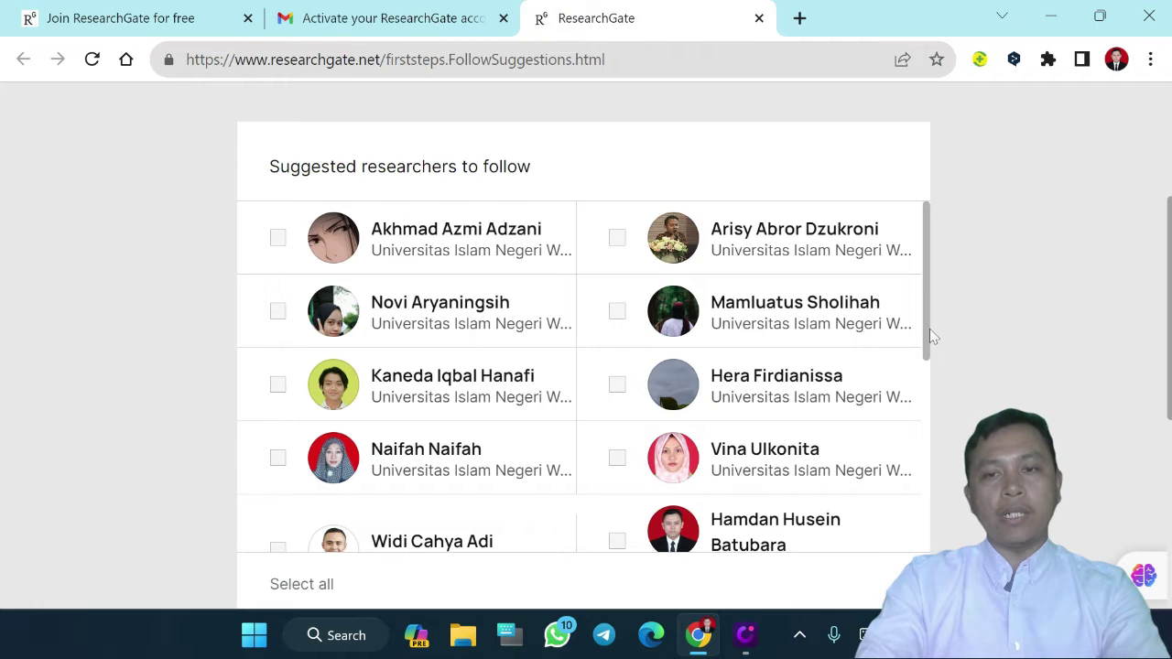
pyautogui.moveTo(927, 335); pyautogui.dragTo(920, 389)
pyautogui.click(616, 436)
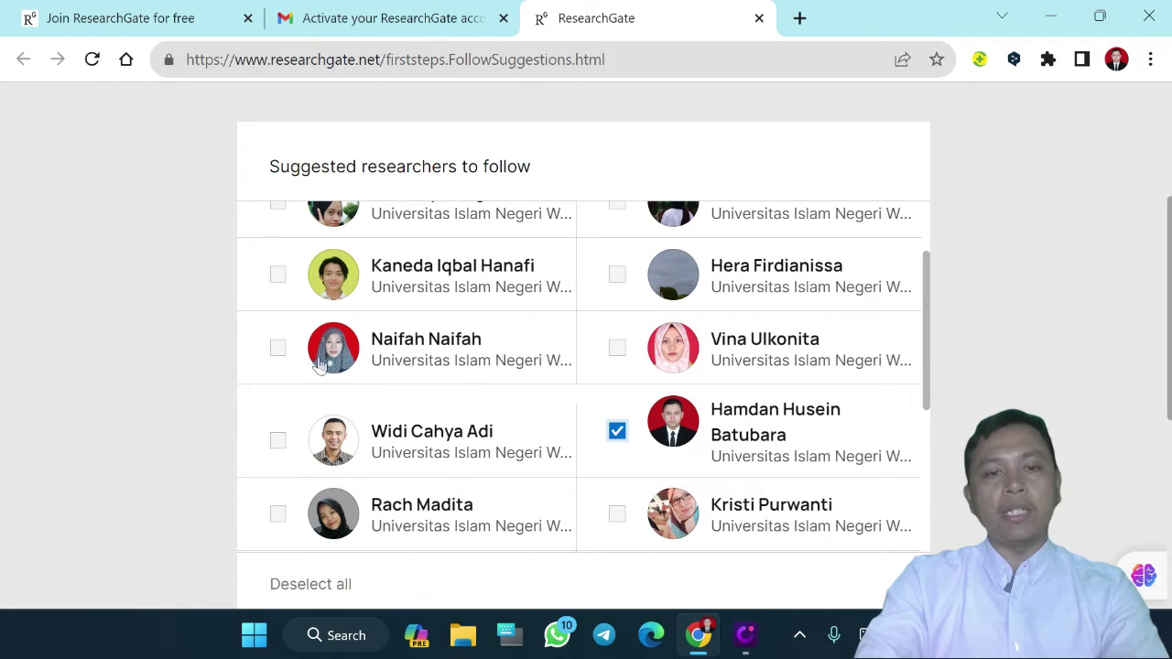
pyautogui.click(278, 349)
pyautogui.scroll(-5, 723, 429)
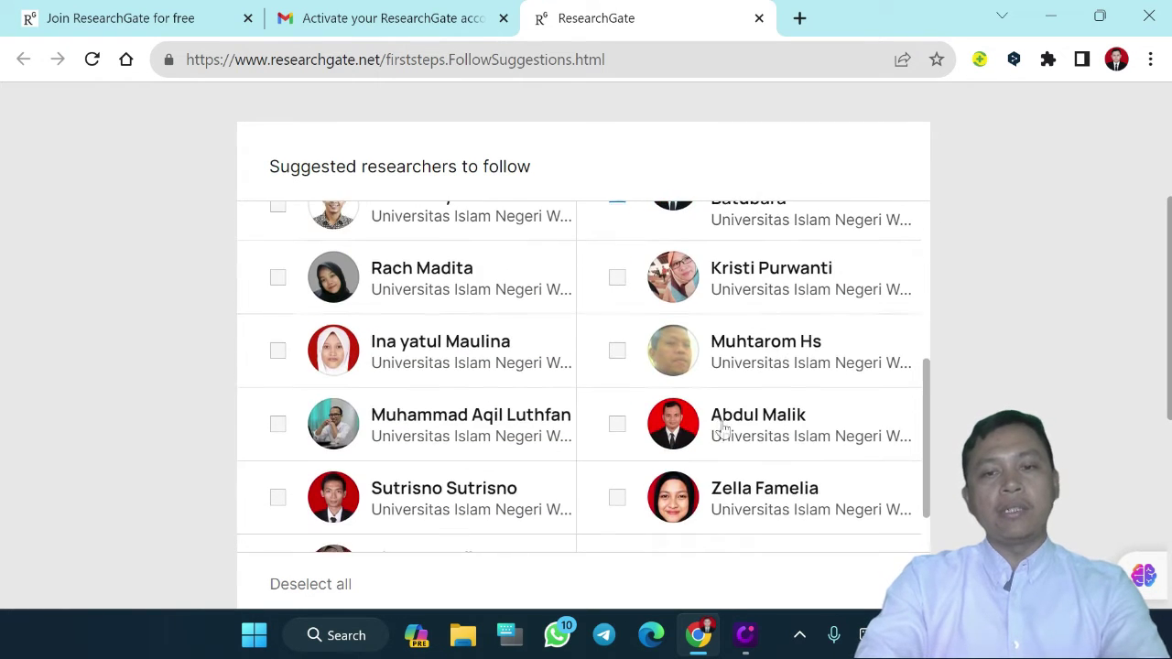
pyautogui.scroll(-2, 724, 428)
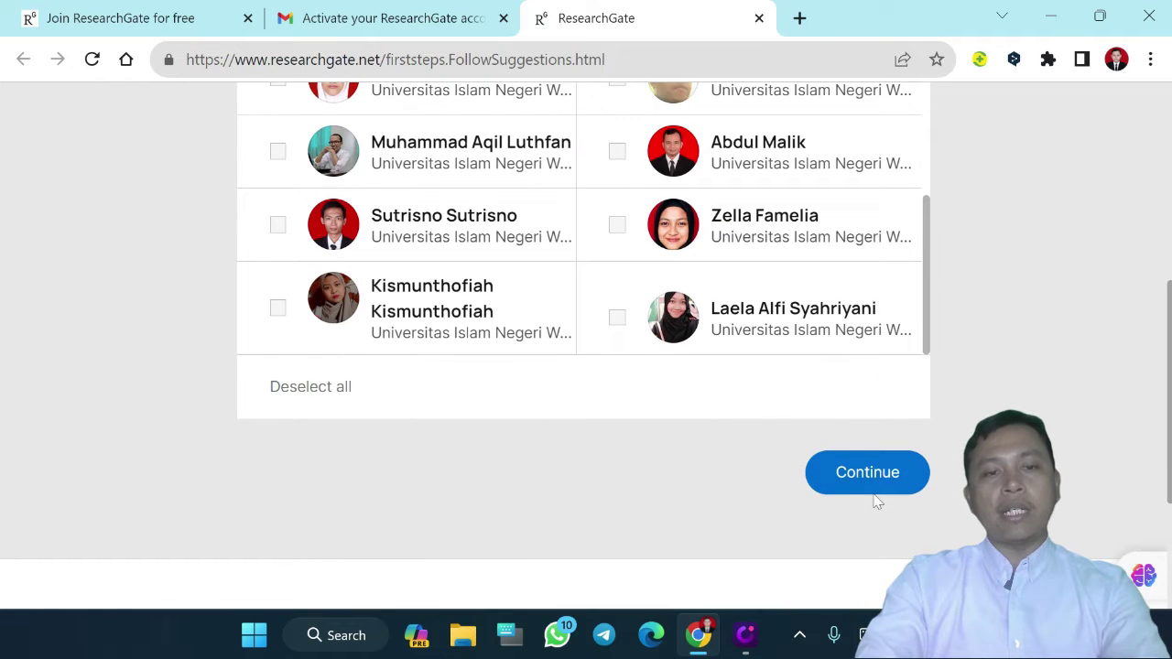
pyautogui.click(857, 475)
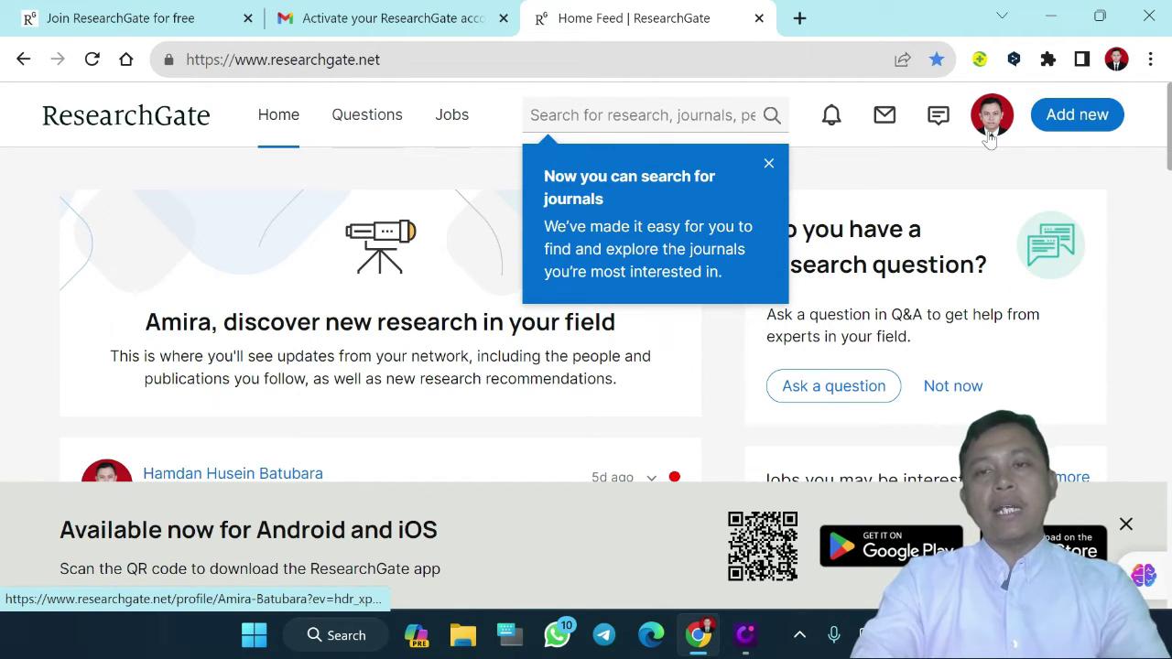
# Show your profile's Research tab and close the journals-search tip
pyautogui.click(996, 119)
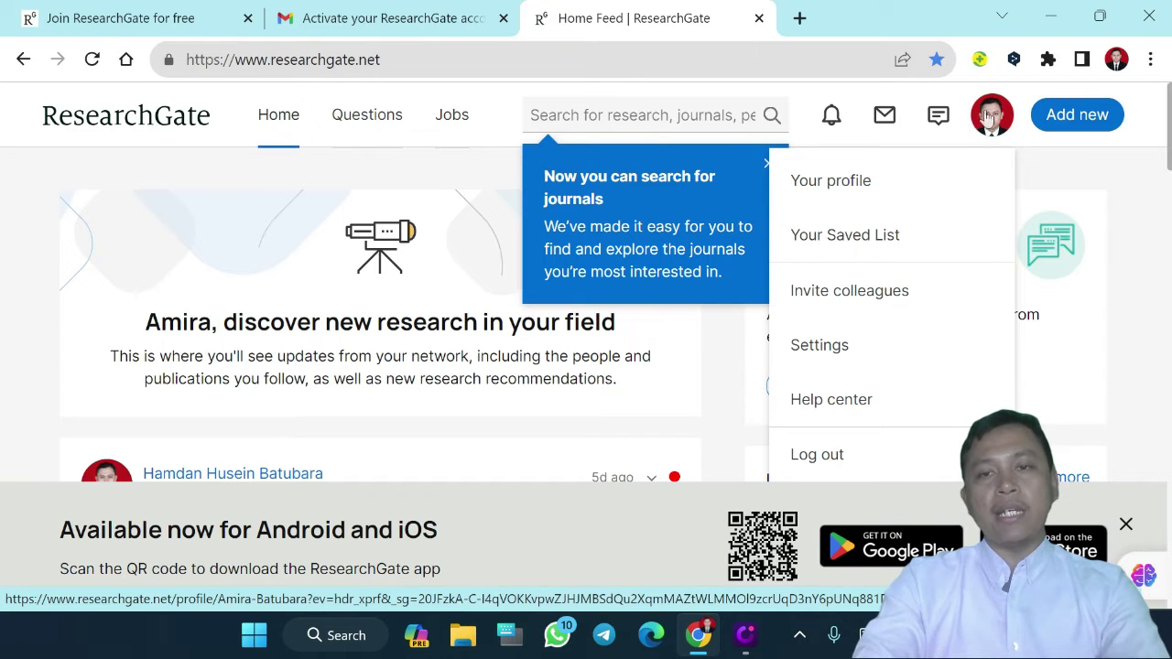
pyautogui.click(846, 185)
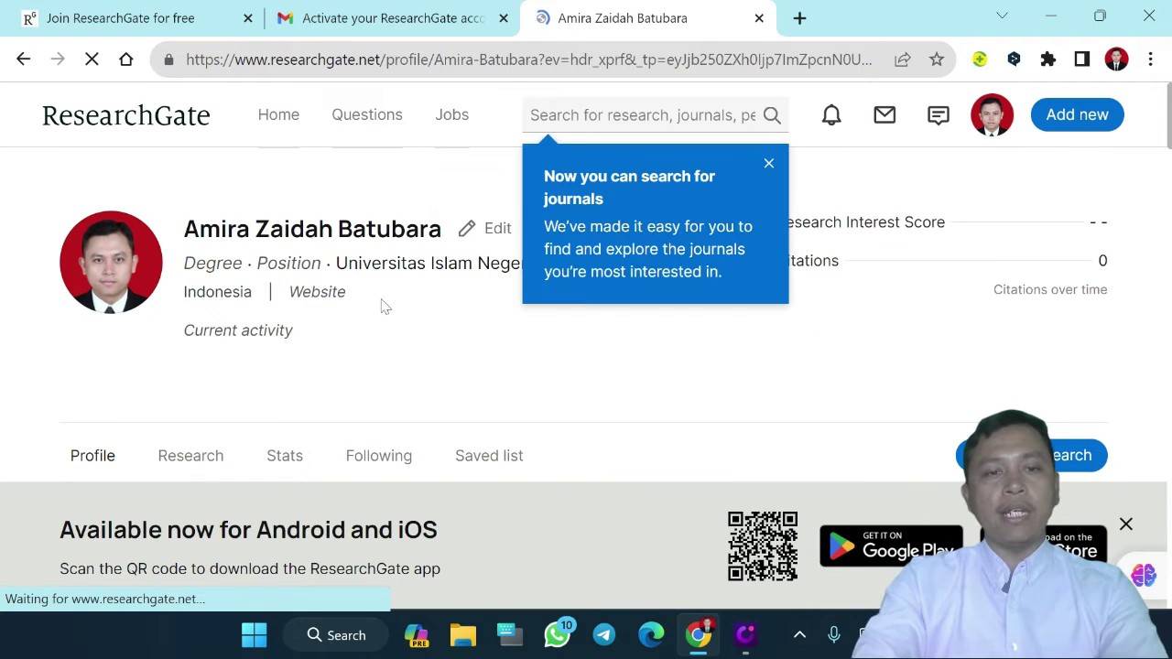
pyautogui.scroll(-2, 662, 395)
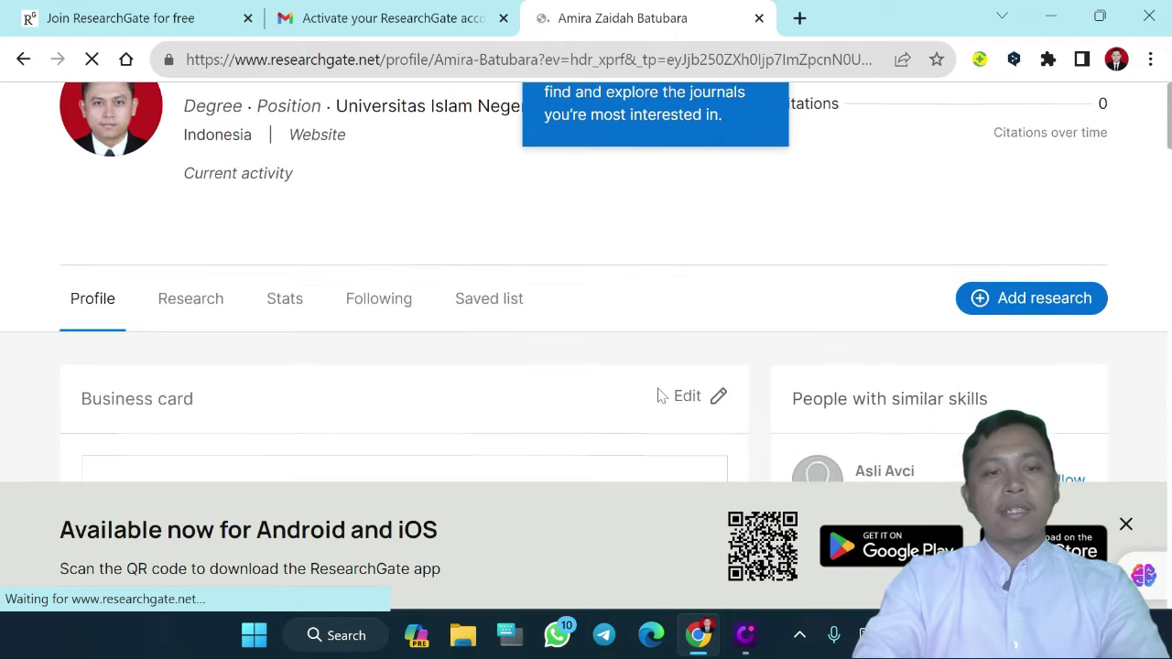
pyautogui.click(190, 295)
pyautogui.scroll(-3, 286, 460)
pyautogui.scroll(-2, 171, 390)
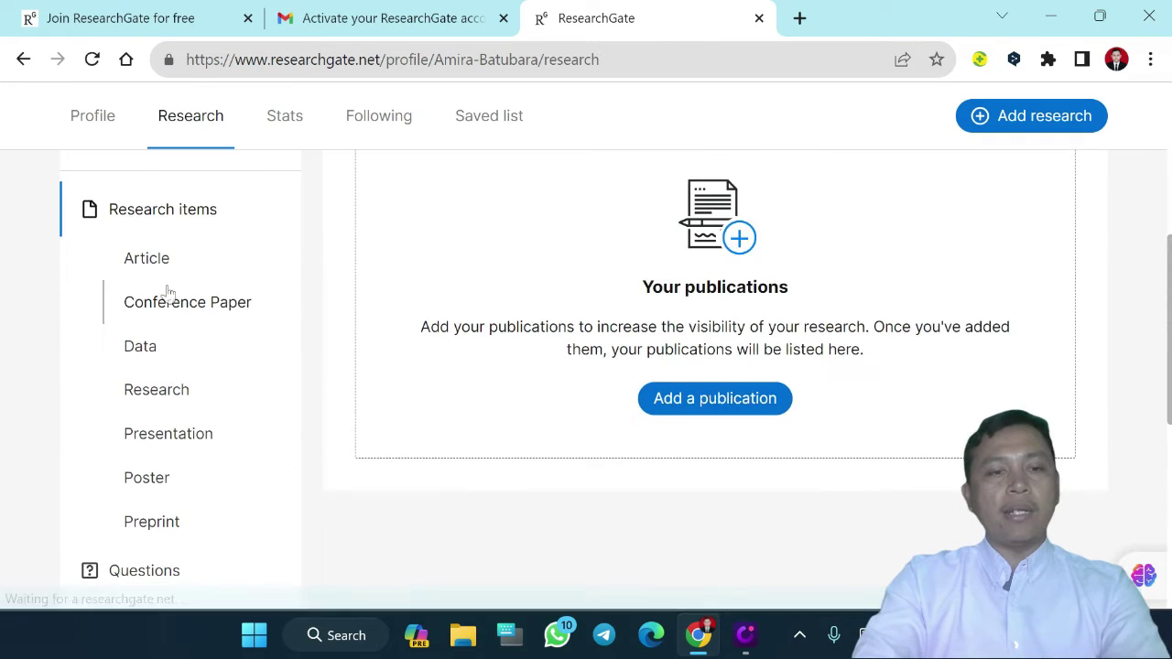
pyautogui.scroll(-2, 166, 503)
pyautogui.scroll(4, 168, 367)
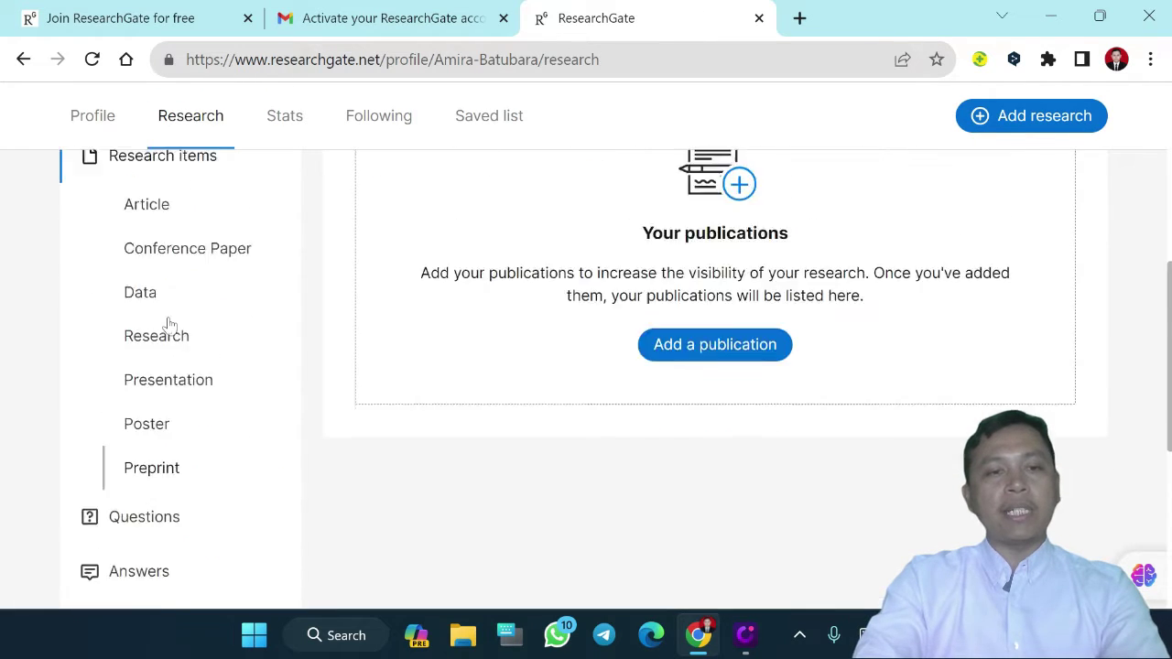
pyautogui.scroll(3, 170, 325)
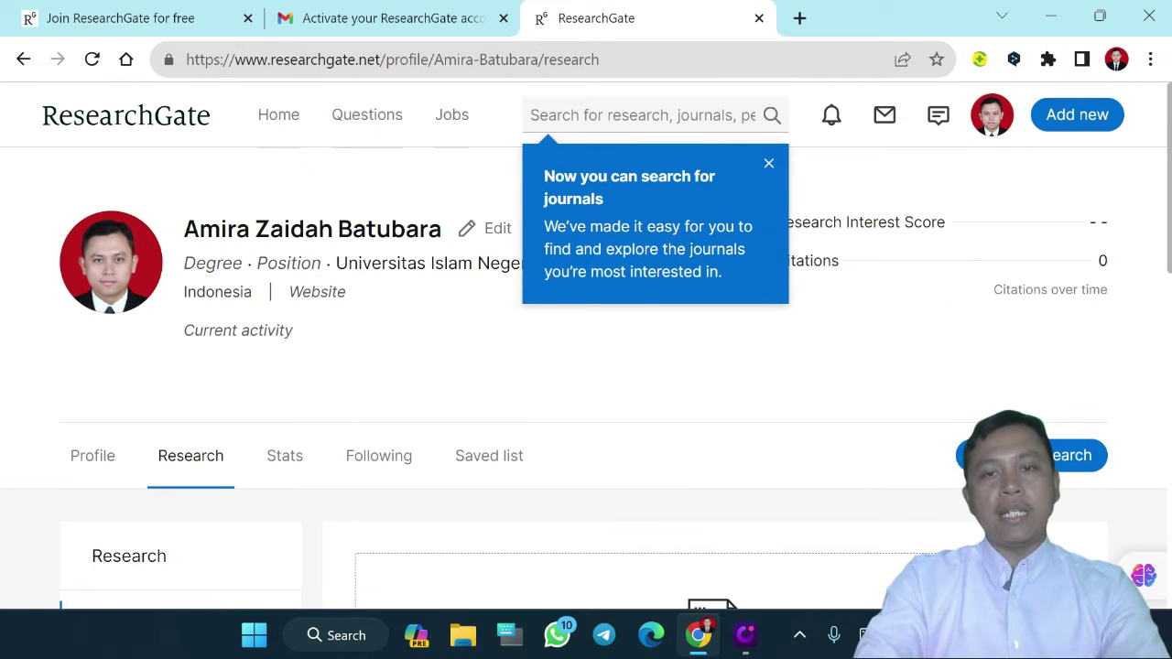
pyautogui.click(768, 163)
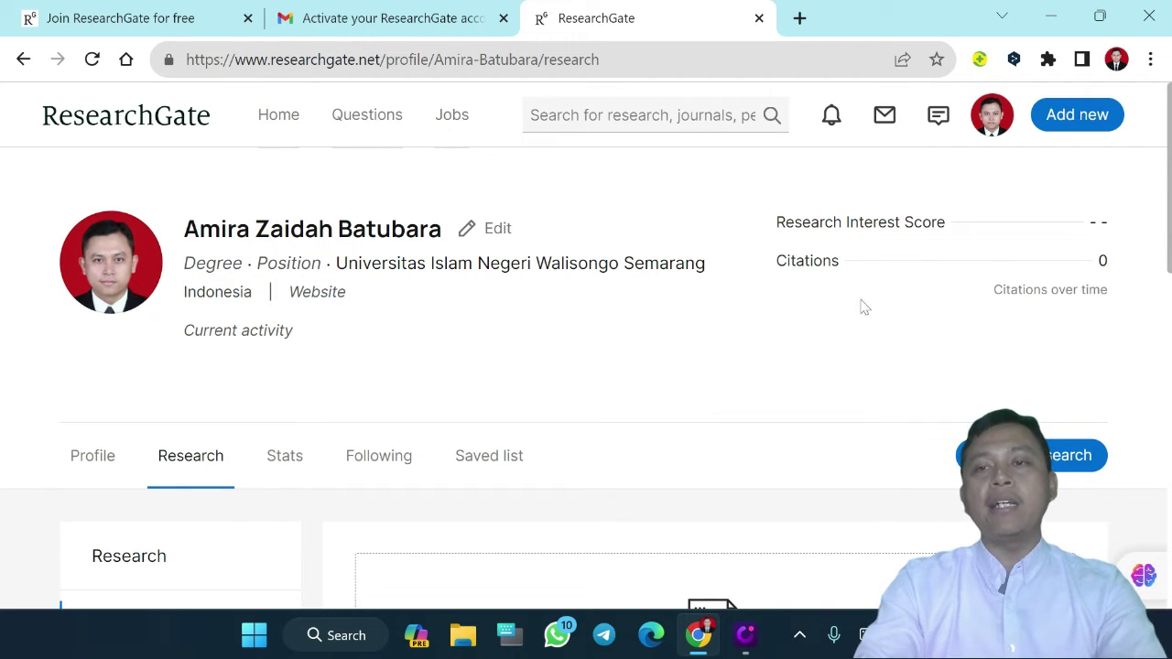
# Start adding published research to the profile with Article as its type
pyautogui.click(1076, 119)
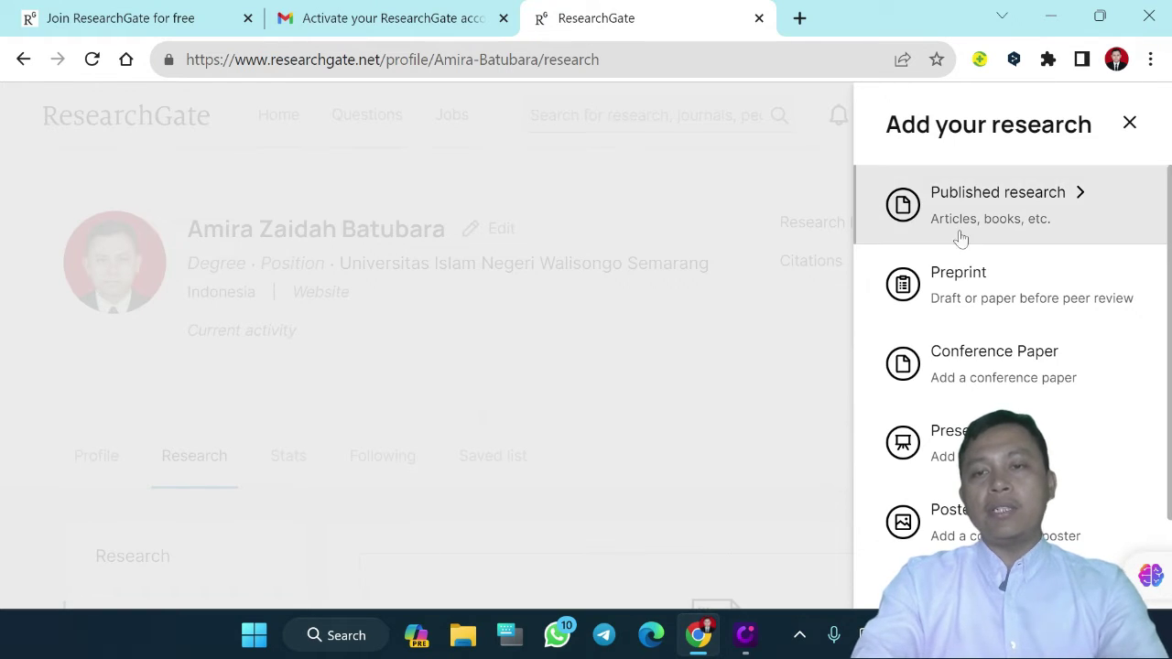
pyautogui.scroll(-1, 961, 238)
pyautogui.scroll(1, 960, 238)
pyautogui.scroll(-1, 960, 238)
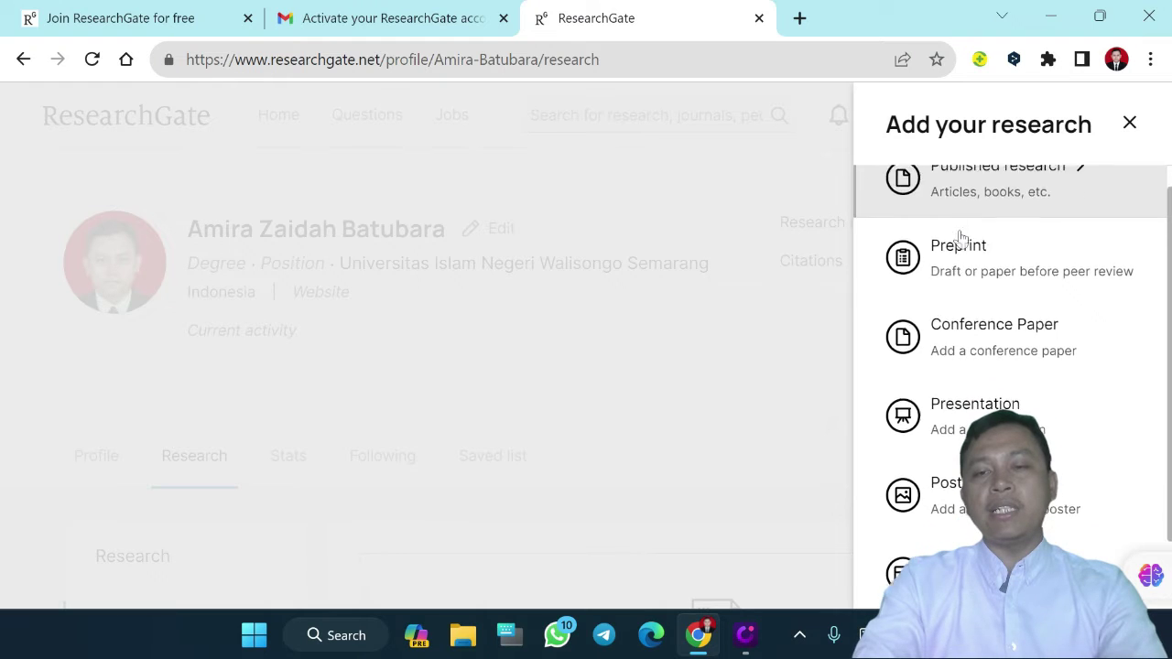
pyautogui.scroll(1, 960, 238)
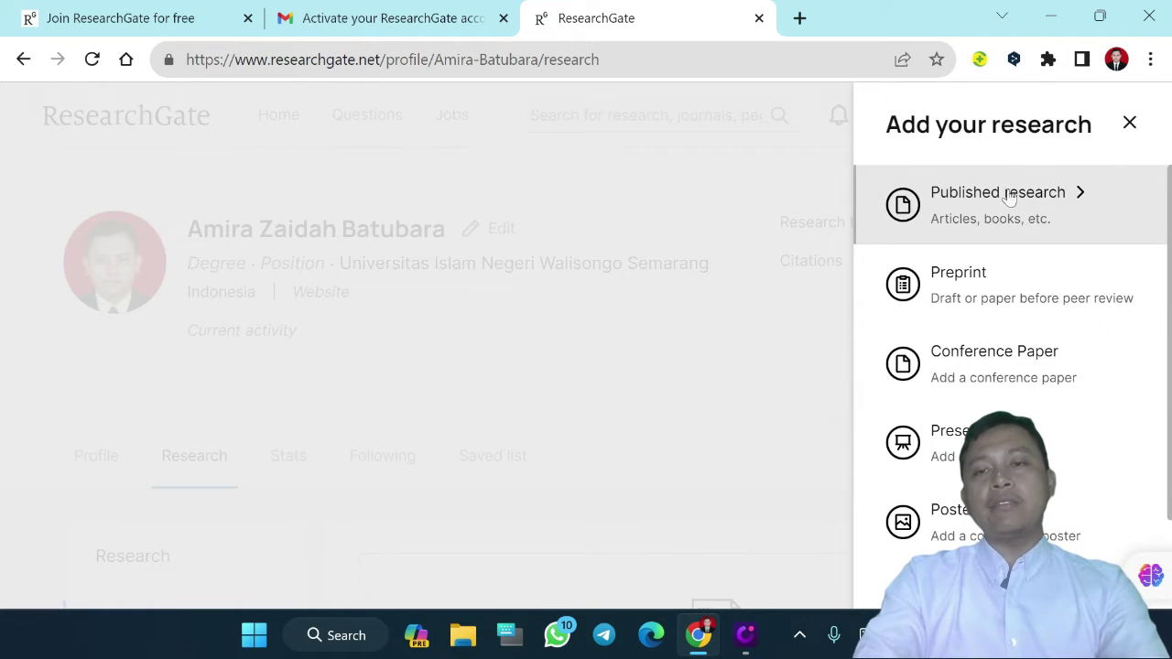
pyautogui.click(1051, 203)
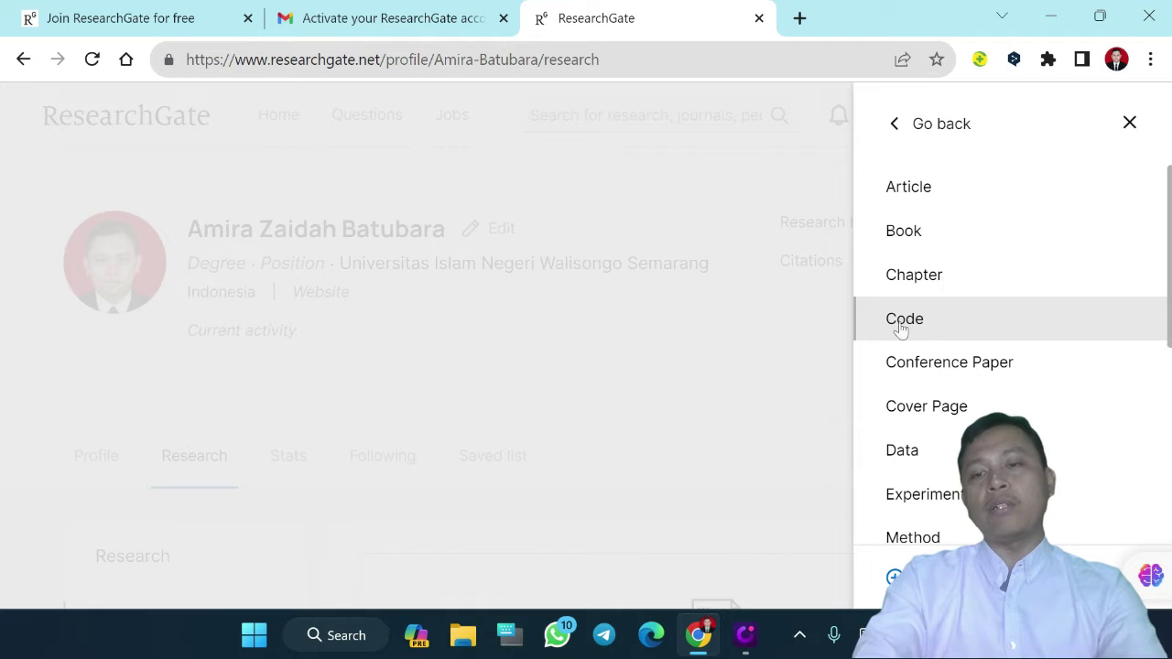
pyautogui.click(902, 194)
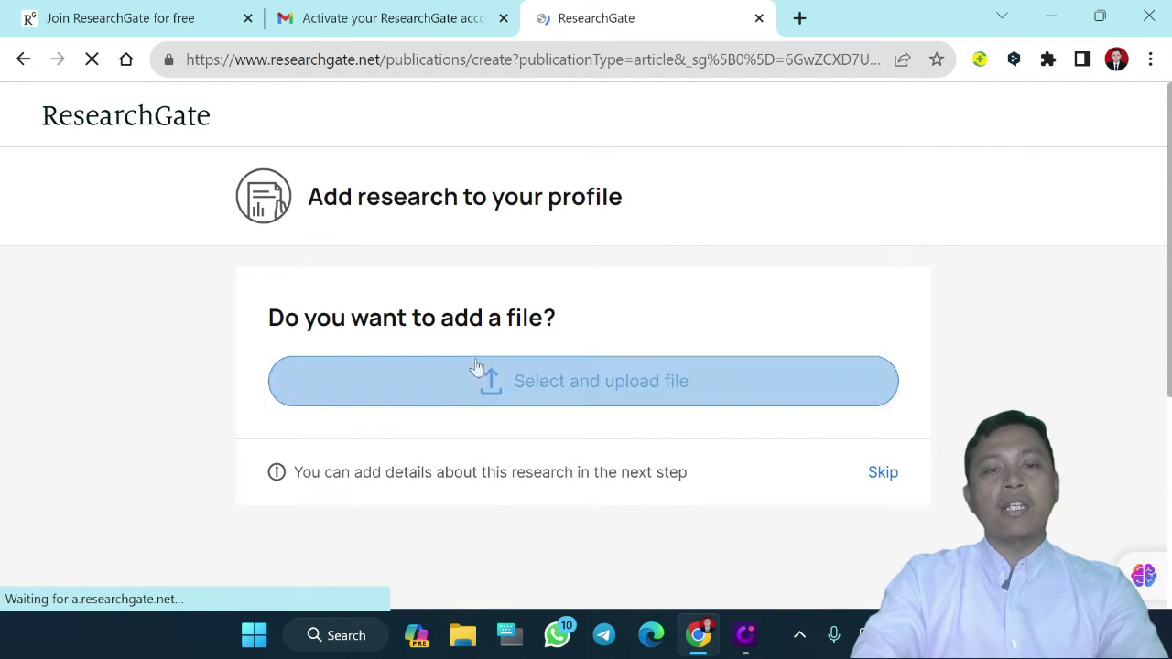
# Upload the SciTePress Elementary Teachers' Competencies PDF from Data (D:) > Administrasi Kepegawaian > 2018
pyautogui.click(540, 399)
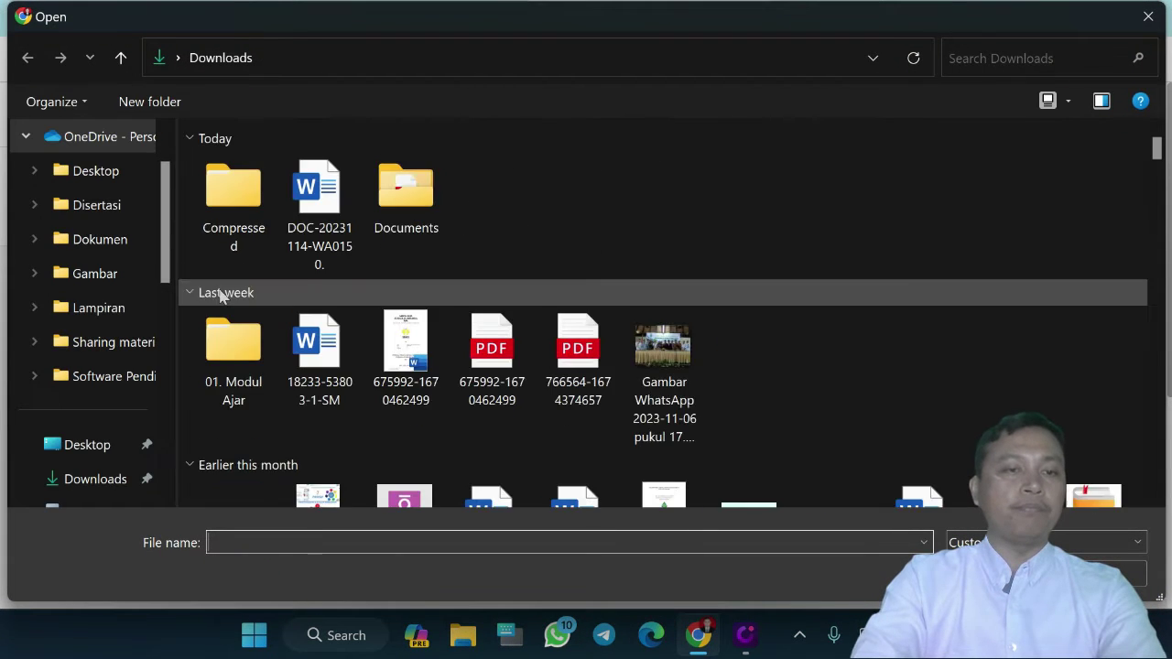
pyautogui.moveTo(171, 245); pyautogui.dragTo(170, 421)
pyautogui.click(97, 410)
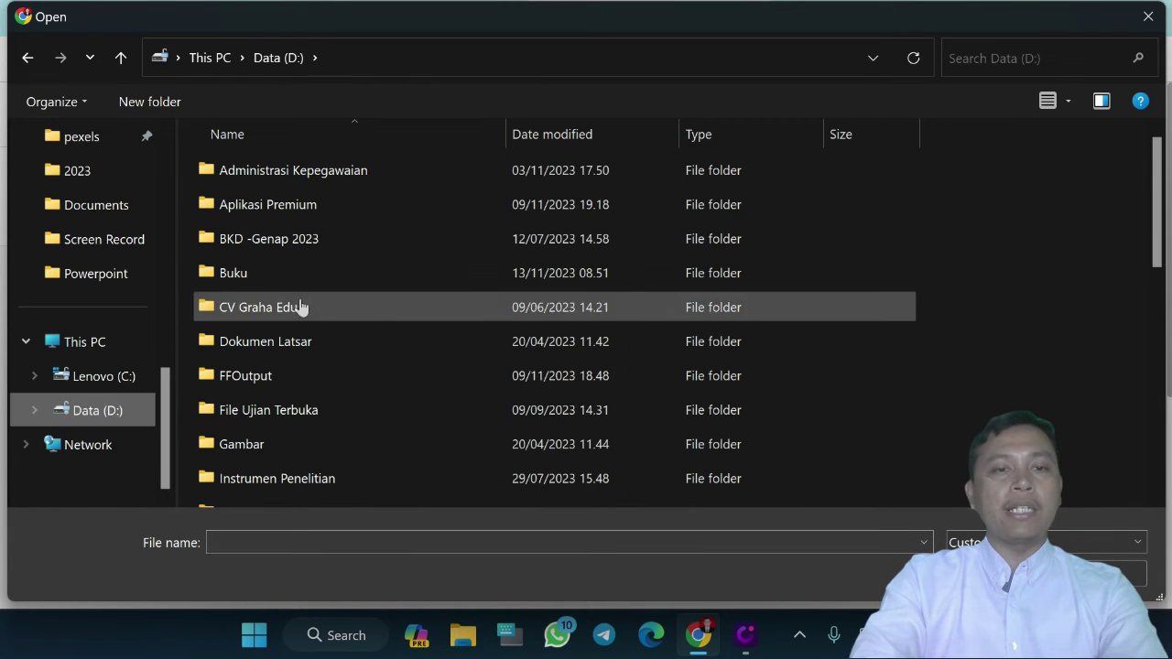
pyautogui.click(278, 176)
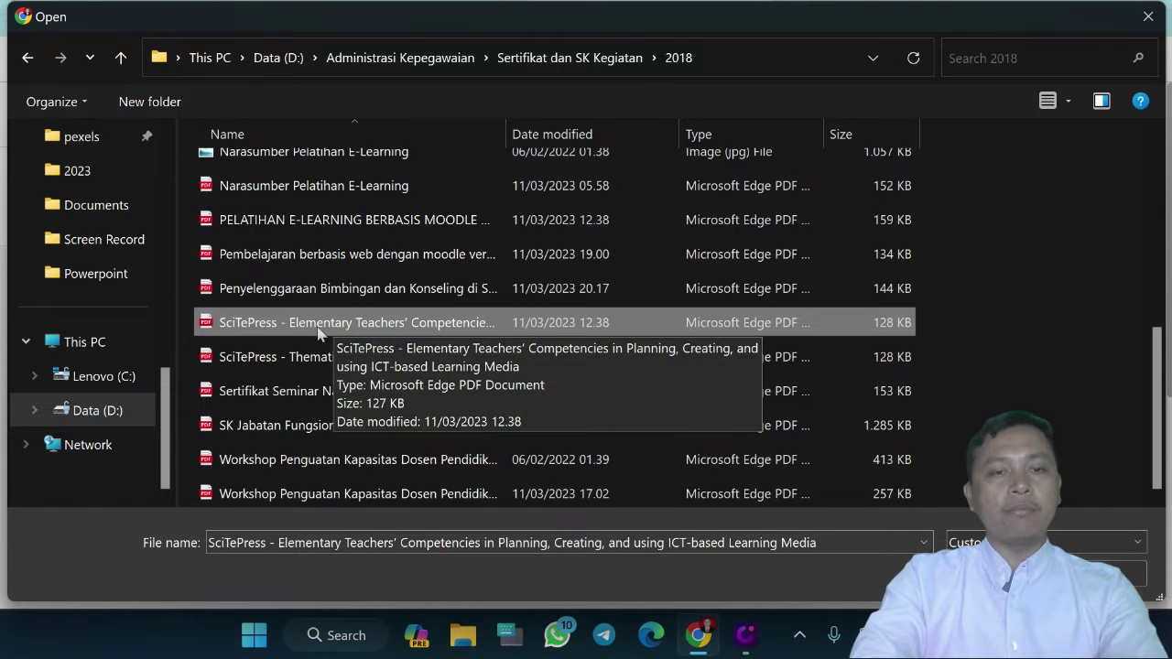
pyautogui.doubleClick(291, 328)
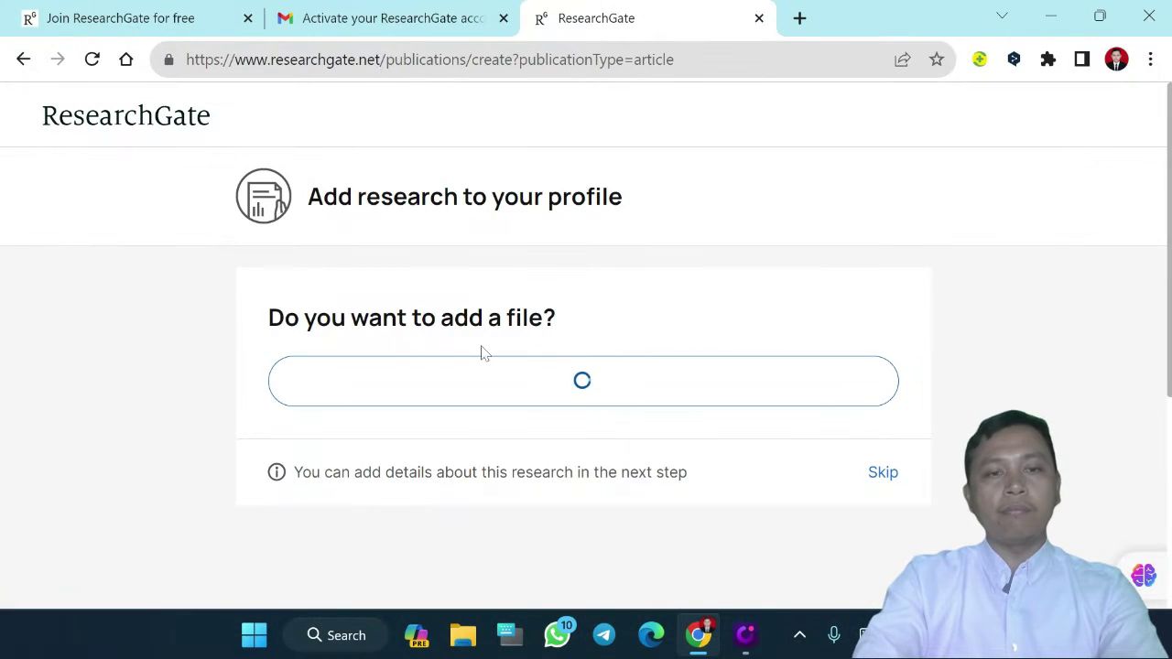
# Set the SciTePress PDF to be shared as both a public and a private file
pyautogui.scroll(-1, 631, 379)
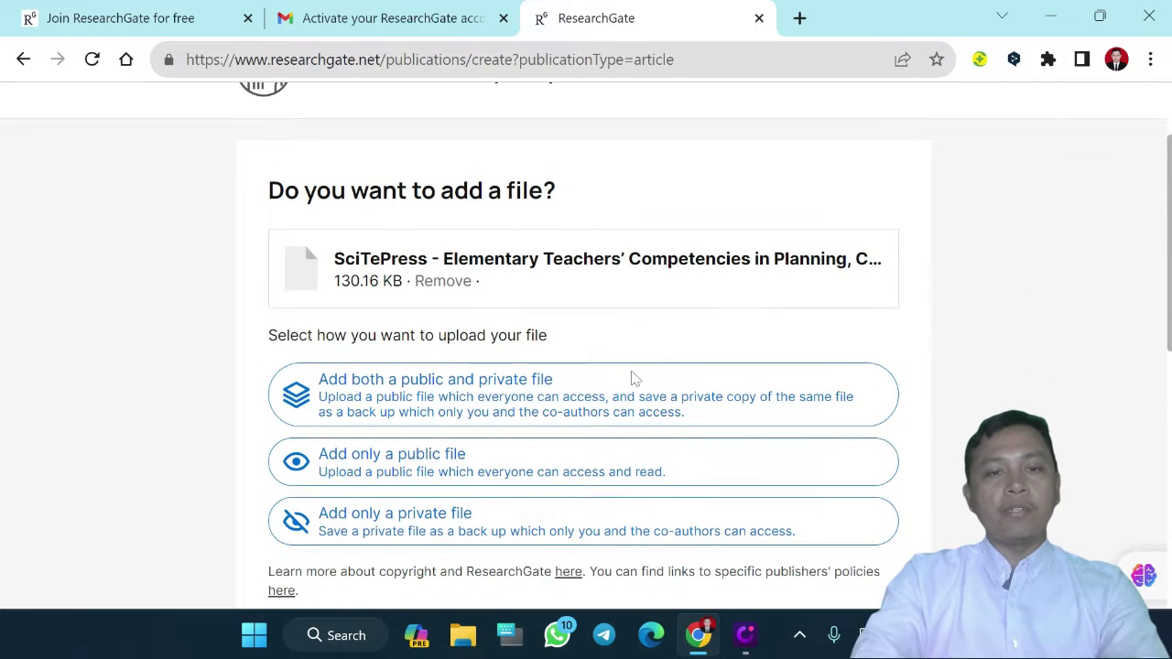
pyautogui.click(360, 378)
pyautogui.scroll(-1, 361, 371)
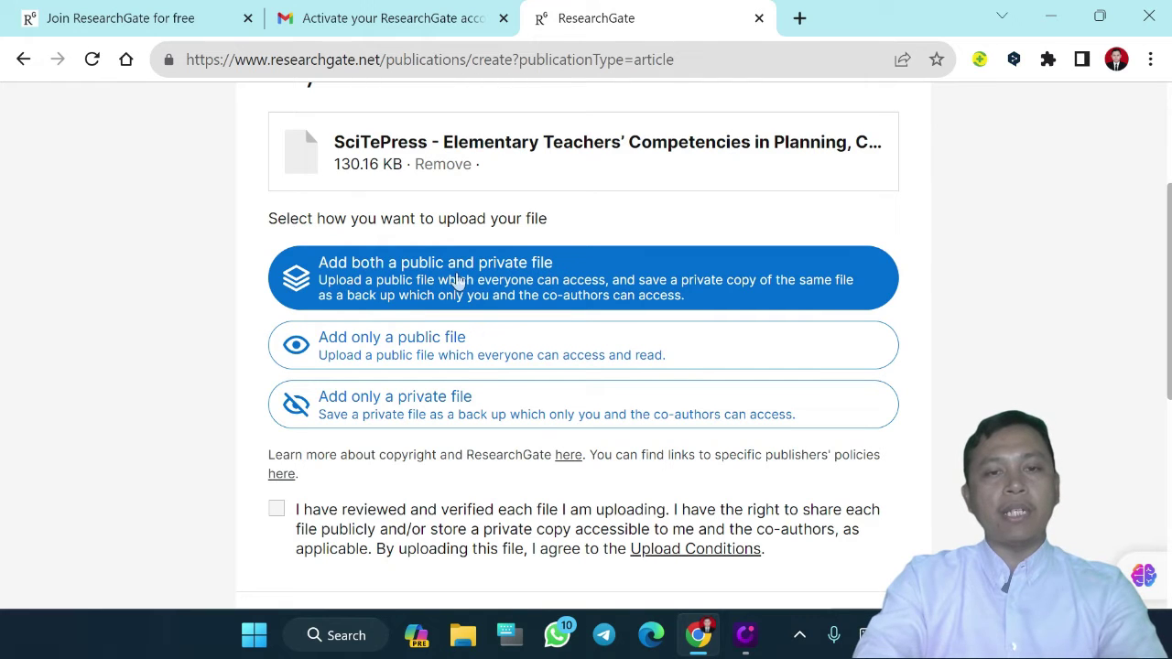
pyautogui.click(395, 365)
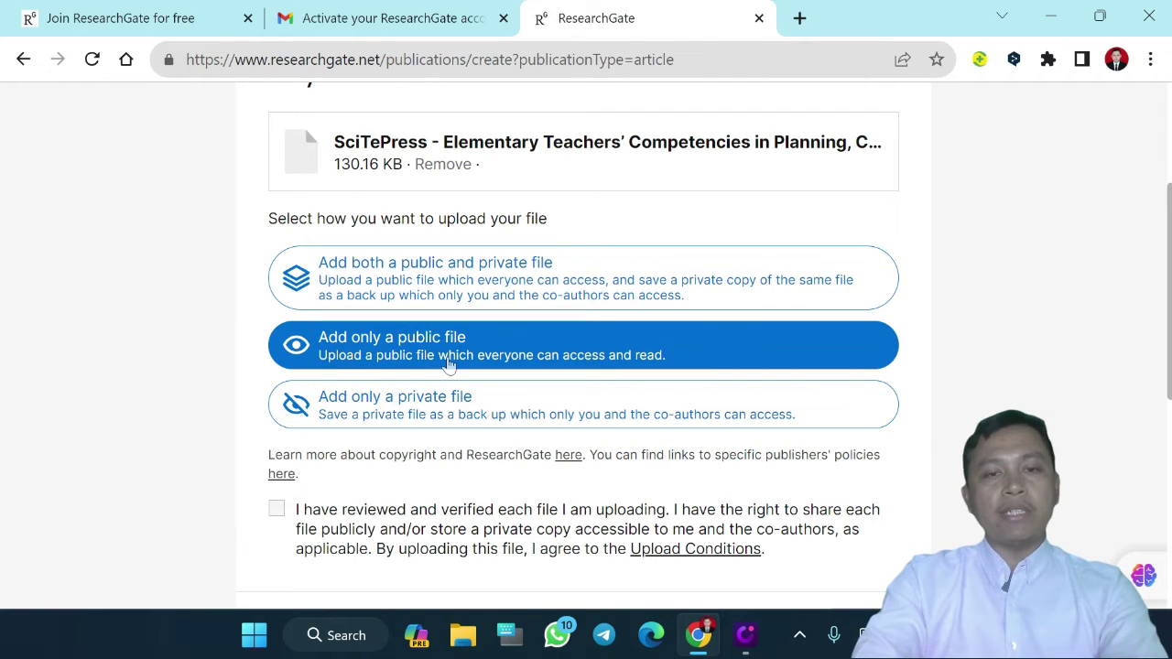
pyautogui.click(400, 397)
pyautogui.click(391, 363)
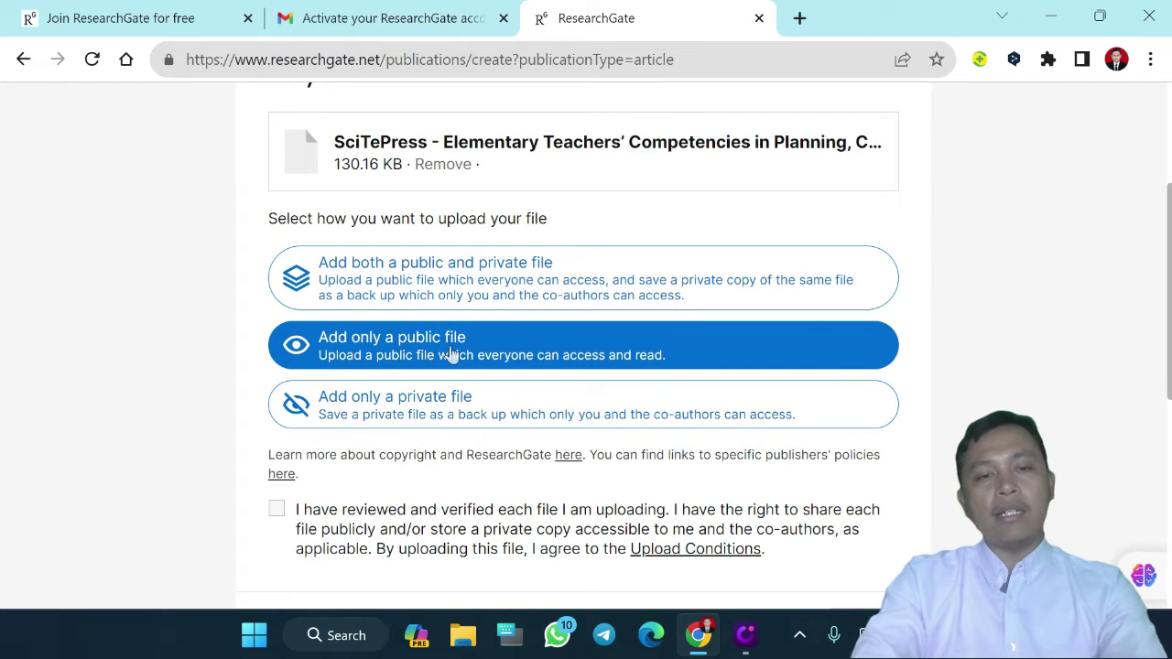
pyautogui.click(408, 405)
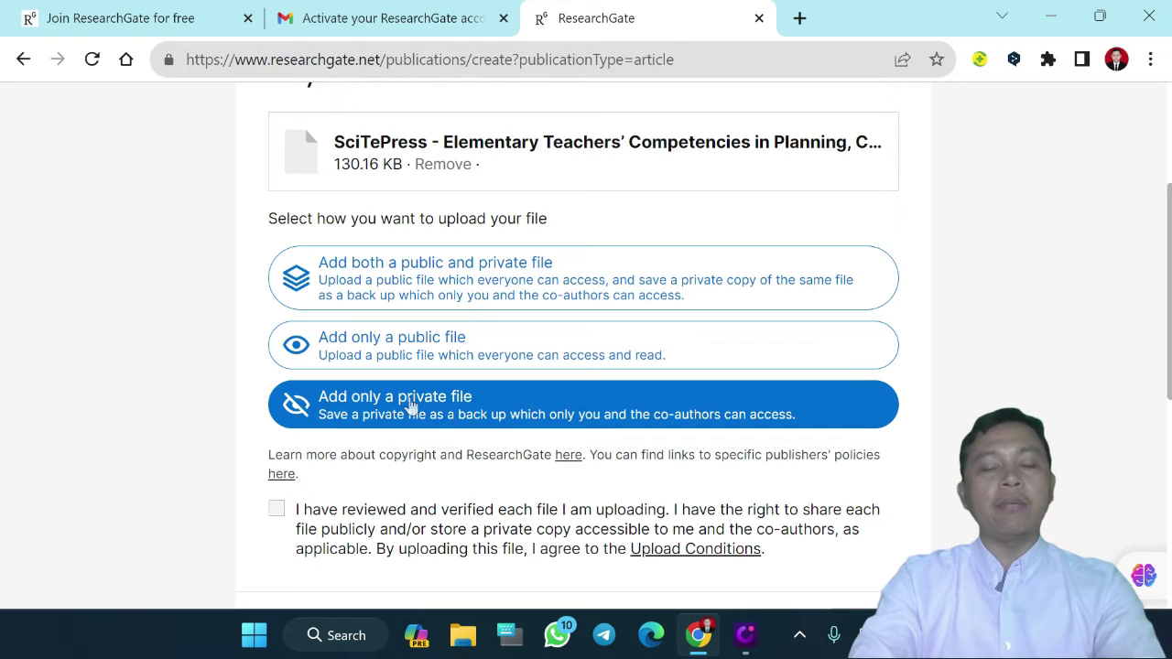
pyautogui.click(366, 353)
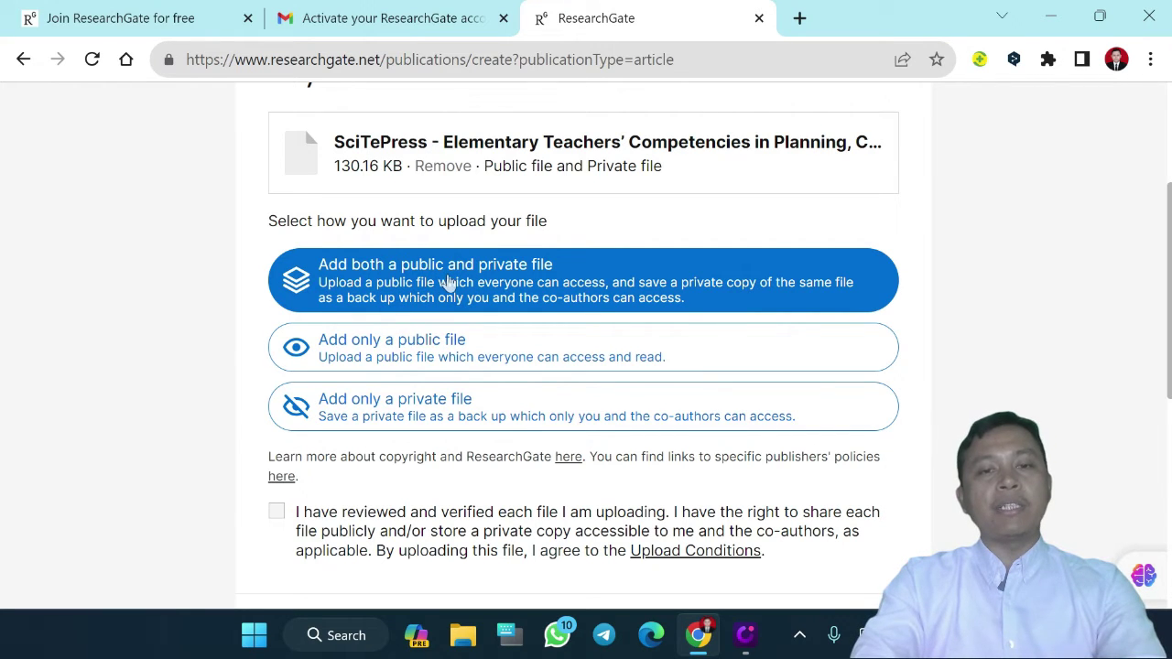
# Accept the upload terms and upload the PDF to reach the article form
pyautogui.click(278, 520)
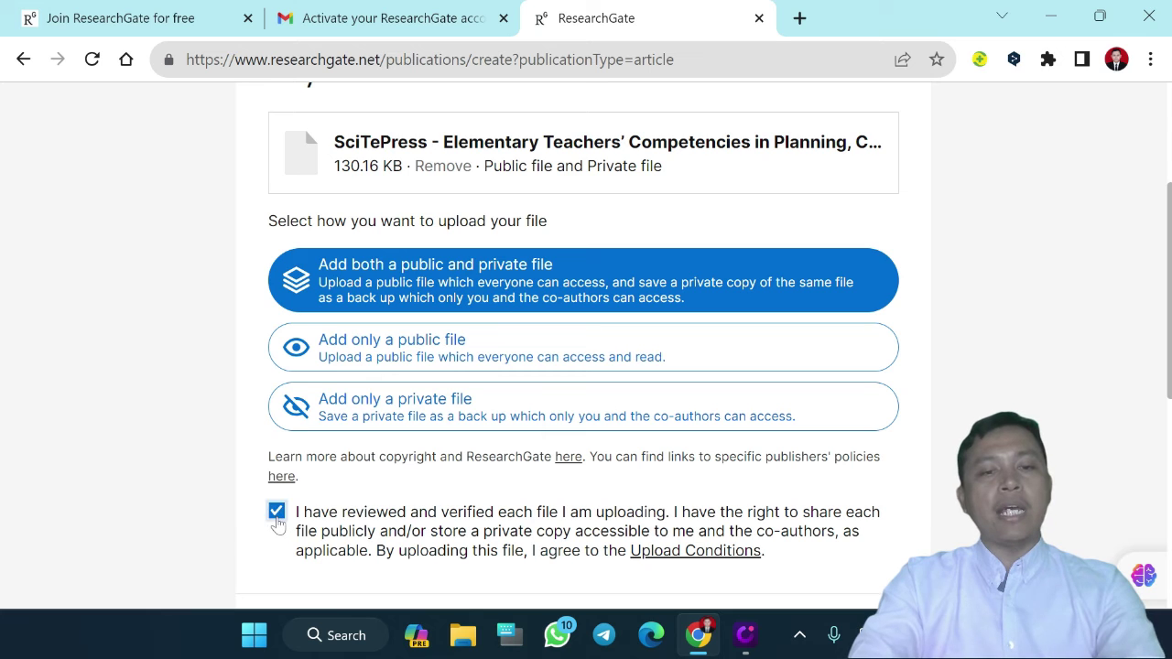
pyautogui.scroll(-2, 402, 511)
pyautogui.click(850, 473)
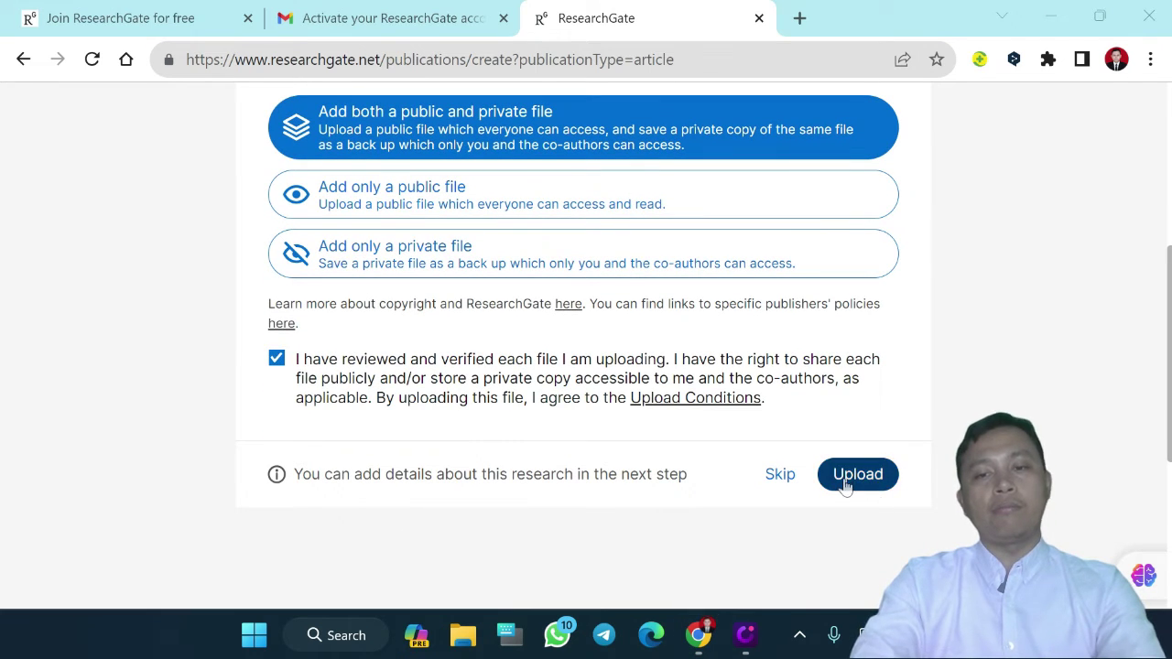
pyautogui.scroll(-1, 842, 486)
pyautogui.click(855, 413)
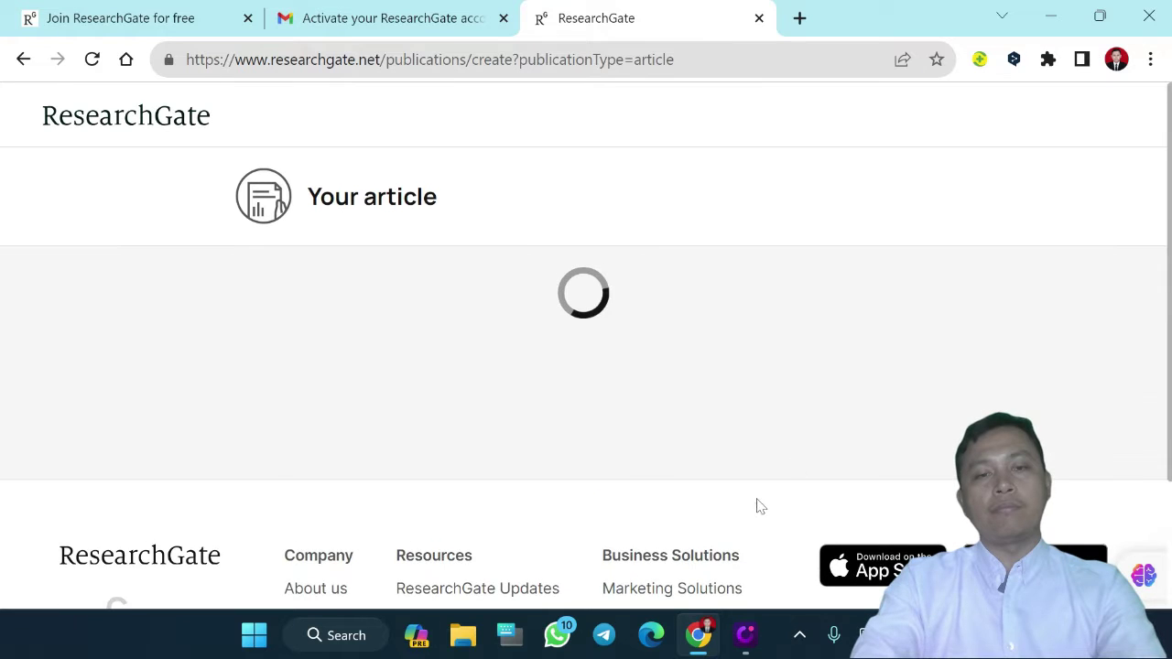
# Change the new publication's type to Conference Paper and scroll down to the Authors section
pyautogui.scroll(-1, 758, 506)
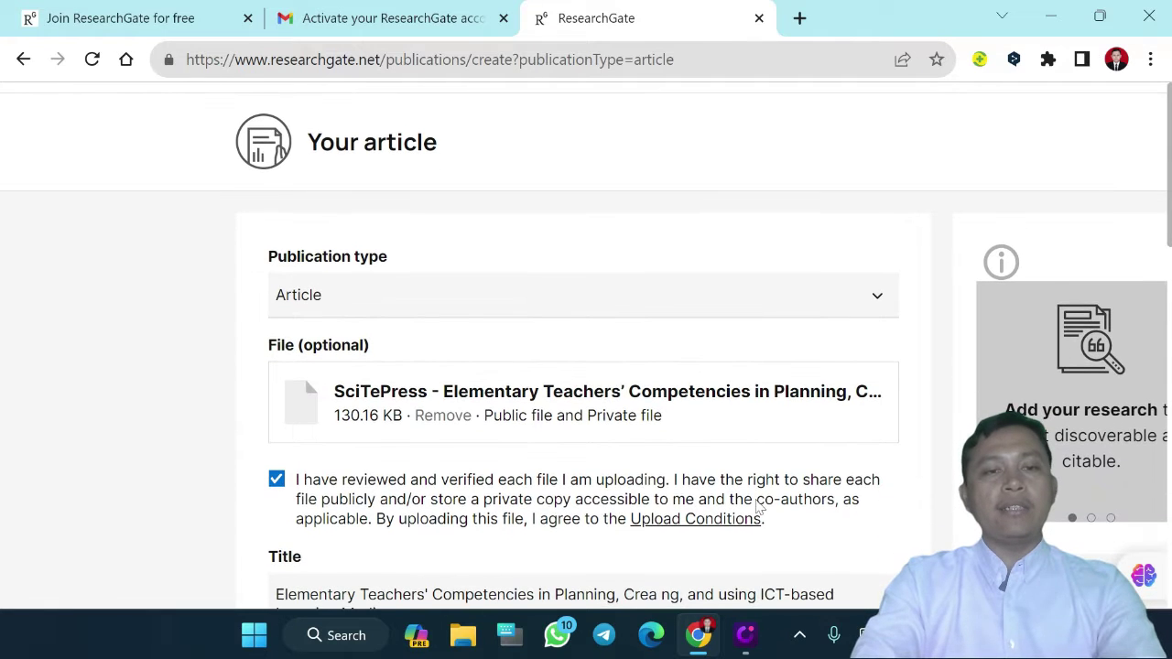
pyautogui.click(443, 310)
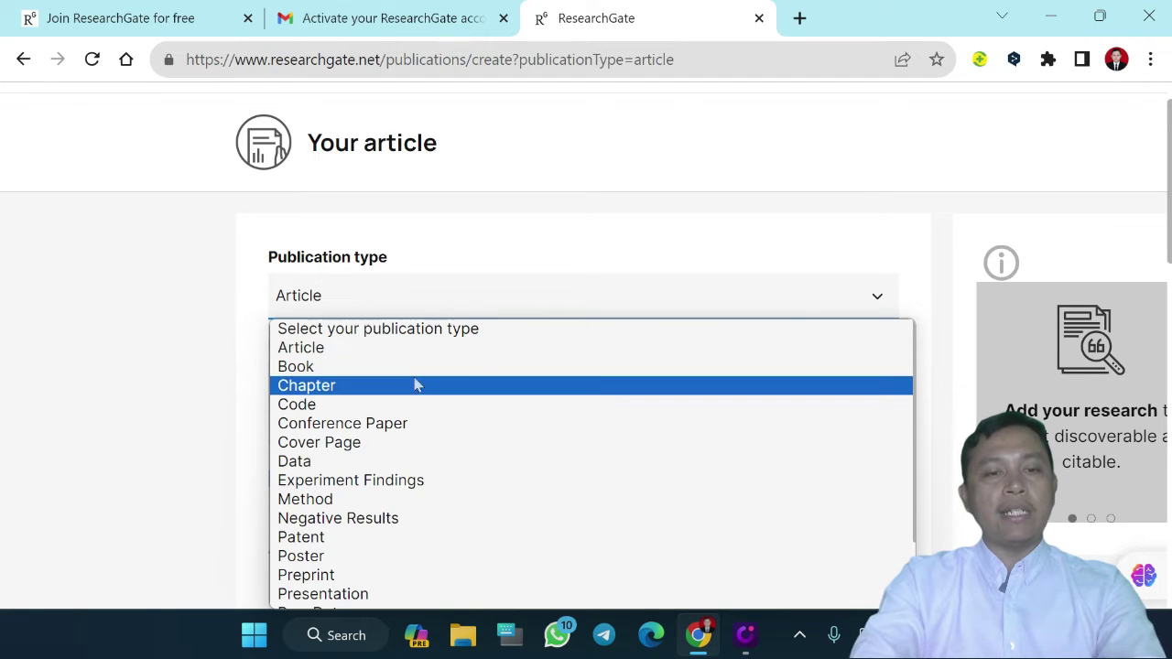
pyautogui.click(362, 425)
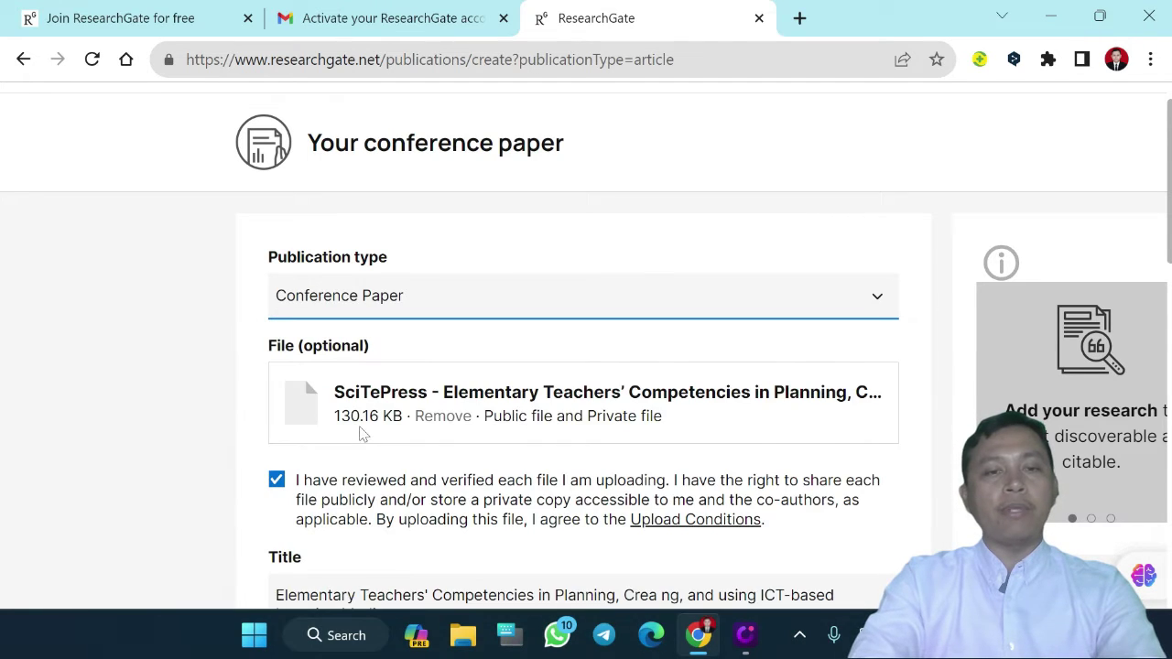
pyautogui.scroll(-4, 387, 357)
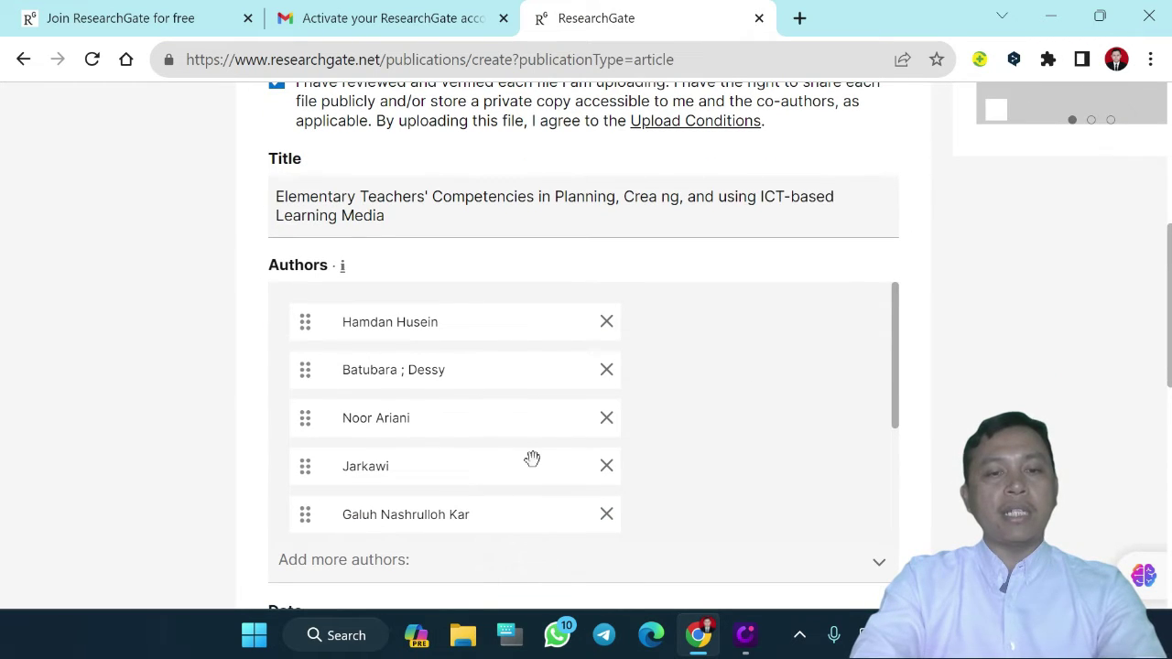
# Remove all the pre-filled authors from the author list
pyautogui.scroll(-2, 541, 494)
pyautogui.scroll(2, 543, 507)
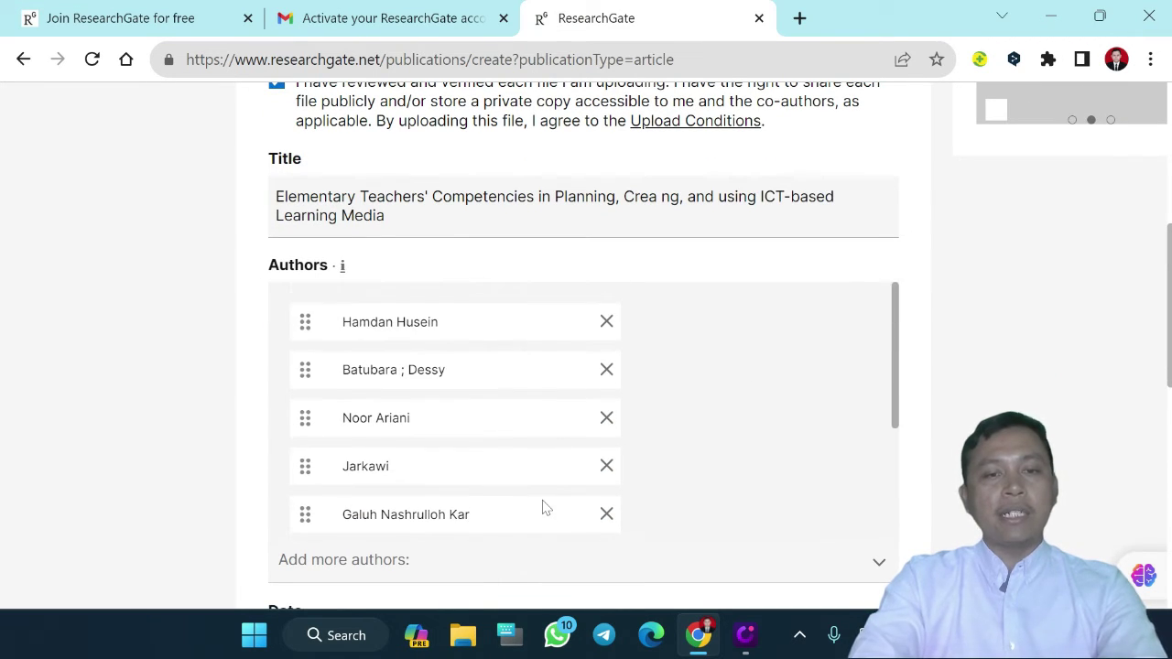
pyautogui.click(607, 370)
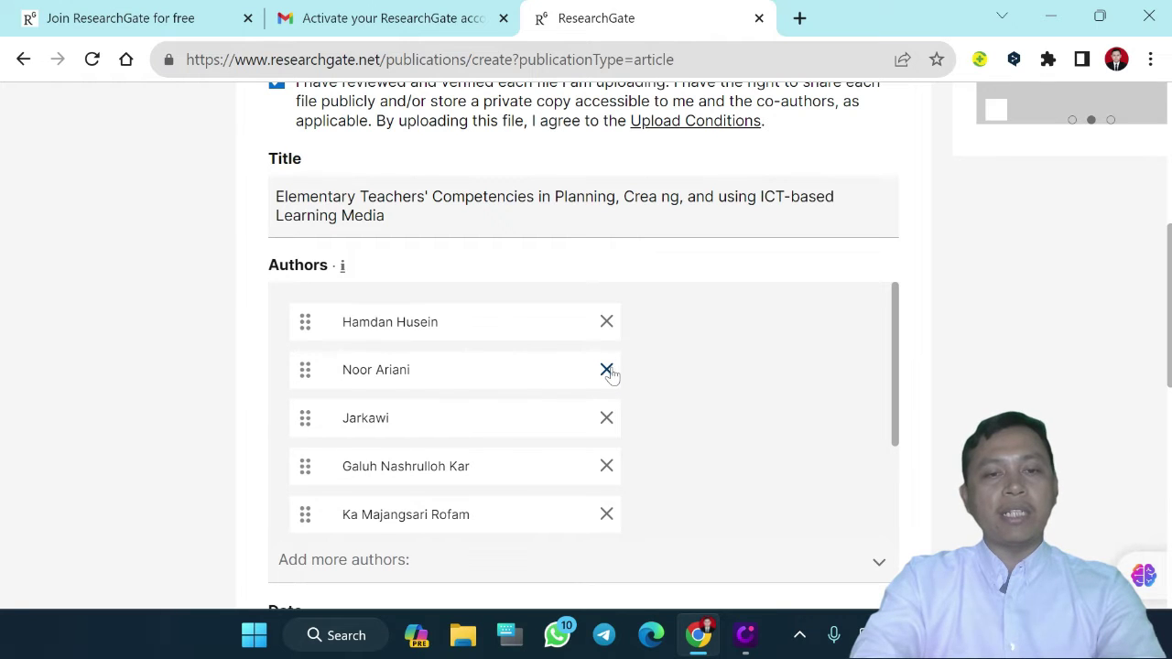
pyautogui.click(607, 371)
pyautogui.click(608, 370)
pyautogui.click(607, 371)
pyautogui.click(608, 370)
pyautogui.click(608, 371)
pyautogui.click(608, 371)
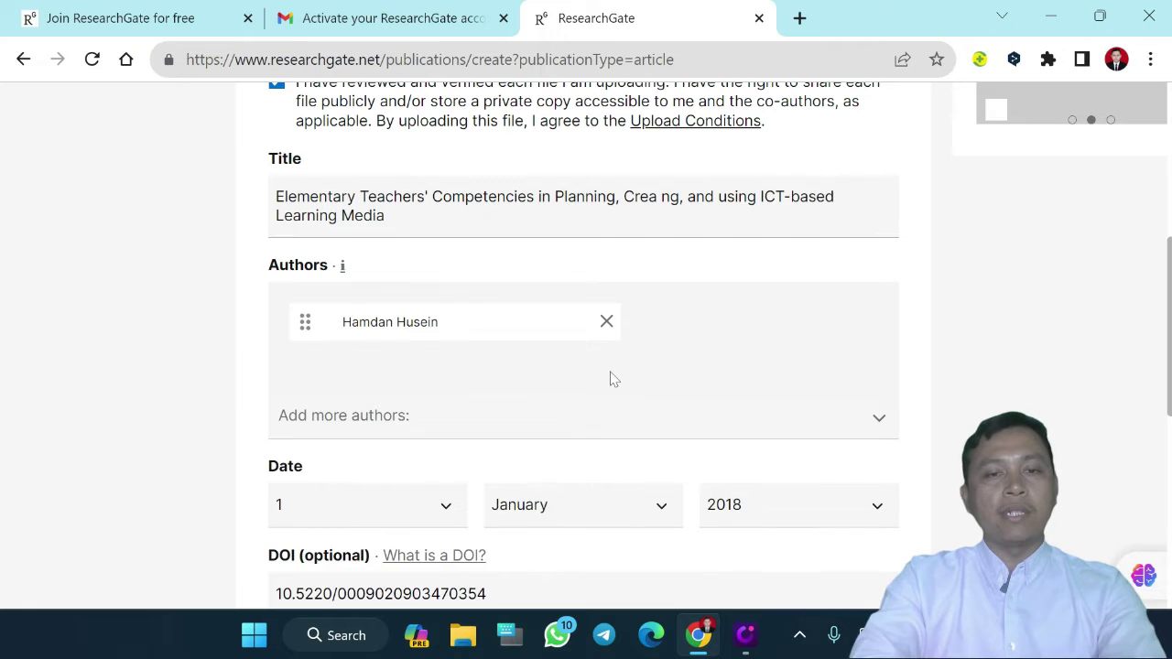
pyautogui.click(606, 323)
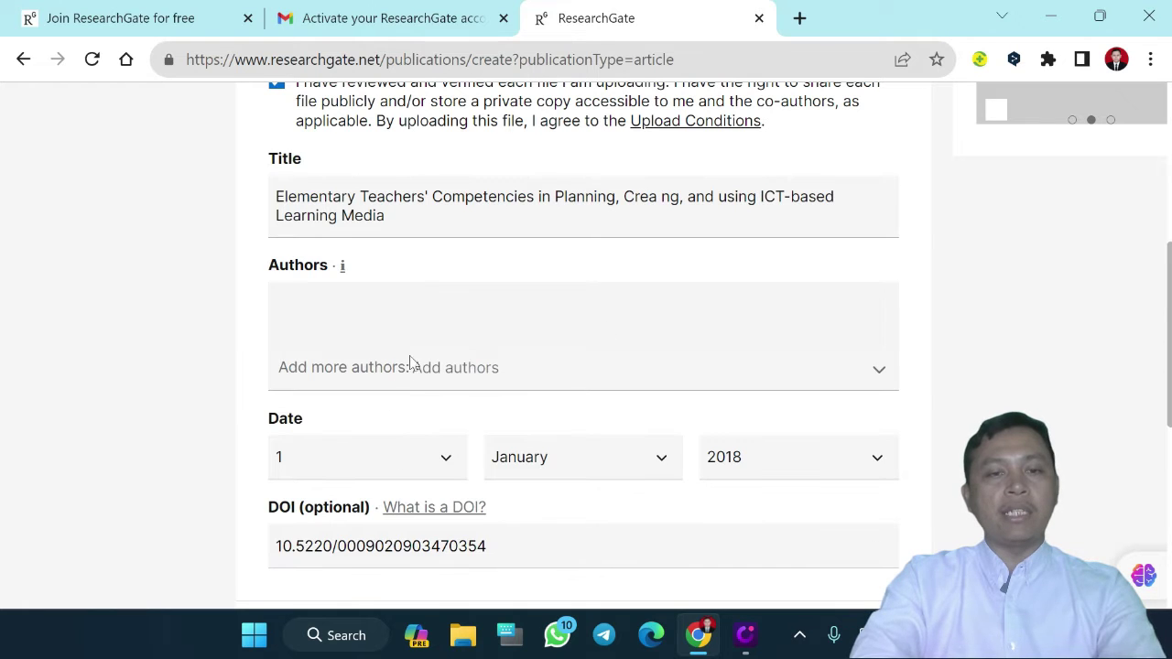
# Add the profile owner as first author, then two named co-authors as second and third
pyautogui.click(412, 365)
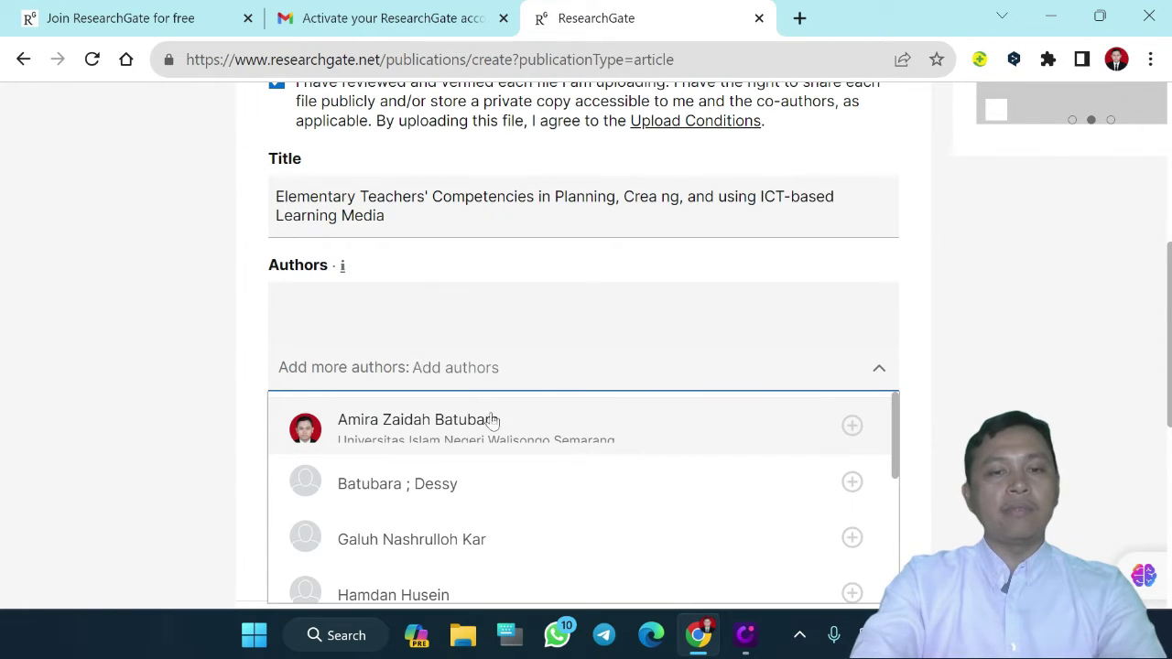
pyautogui.click(492, 420)
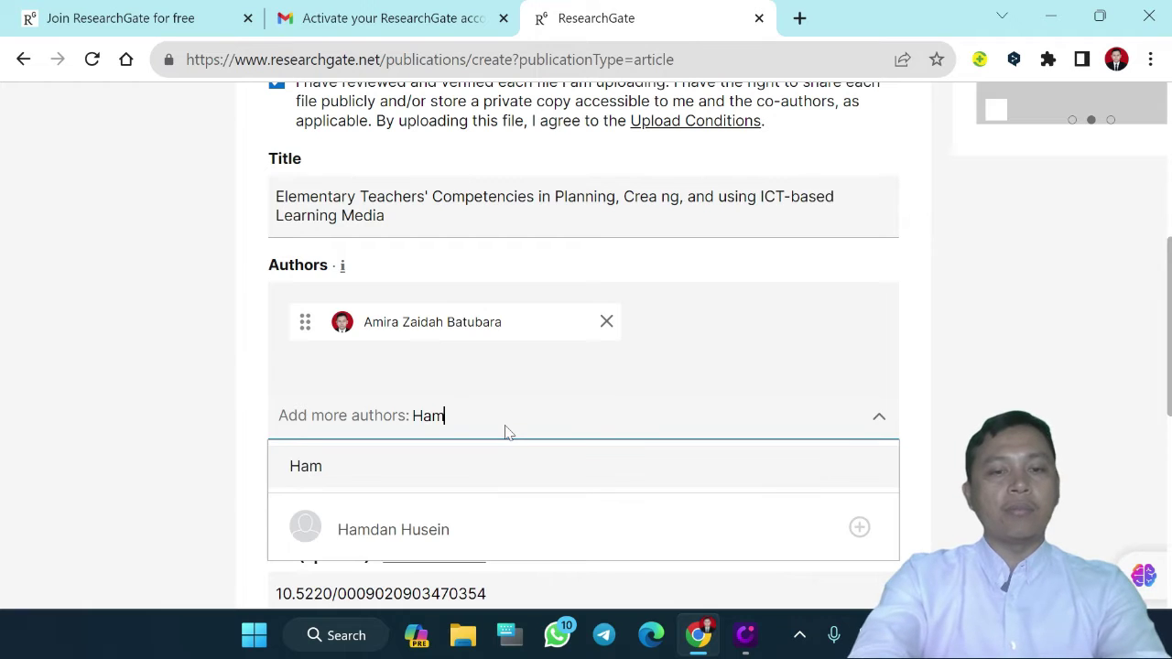
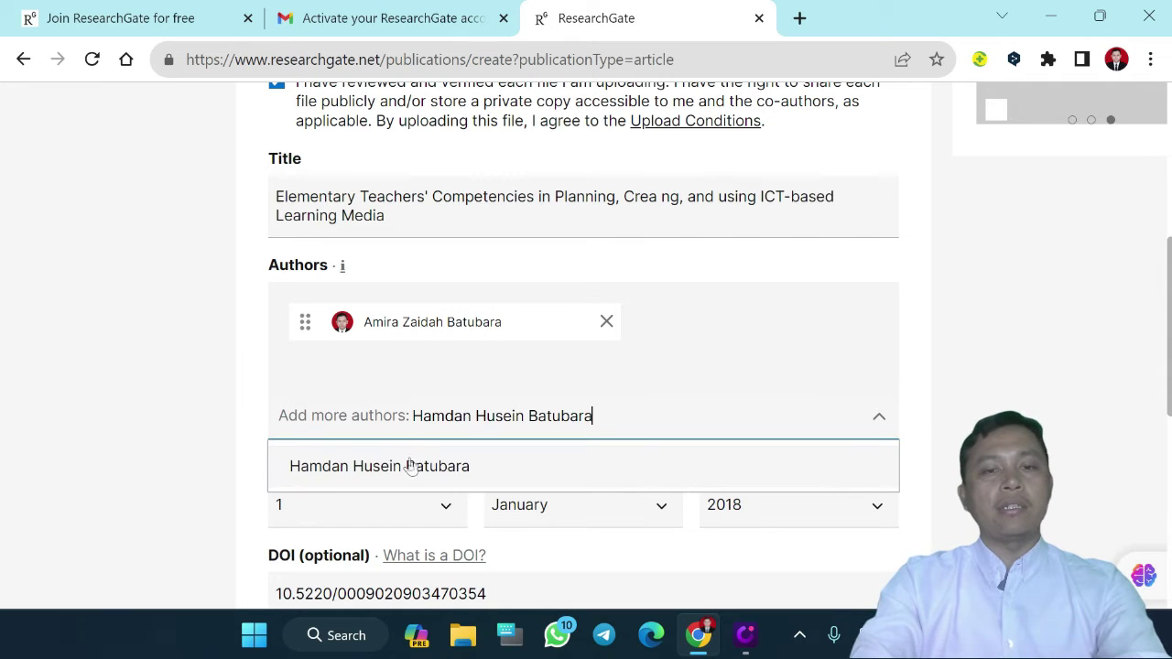
pyautogui.click(412, 469)
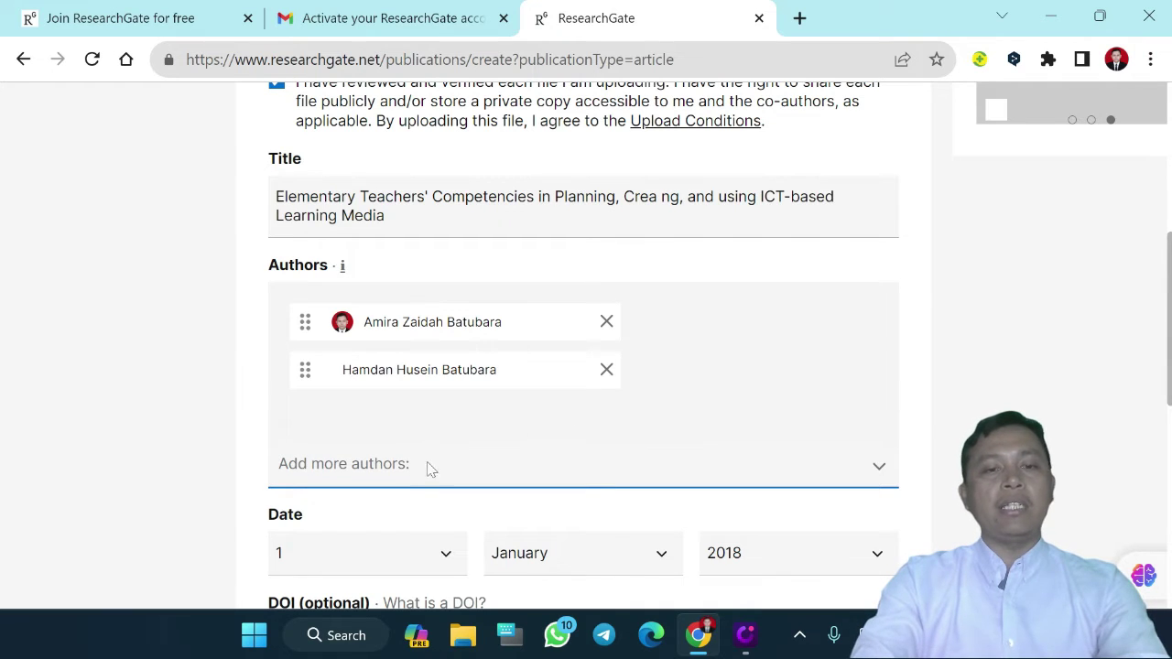
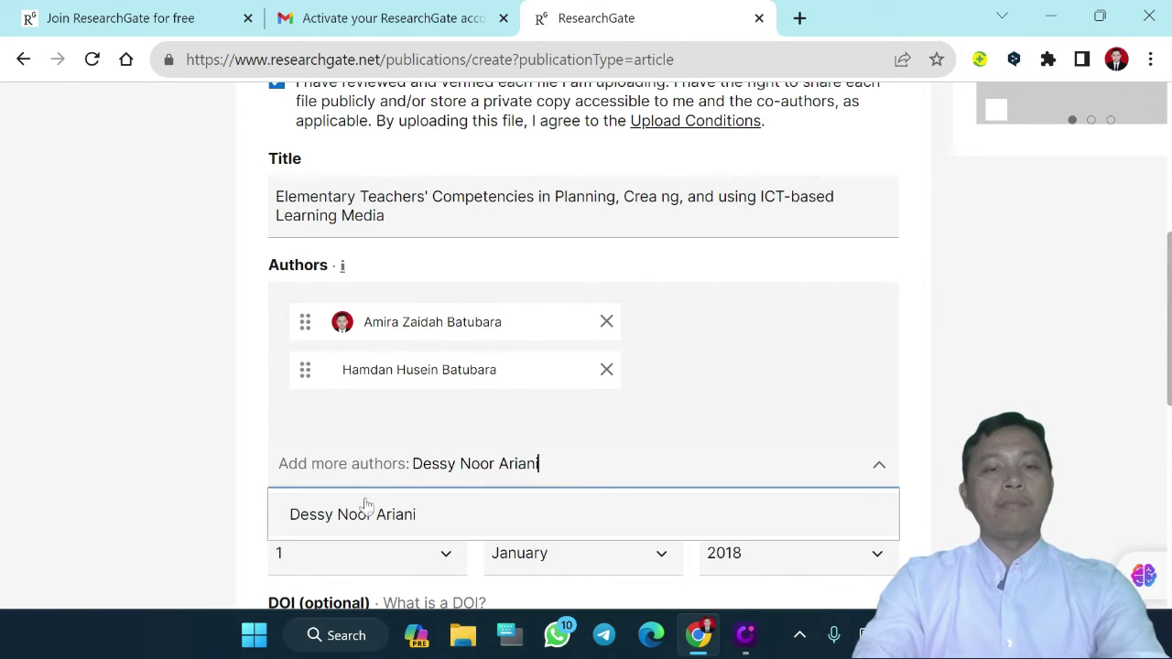
pyautogui.click(392, 515)
pyautogui.scroll(-2, 387, 515)
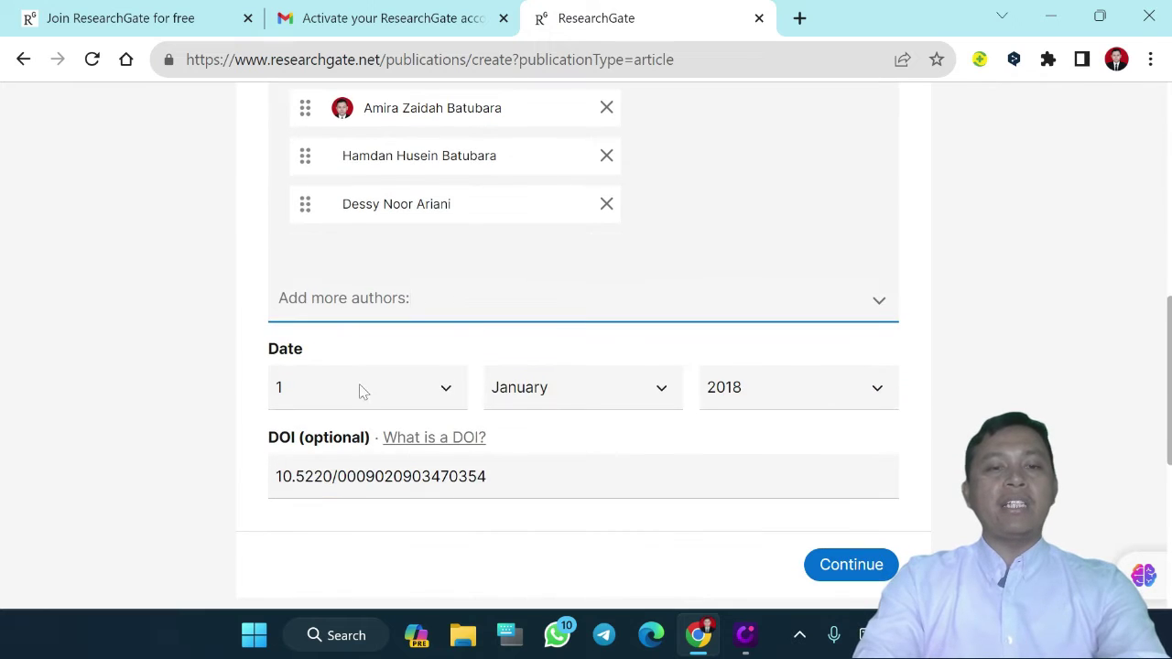
pyautogui.scroll(-1, 553, 421)
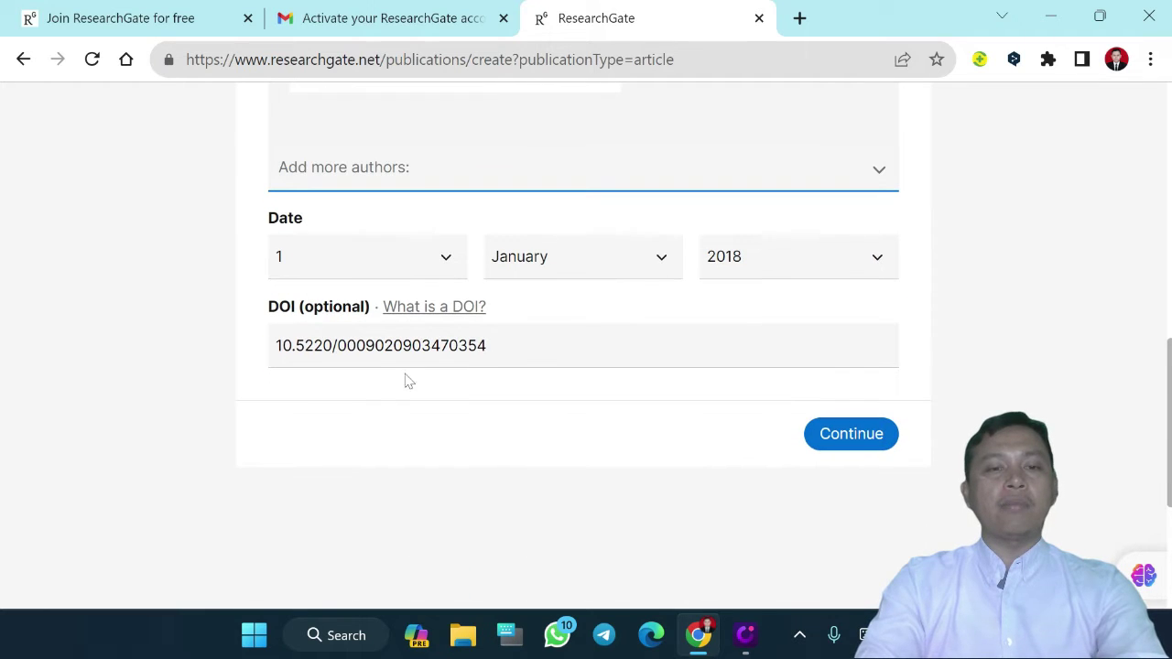
pyautogui.click(487, 345)
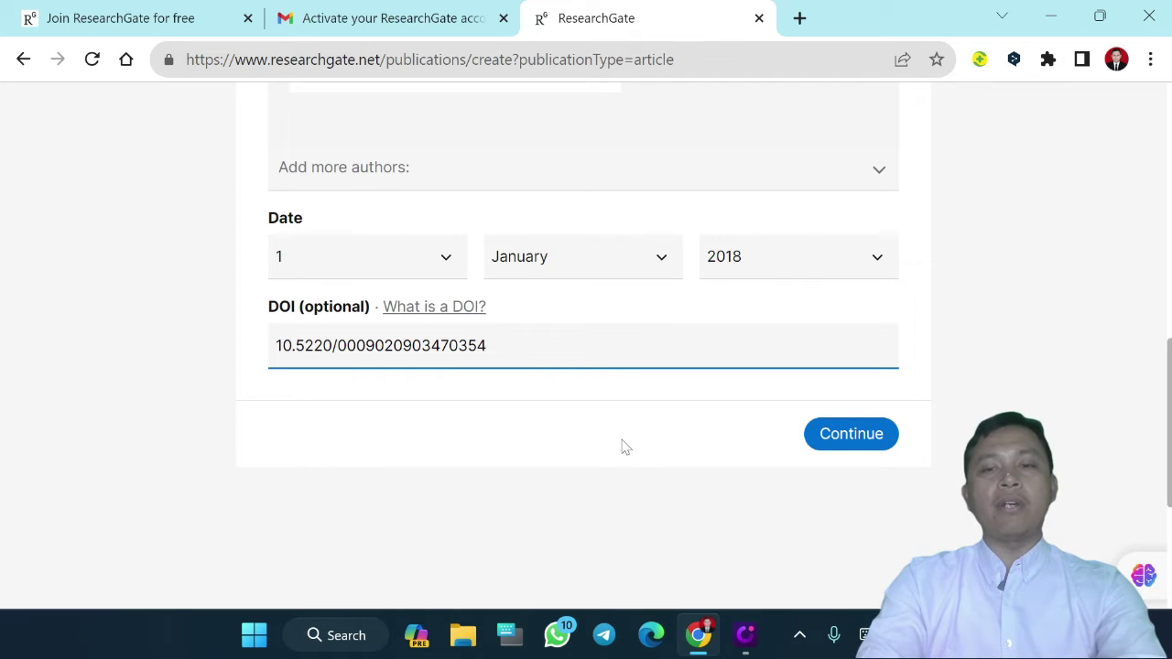
pyautogui.click(850, 443)
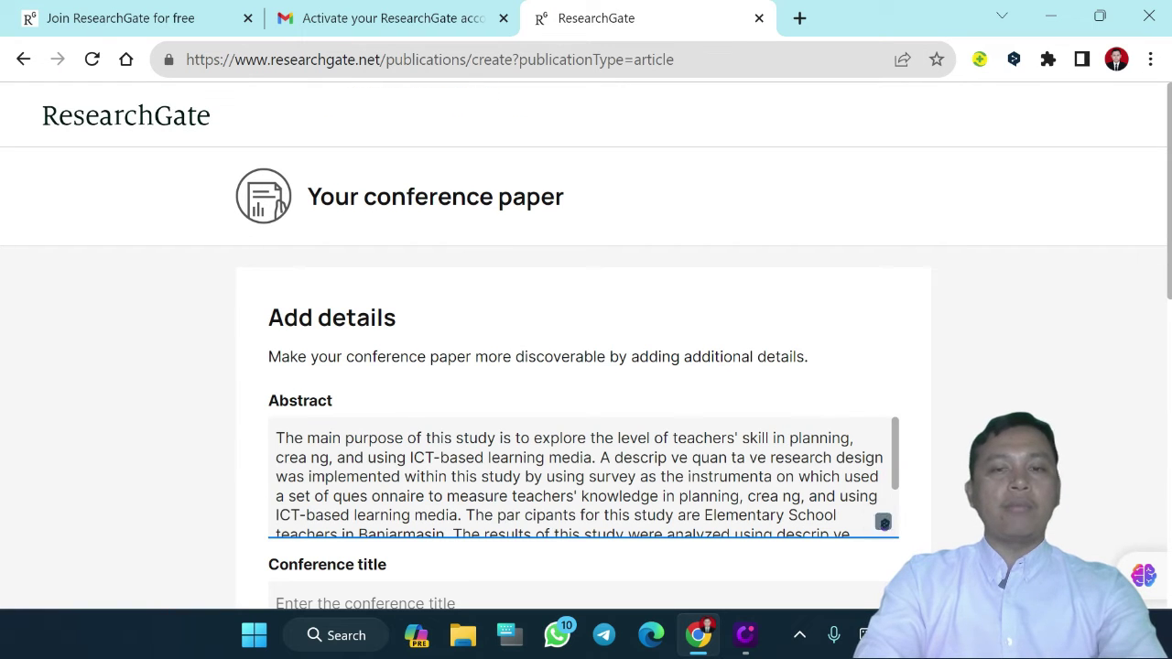
# Delete the stray words 'The Paper' so the abstract ends at "0,60)."
pyautogui.scroll(-1, 586, 385)
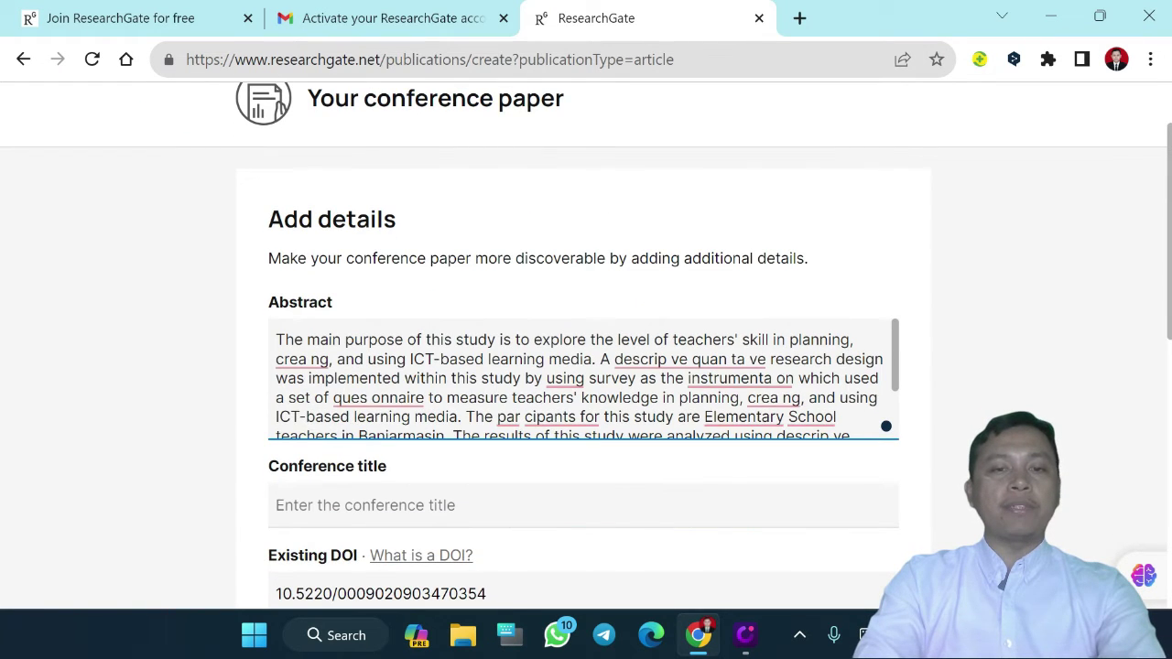
pyautogui.scroll(-2, 586, 379)
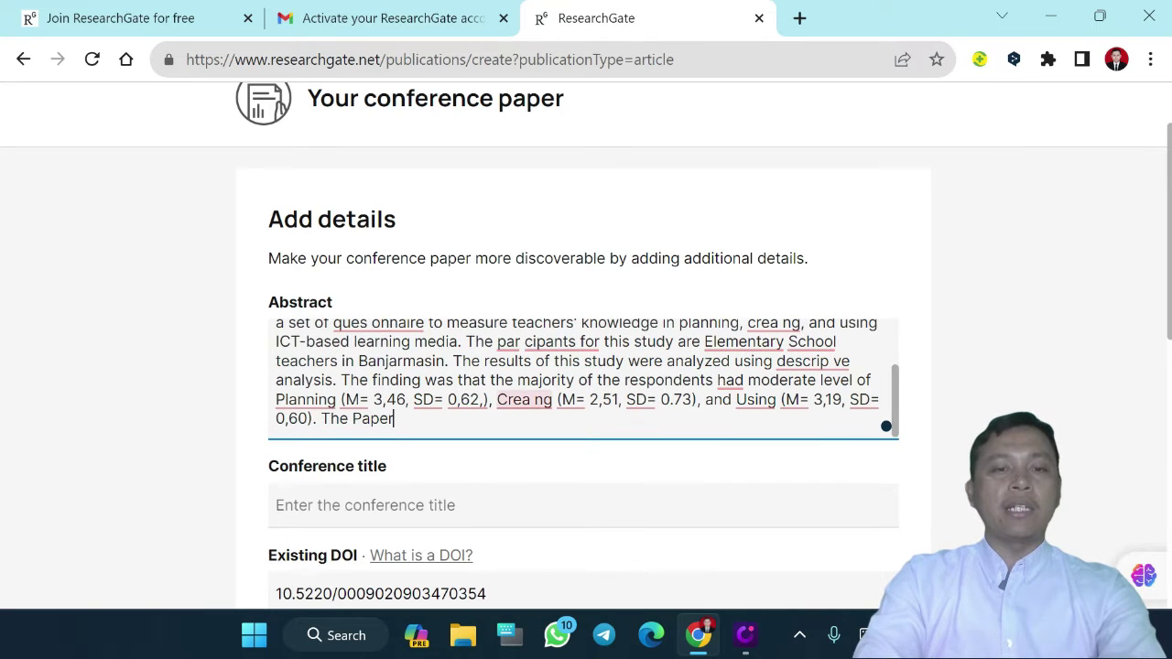
pyautogui.hotkey('shift', 'Left')
pyautogui.hotkey('shift', 'Left')
pyautogui.hotkey('shift', 'Left')
pyautogui.hotkey('shift', 'Left')
pyautogui.hotkey('shift', 'Left')
pyautogui.hotkey('shift', 'Left')
pyautogui.hotkey('shift', 'Left')
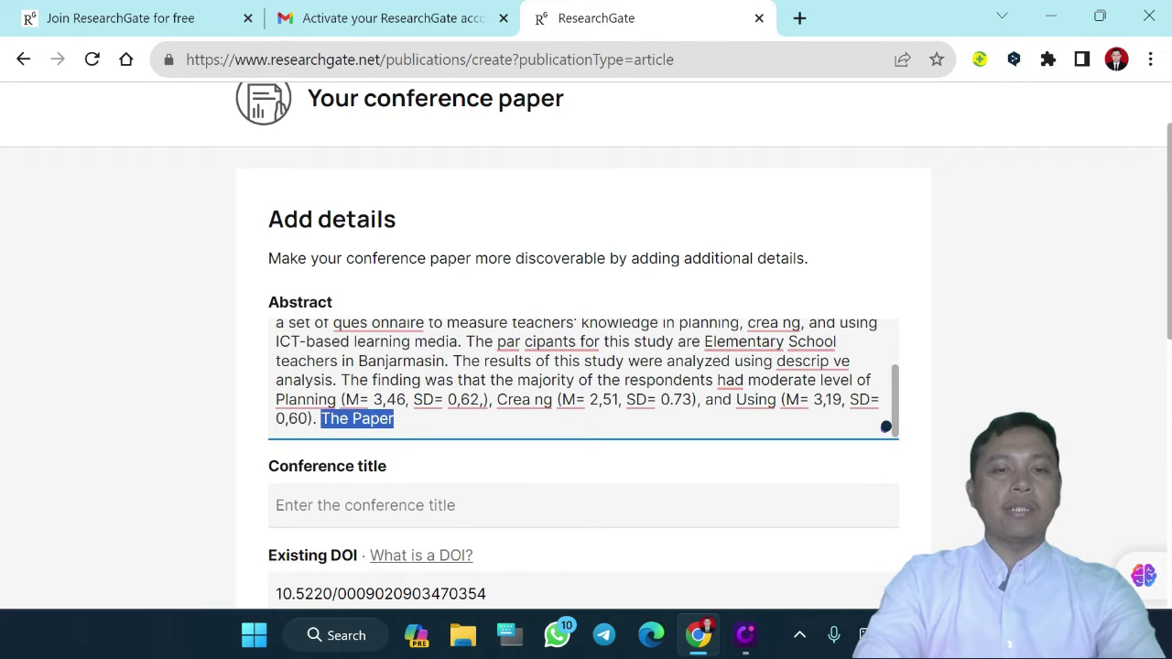
pyautogui.press('BackSpace')
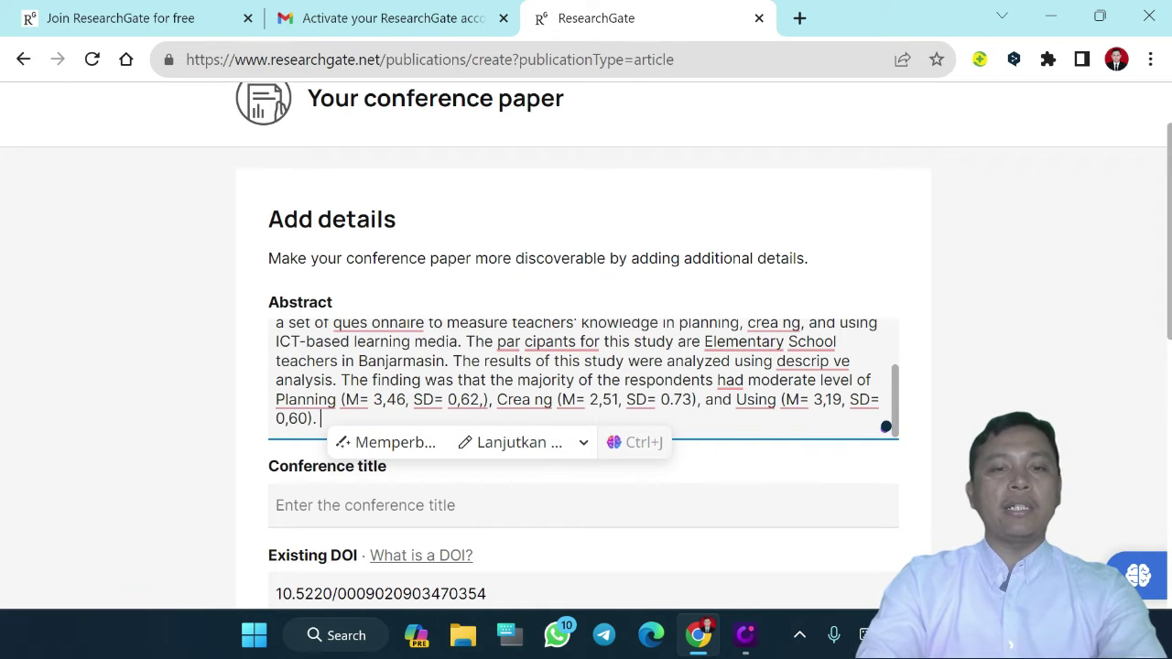
# Set the conference title to ISEHT 2022 and location to Semarang, then save the details
pyautogui.scroll(-3, 942, 278)
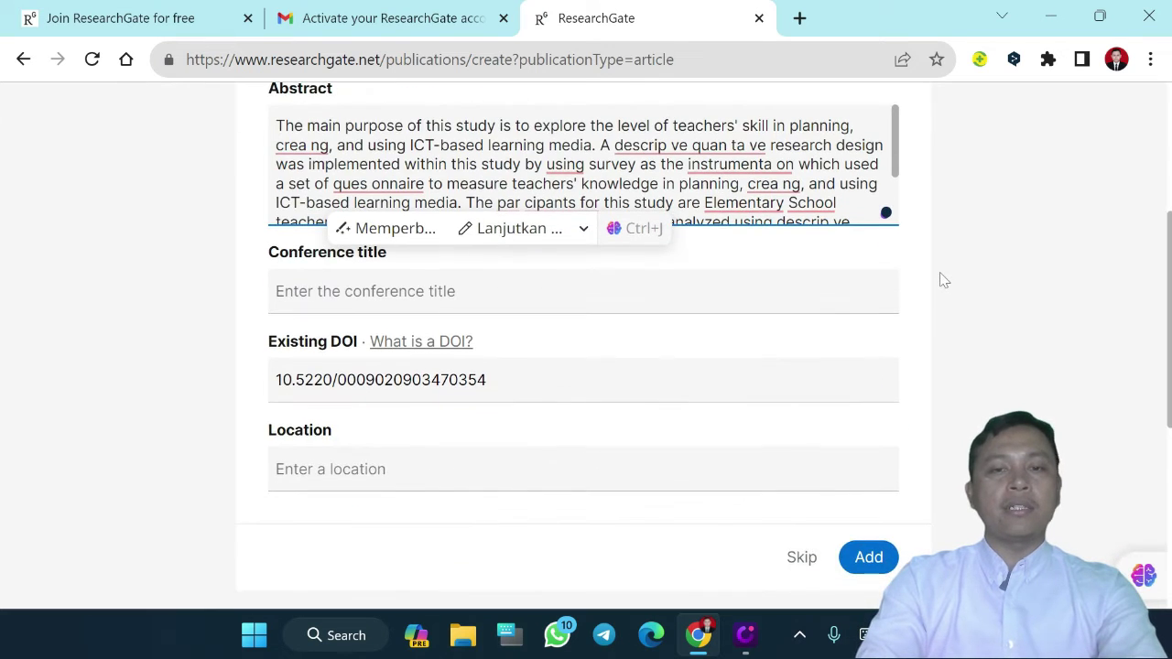
pyautogui.click(652, 310)
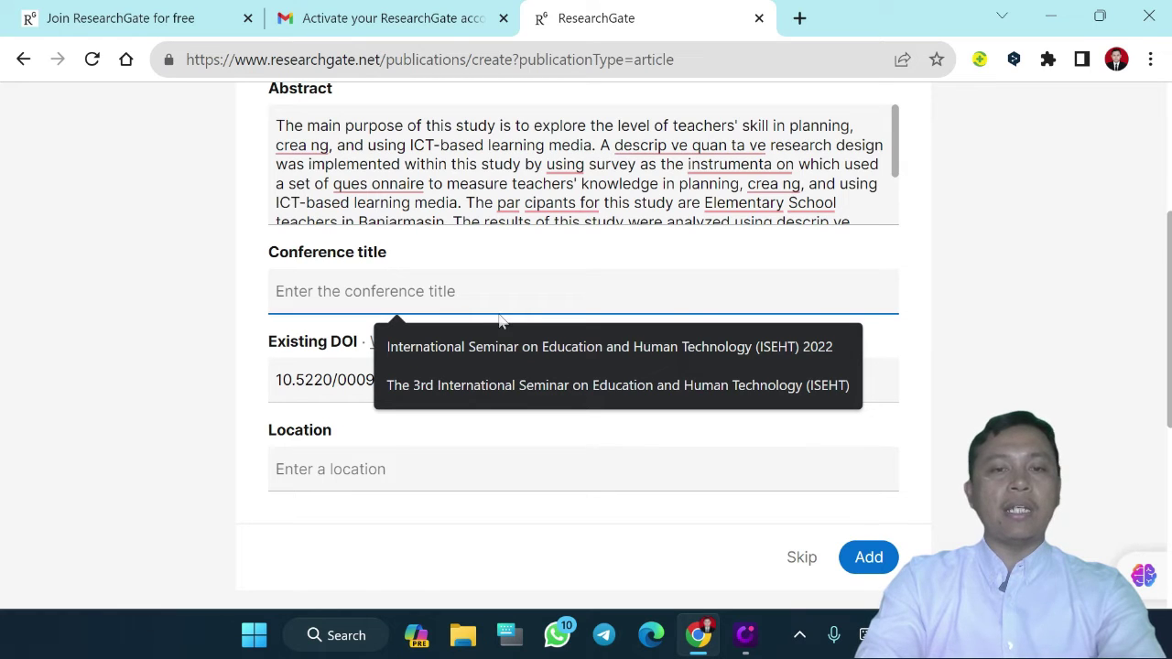
pyautogui.click(479, 335)
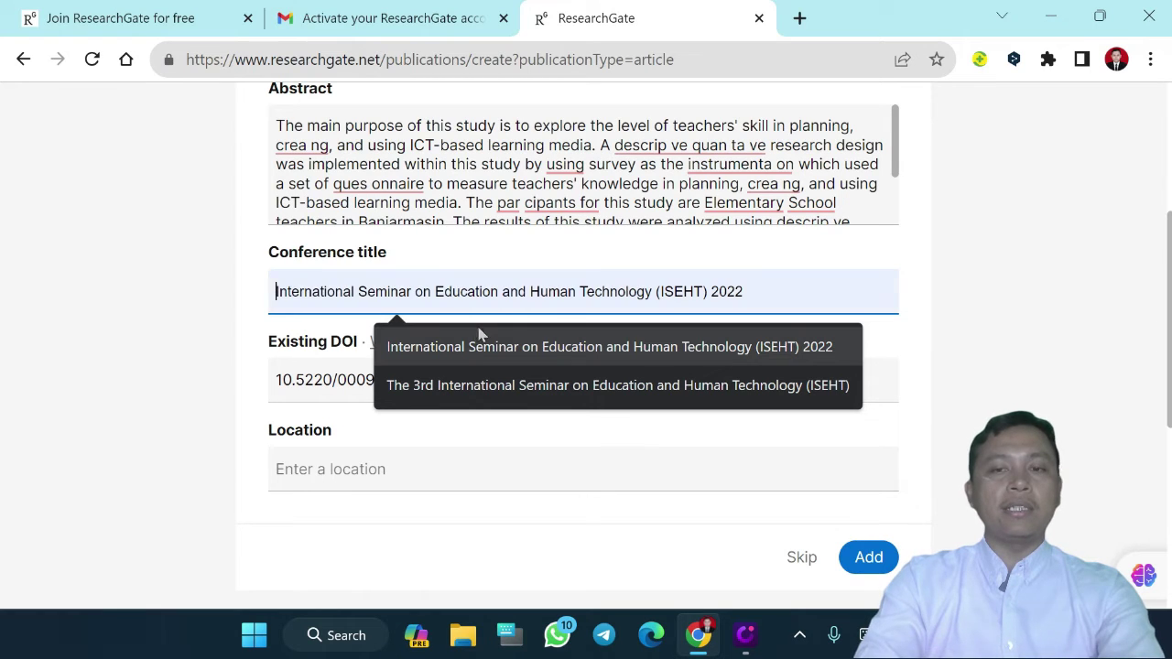
pyautogui.click(433, 360)
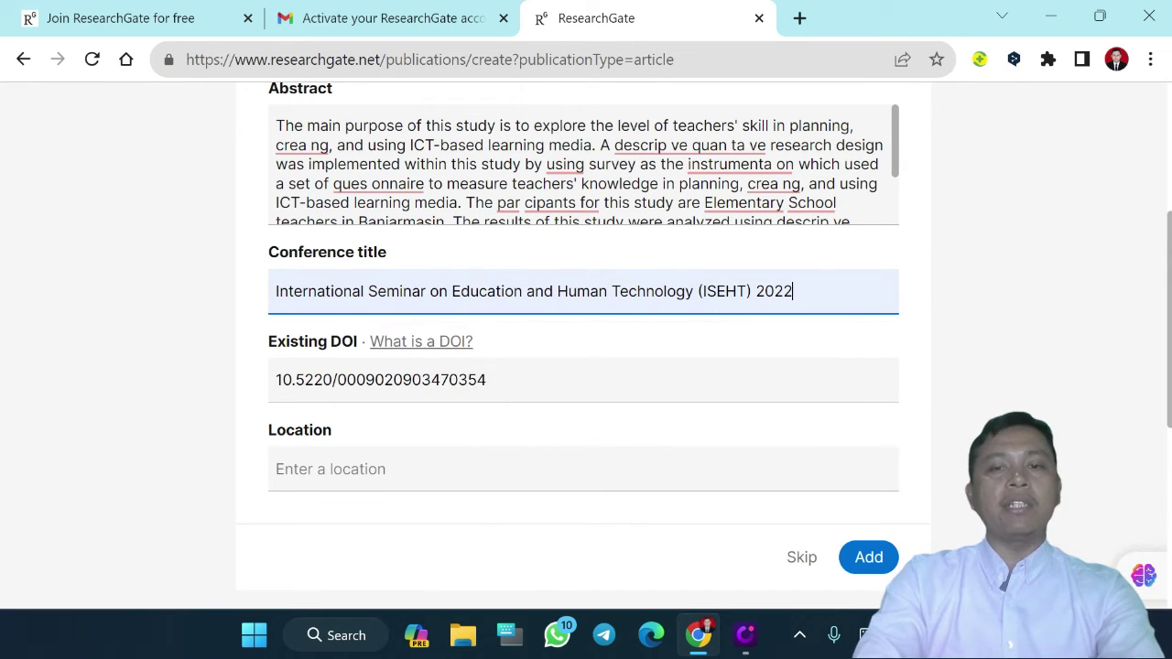
pyautogui.scroll(-1, 640, 384)
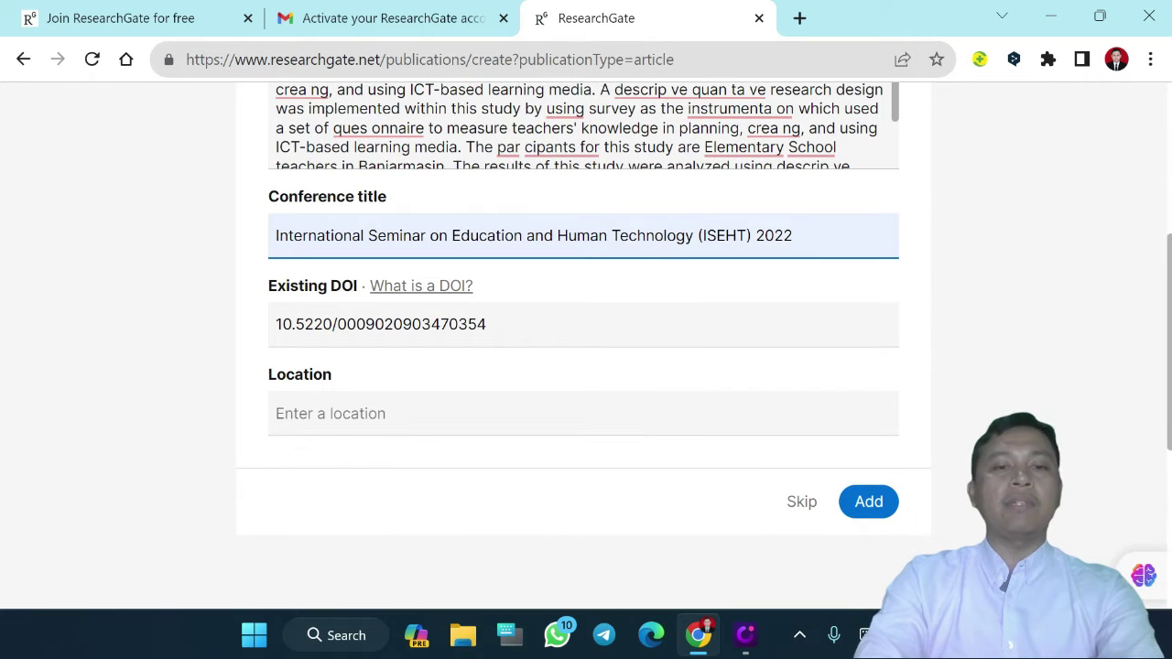
pyautogui.click(615, 419)
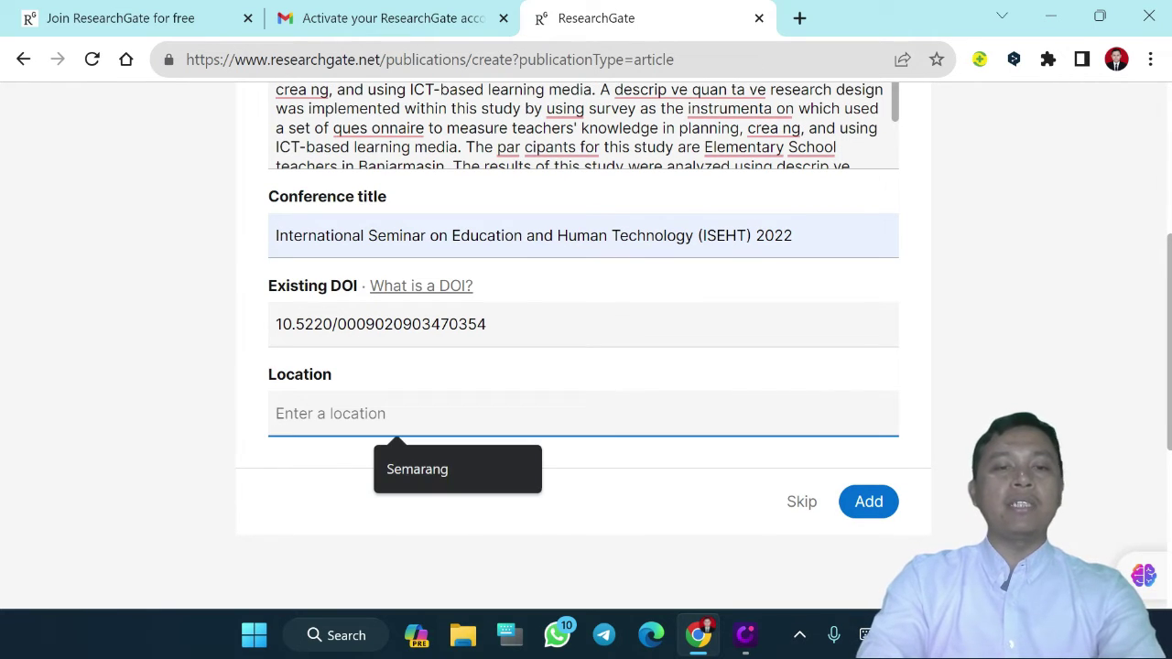
pyautogui.click(421, 474)
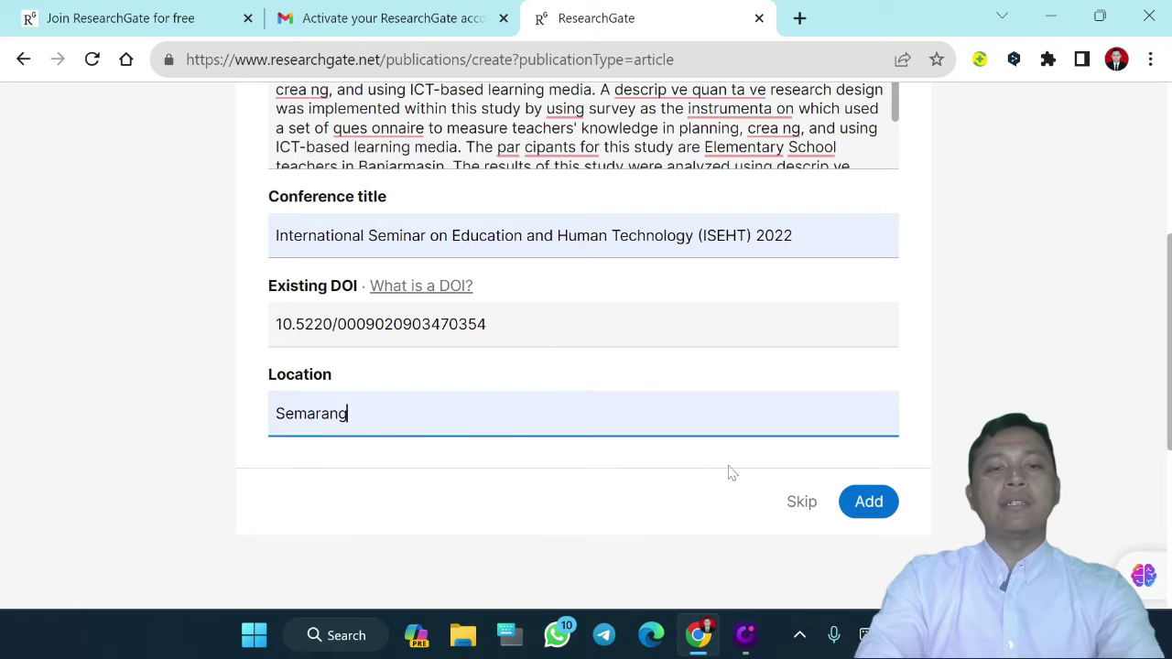
pyautogui.click(869, 503)
pyautogui.click(865, 503)
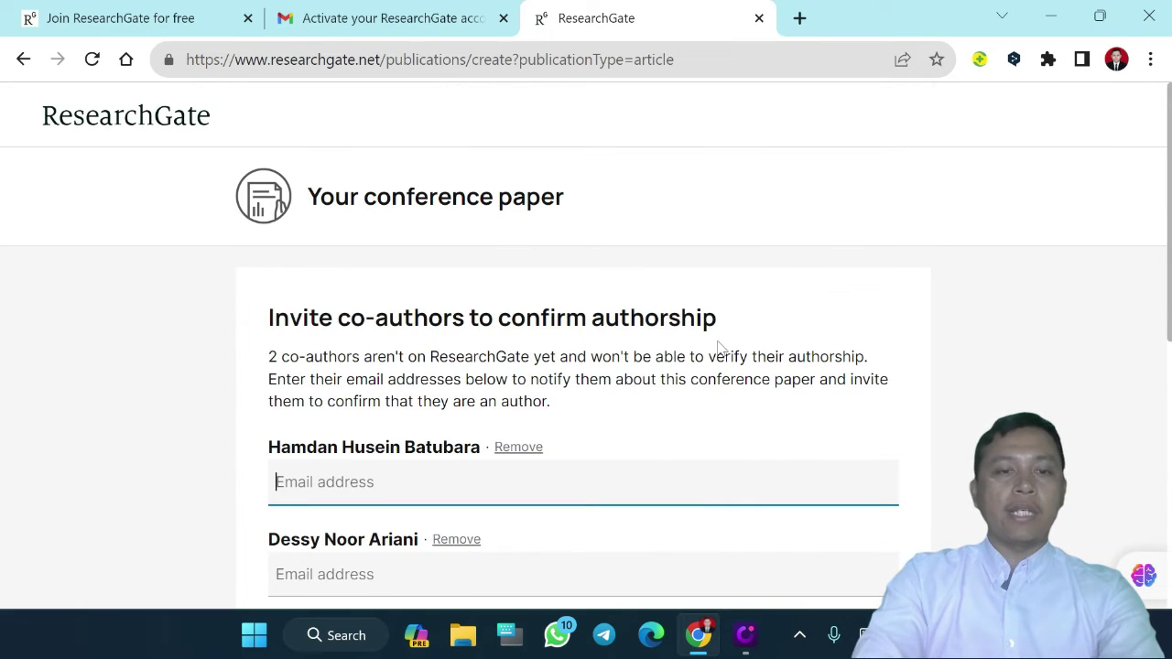
# Skip inviting the two co-authors and review the 14 Nov, 2023 confirmation page
pyautogui.scroll(-1, 719, 349)
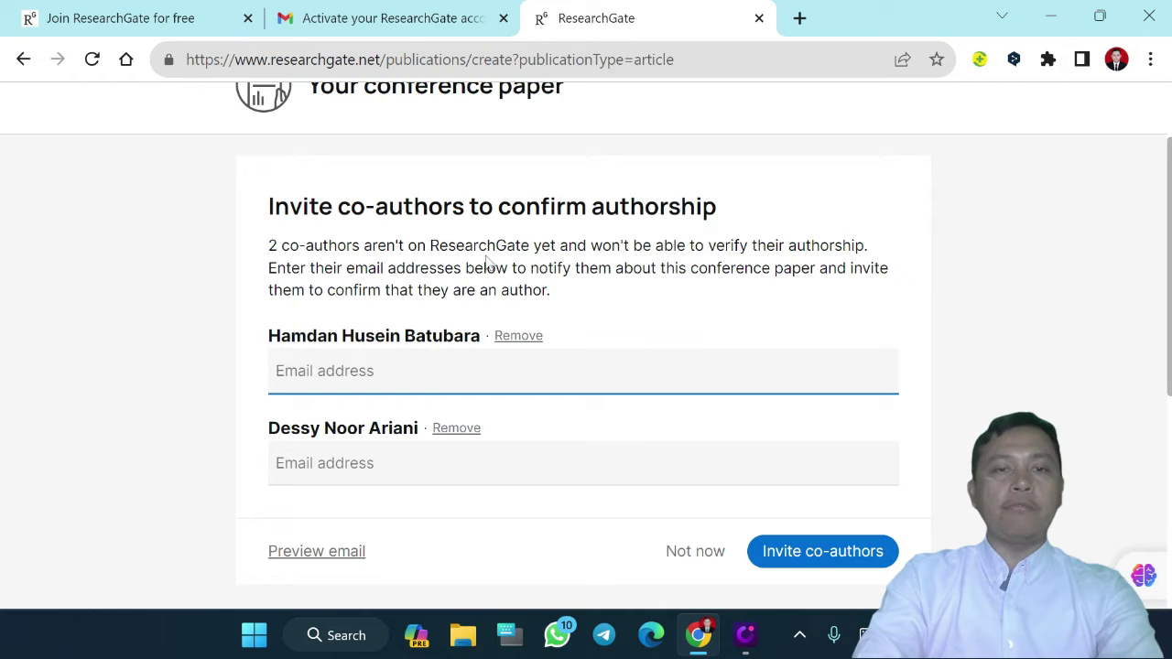
pyautogui.scroll(-1, 641, 393)
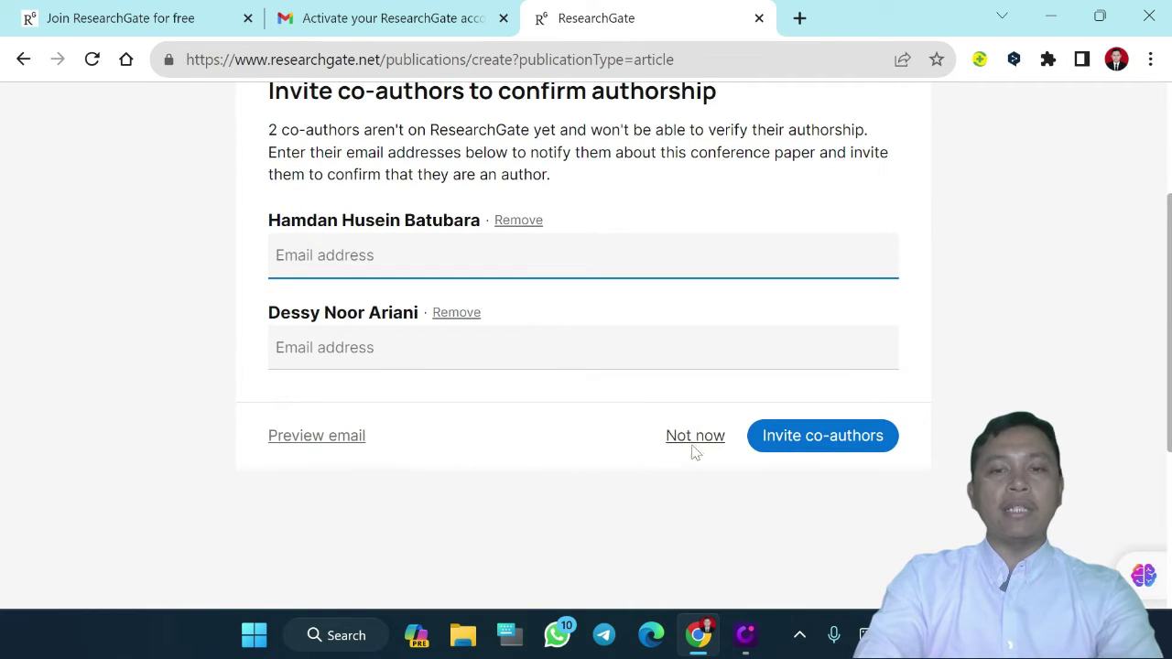
pyautogui.click(700, 446)
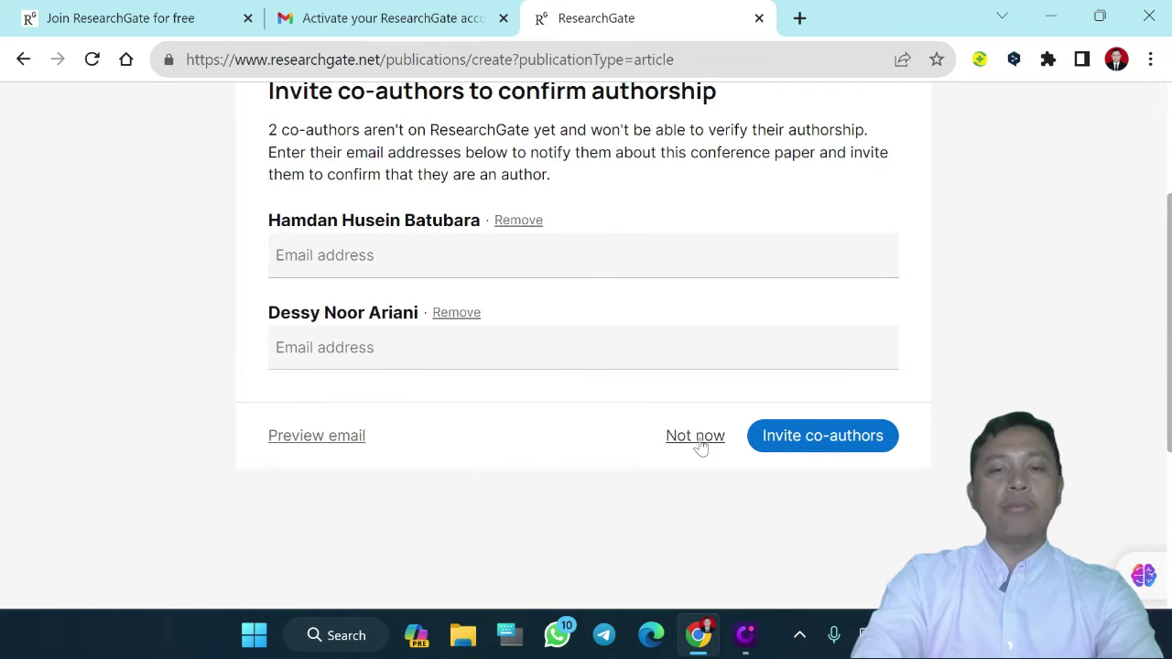
pyautogui.click(700, 446)
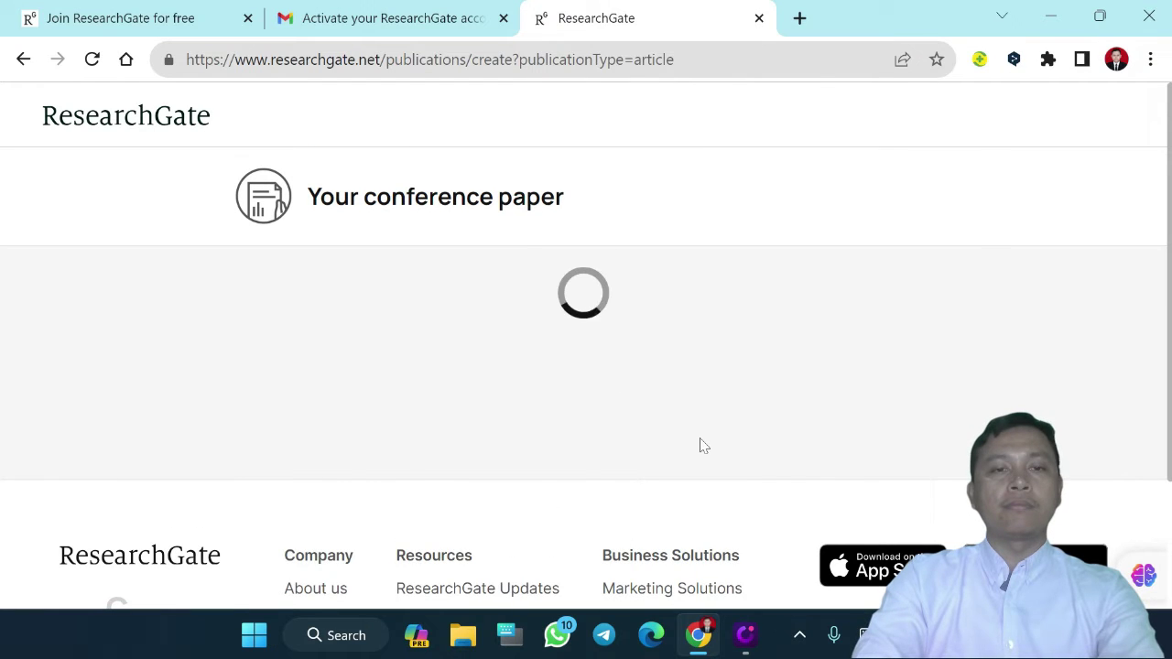
pyautogui.scroll(-2, 366, 285)
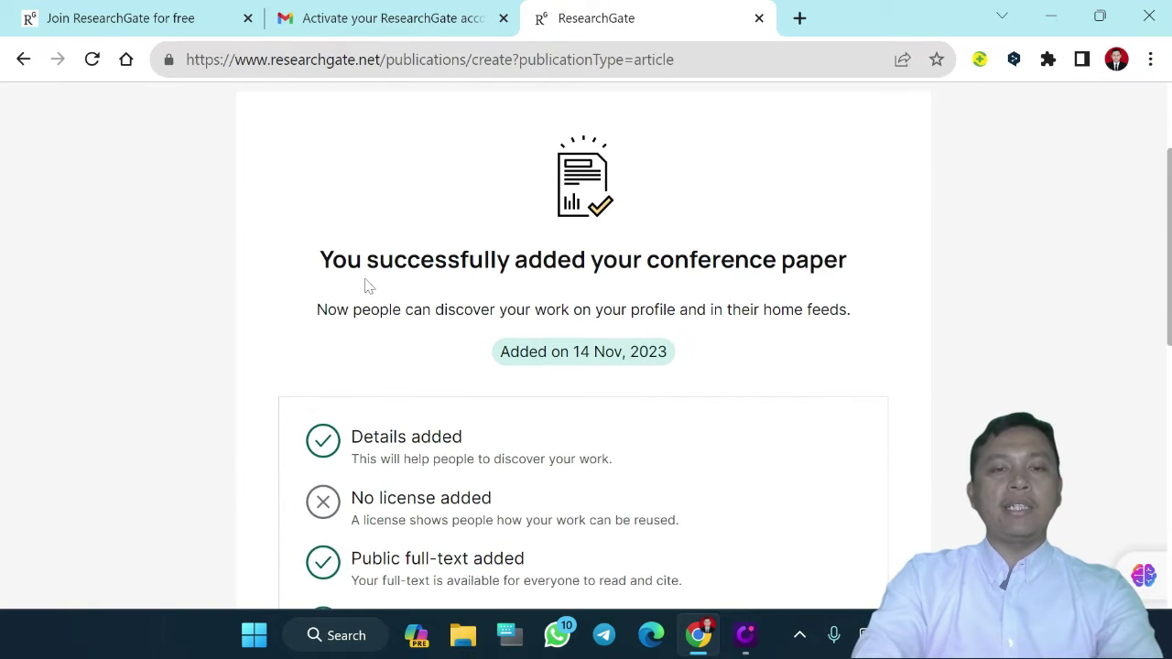
pyautogui.scroll(-1, 592, 289)
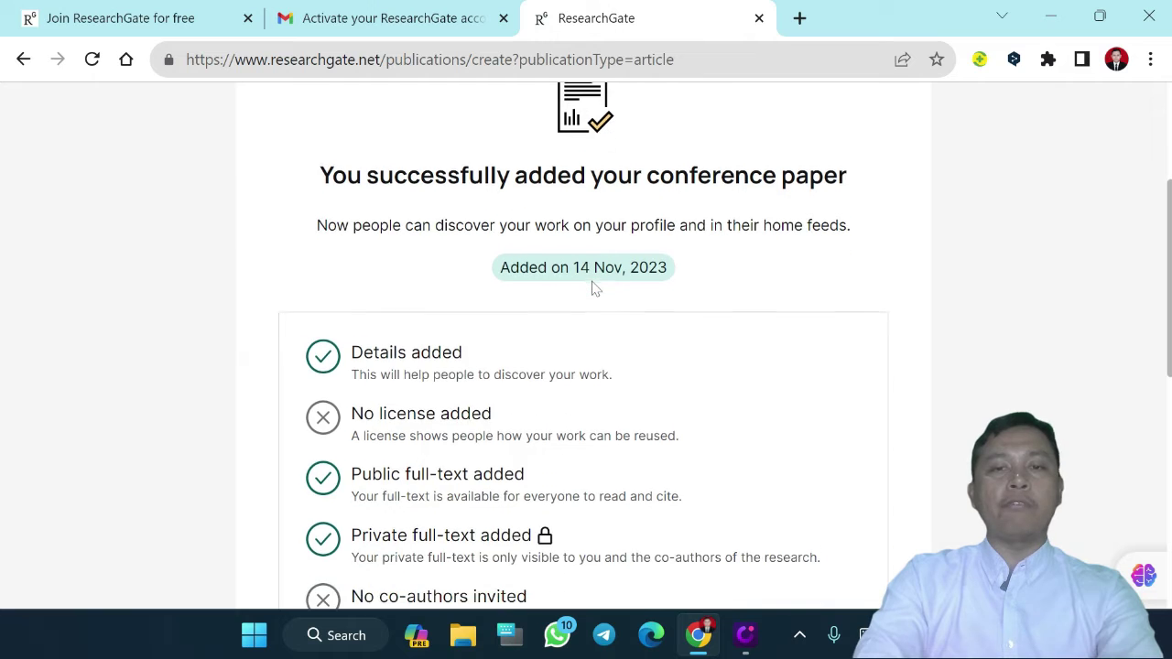
pyautogui.scroll(-2, 592, 288)
pyautogui.scroll(-2, 595, 302)
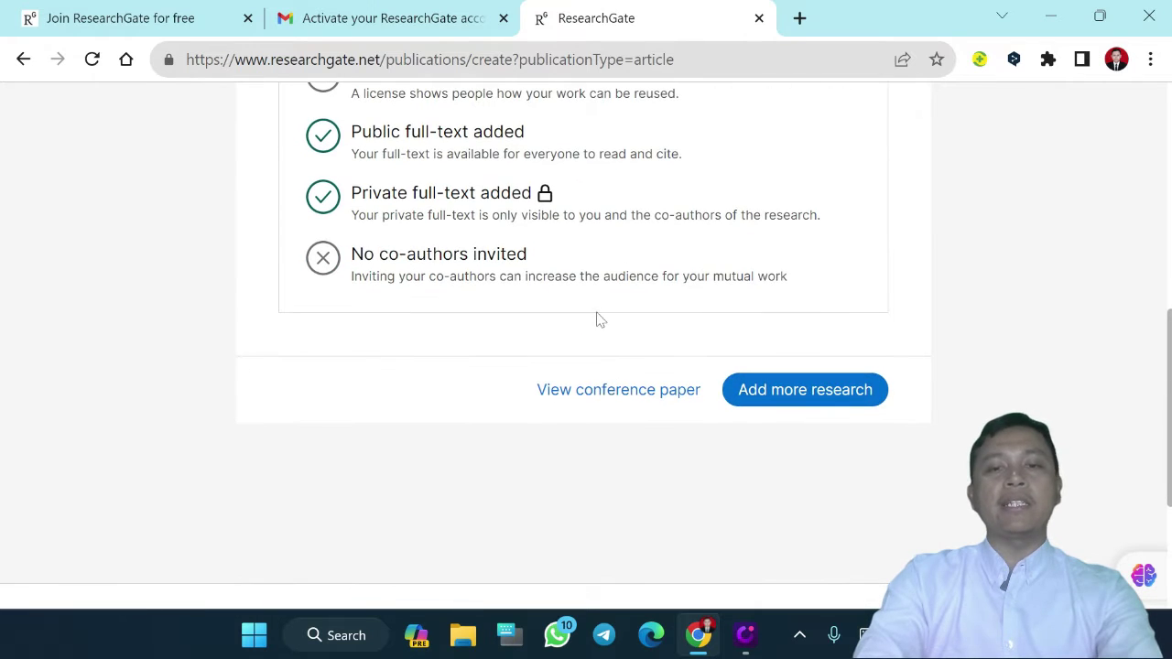
# Open the new conference paper's publication page showing ISEHT 2022 and Semarang
pyautogui.click(616, 402)
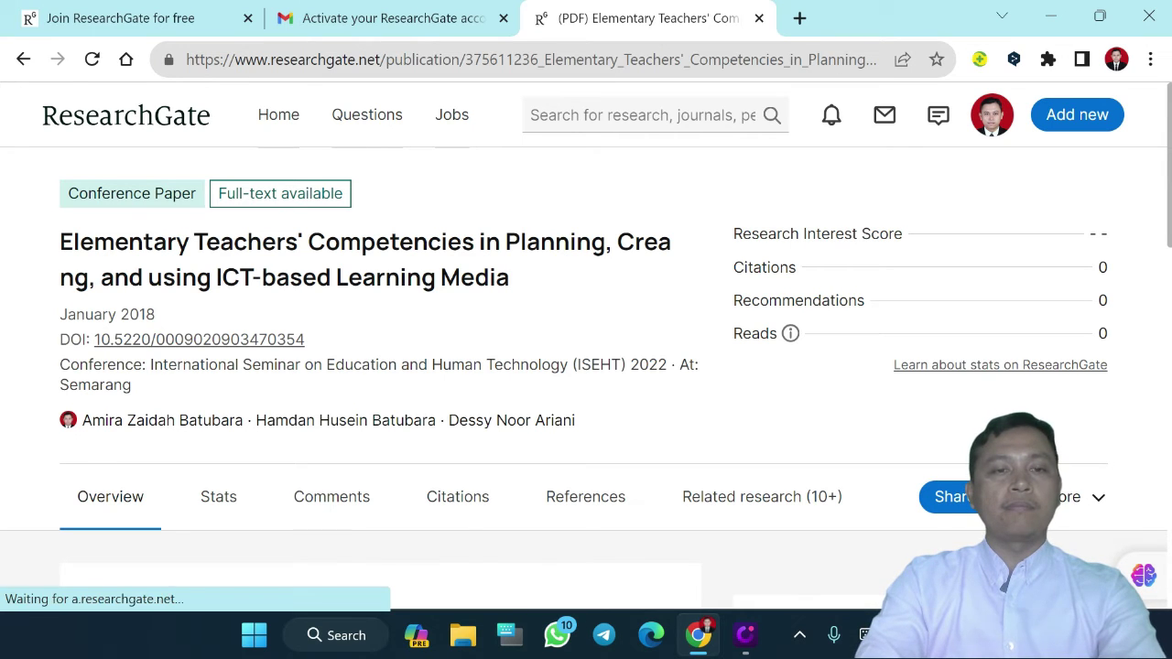
pyautogui.scroll(-2, 504, 298)
pyautogui.scroll(1, 643, 400)
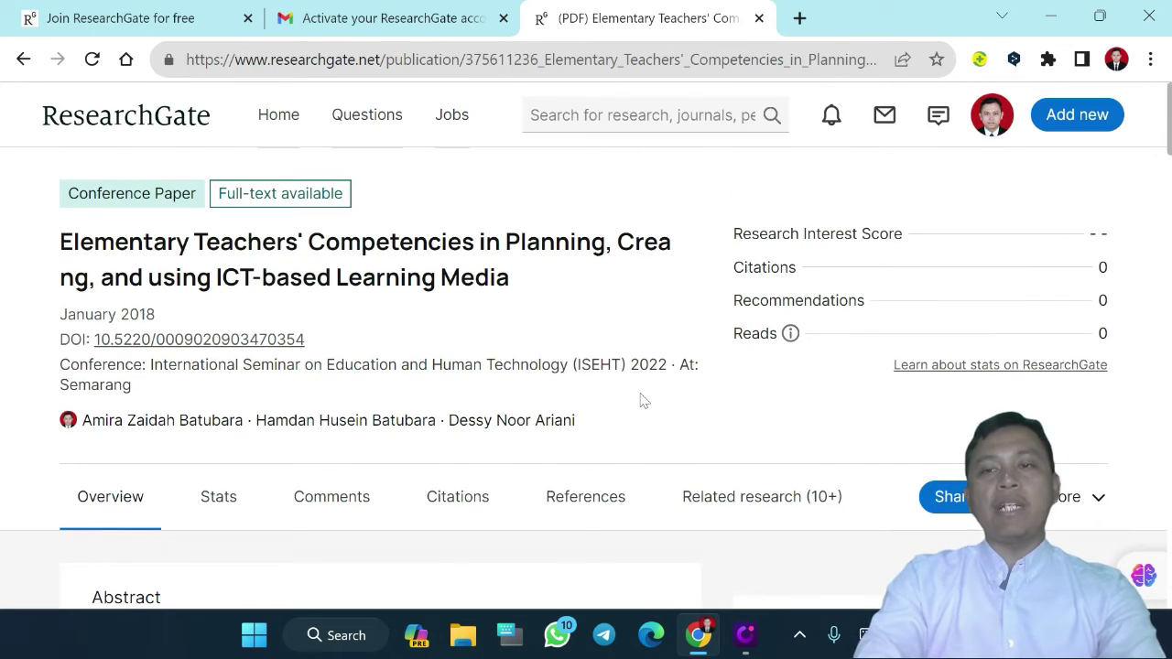
# Open and close the Add new research panel twice
pyautogui.click(1062, 121)
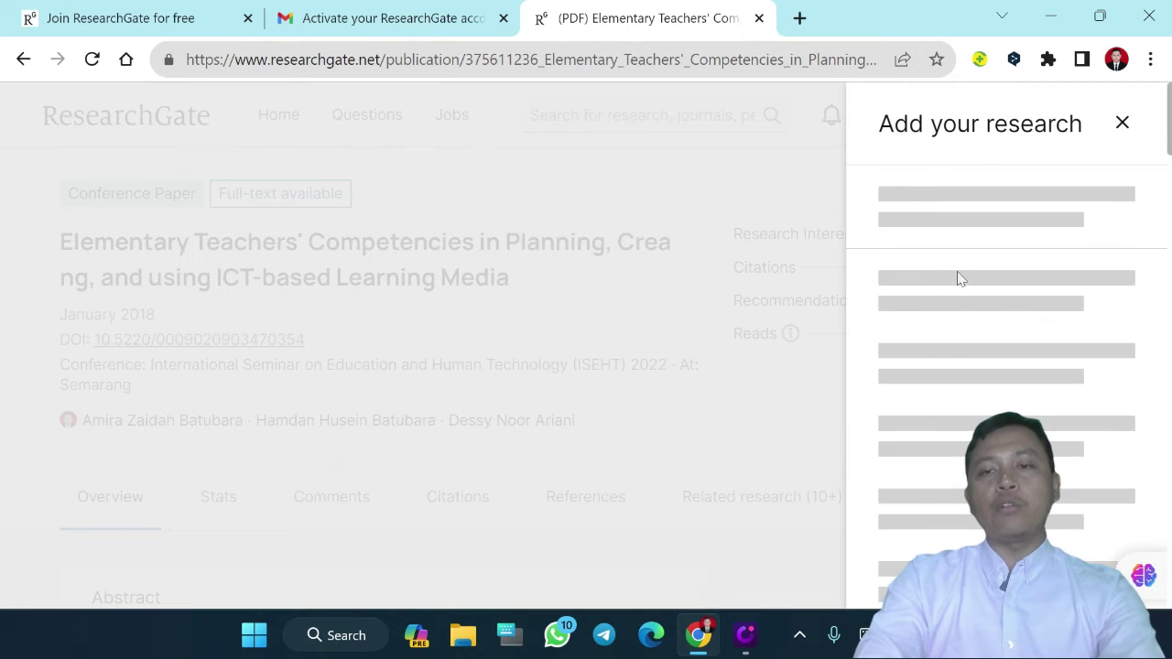
pyautogui.click(1121, 125)
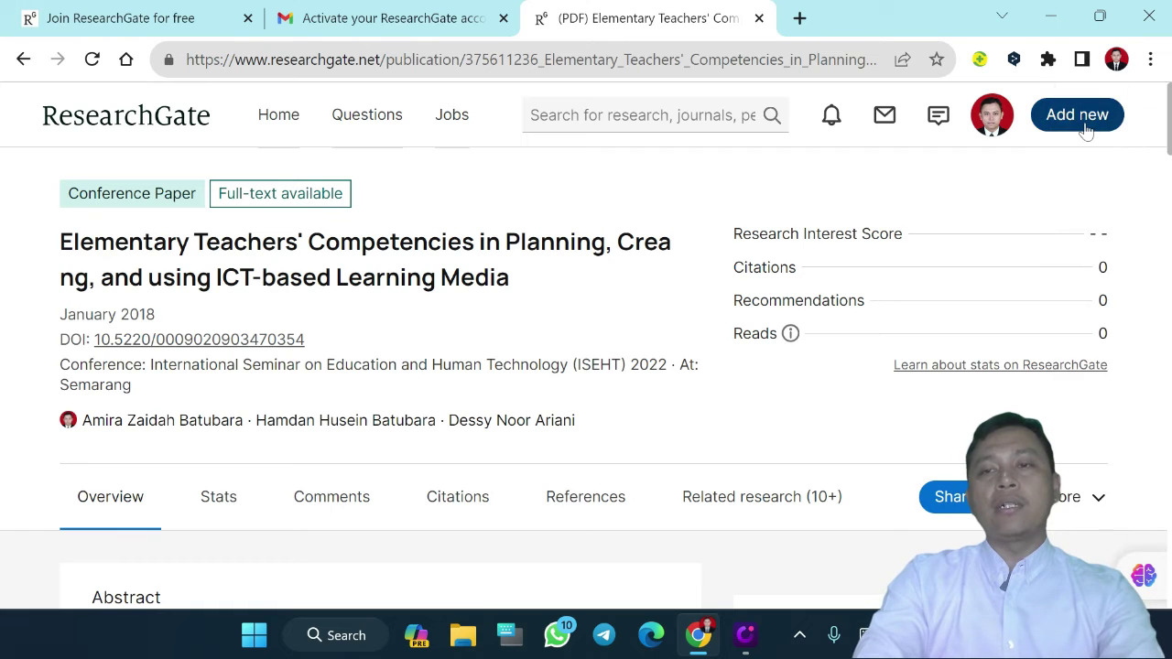
pyautogui.click(1080, 117)
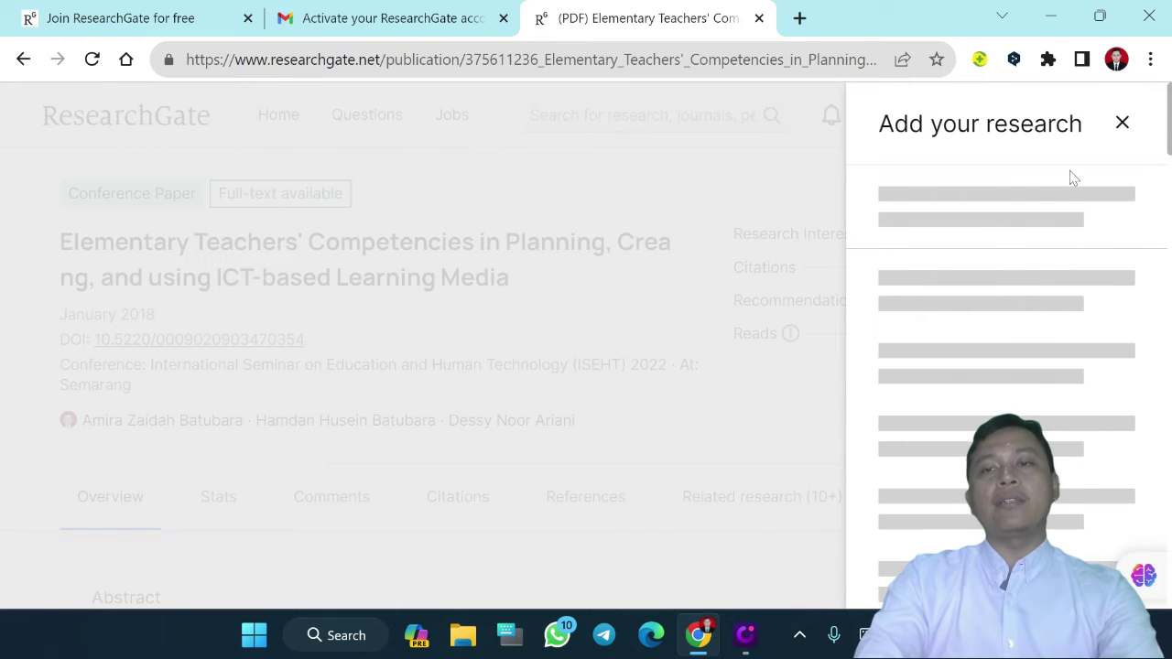
pyautogui.click(1122, 124)
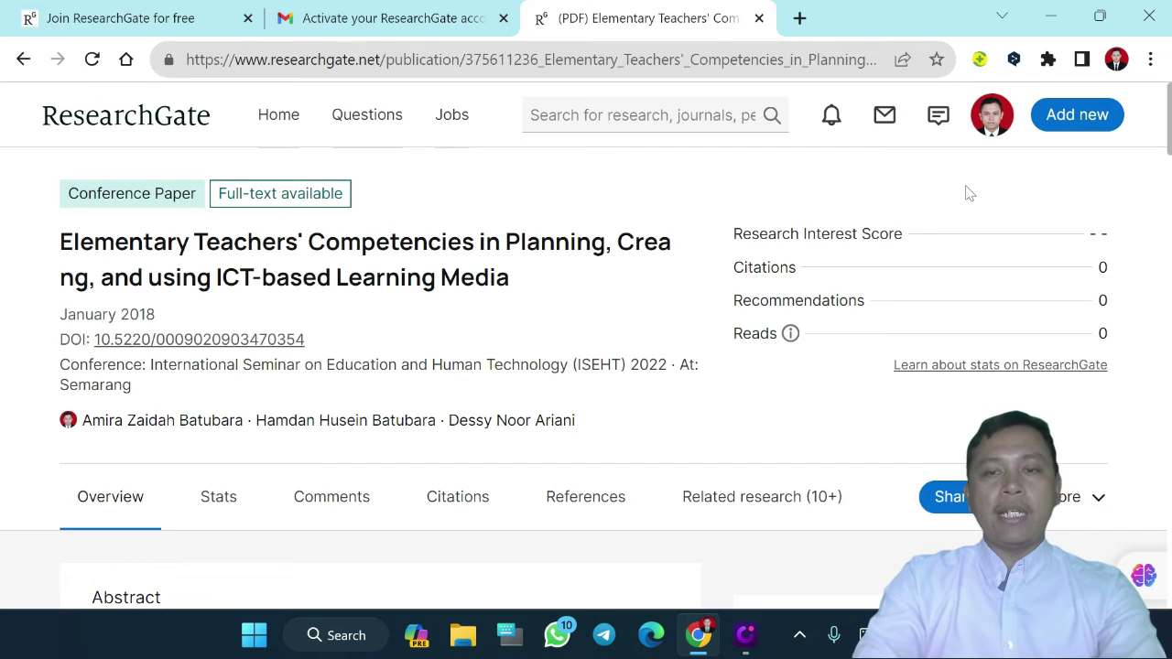
pyautogui.scroll(-3, 969, 193)
pyautogui.scroll(4, 969, 193)
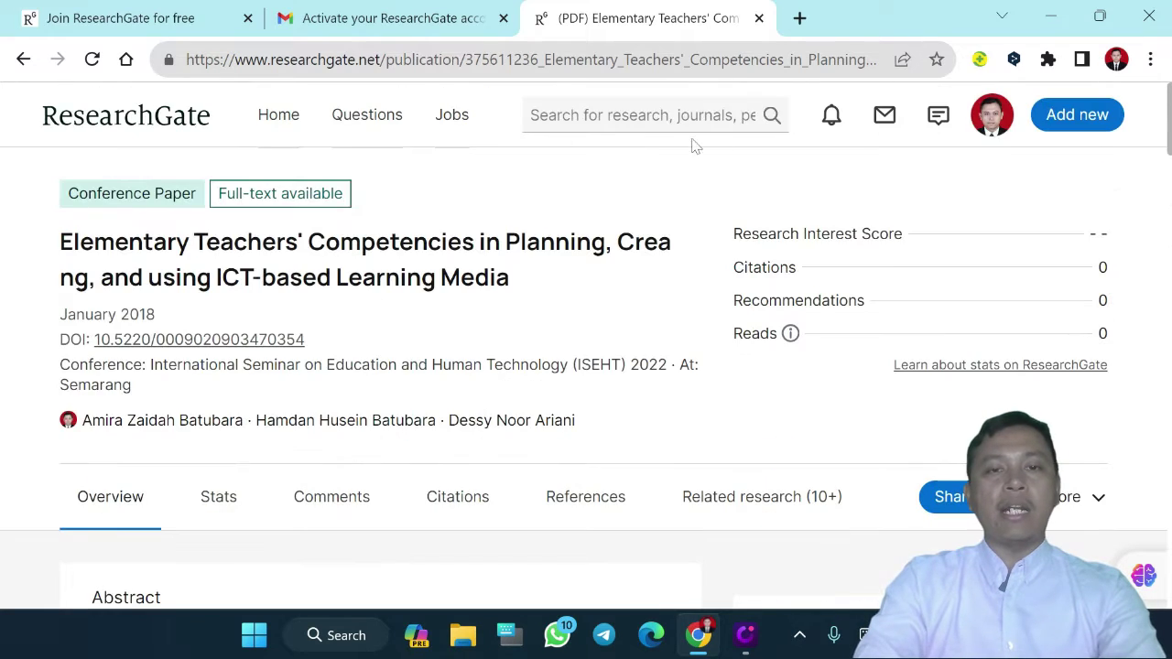
pyautogui.click(641, 114)
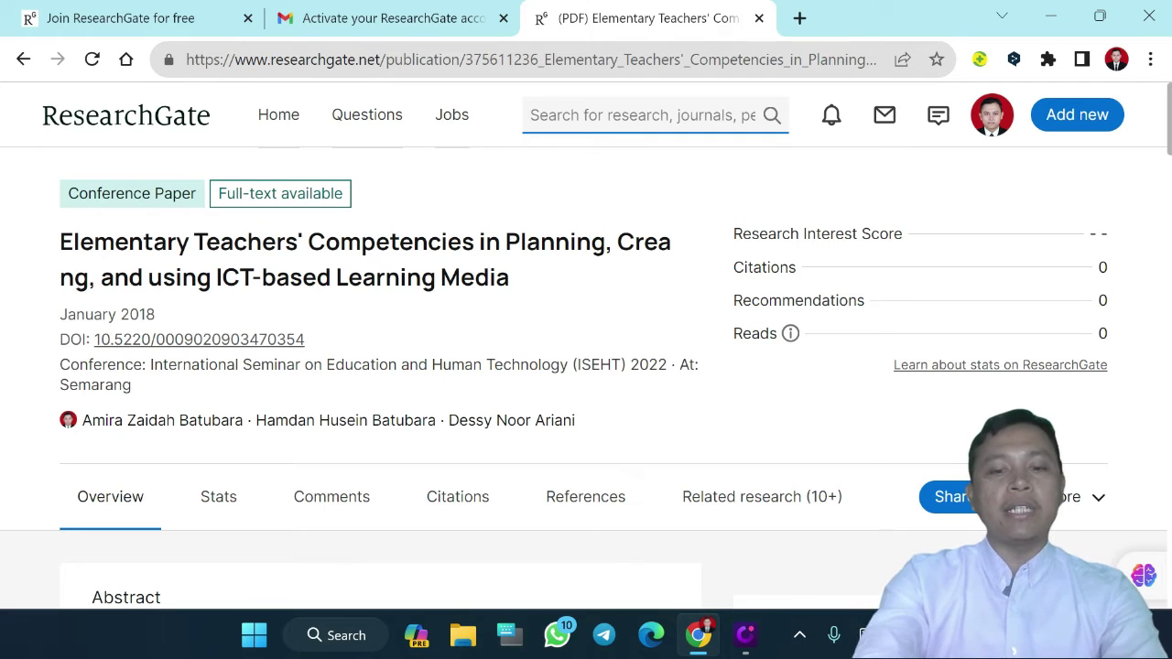
pyautogui.write('Video pembelajaran')
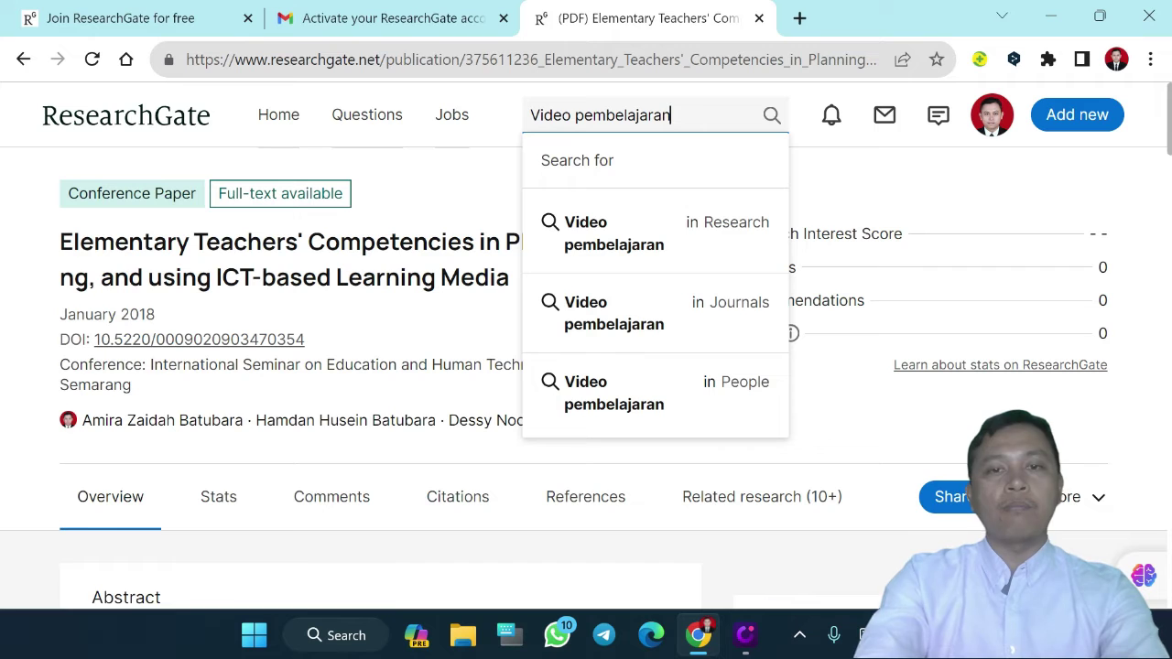
pyautogui.press('Return')
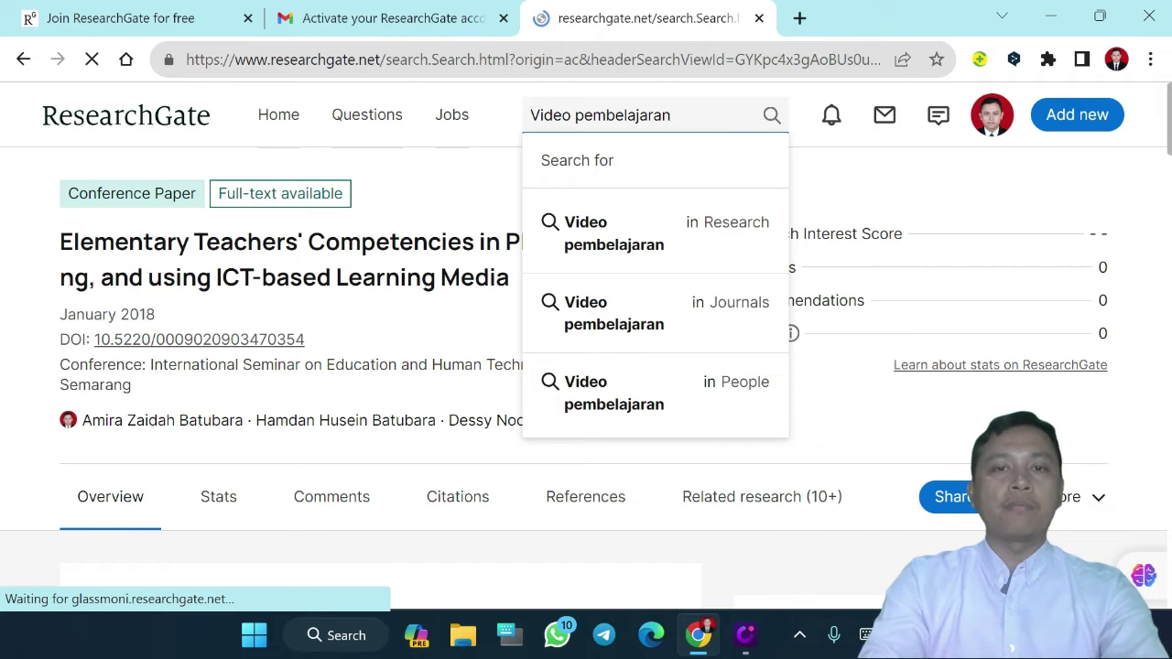
pyautogui.scroll(-5, 434, 359)
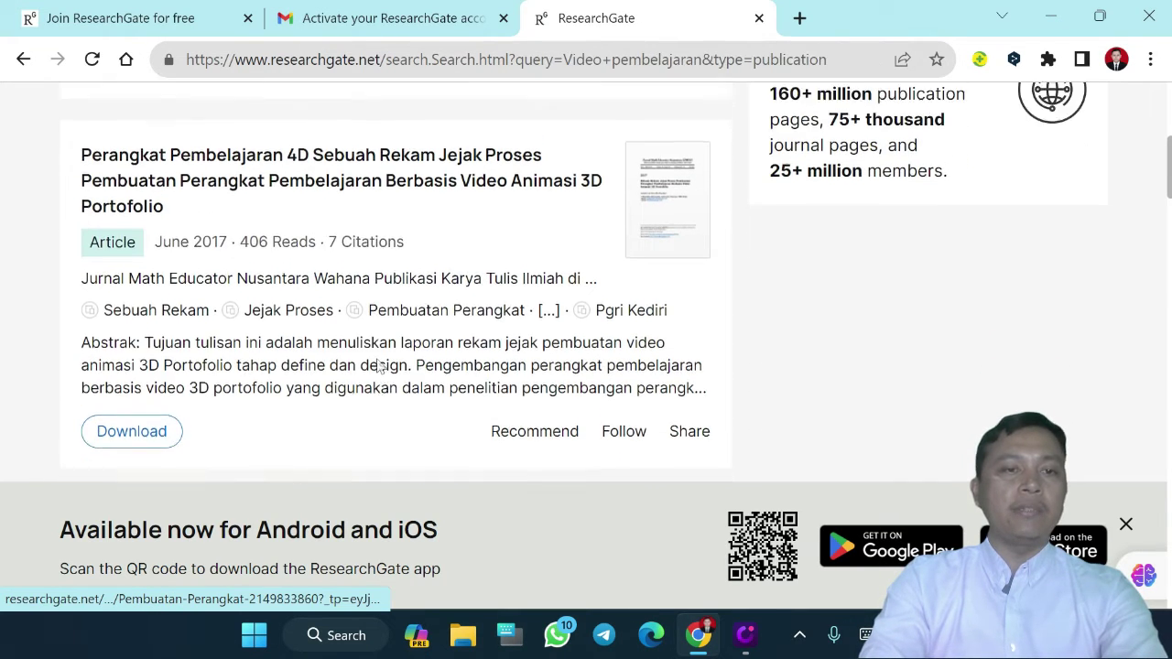
pyautogui.scroll(-2, 380, 366)
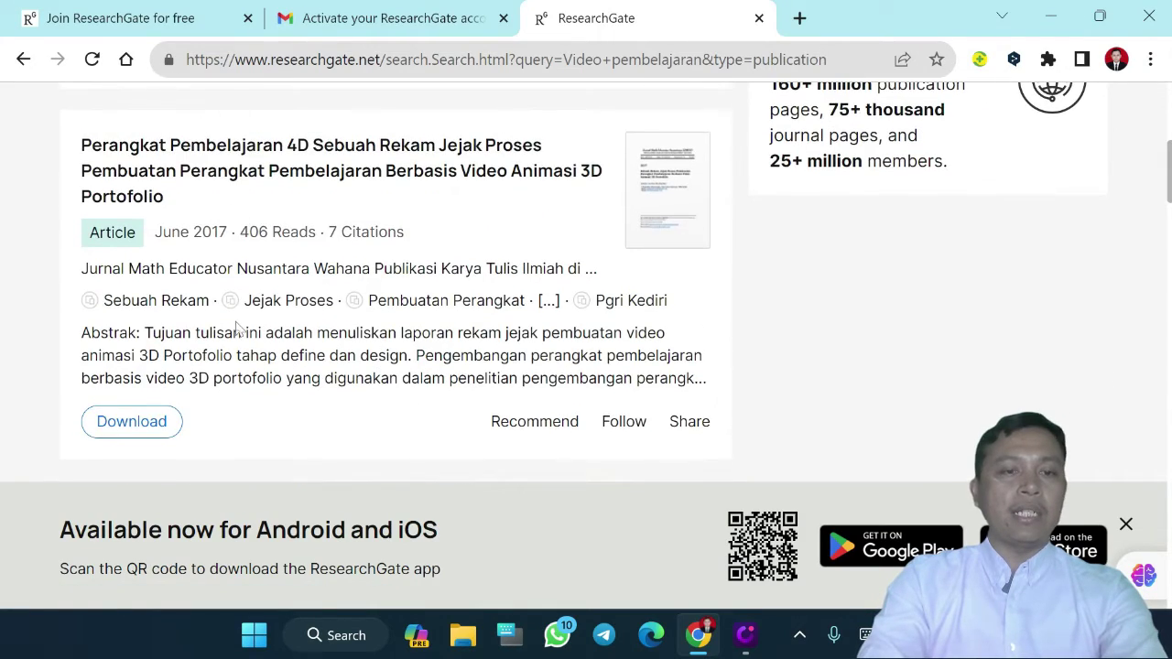
pyautogui.scroll(-1, 237, 332)
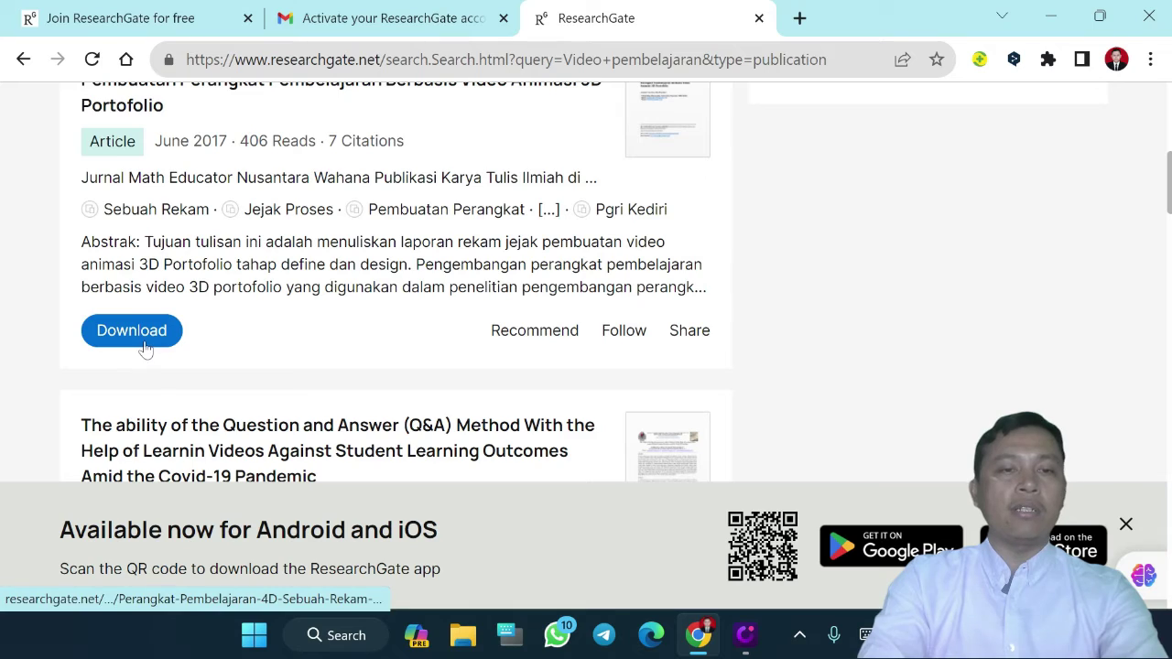
pyautogui.scroll(-2, 144, 348)
pyautogui.scroll(-3, 143, 348)
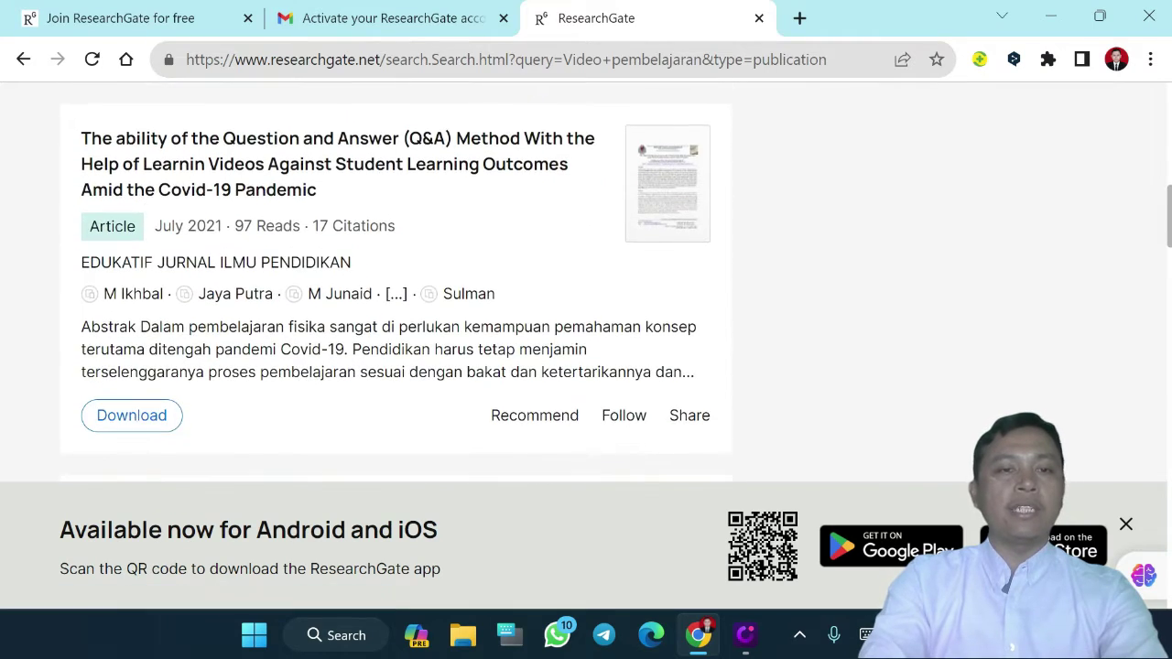
pyautogui.scroll(-3, 131, 286)
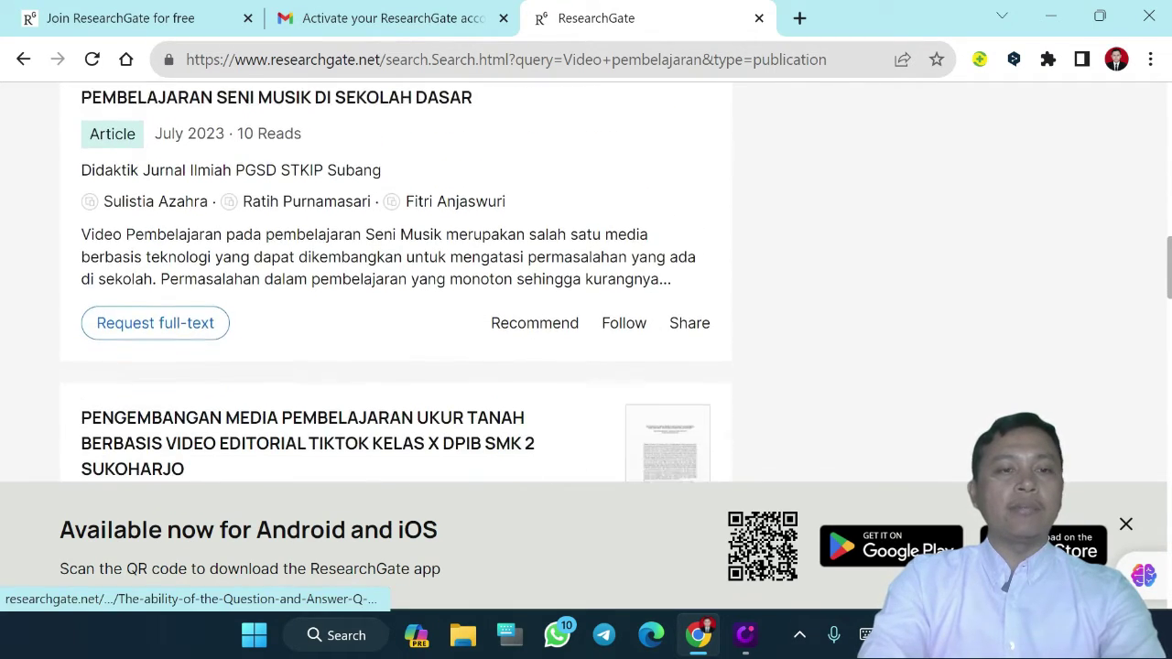
pyautogui.scroll(1, 159, 416)
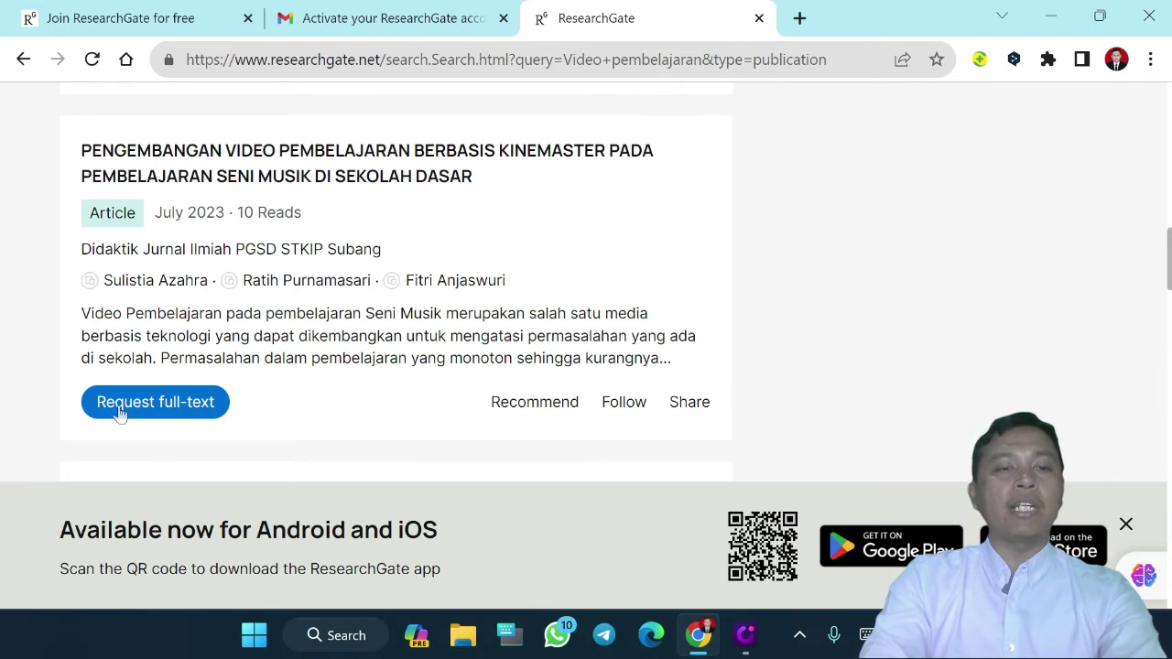
# Request the Kinemaster music-teaching article's full text, sending the prefilled message to its authors
pyautogui.click(140, 415)
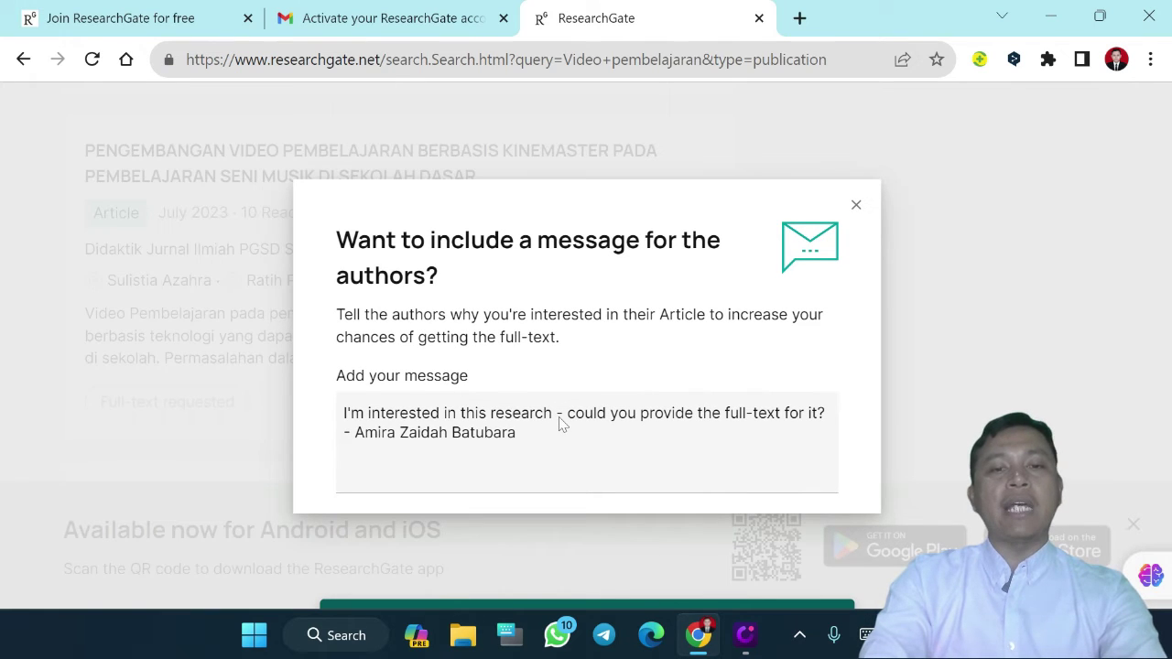
pyautogui.click(561, 423)
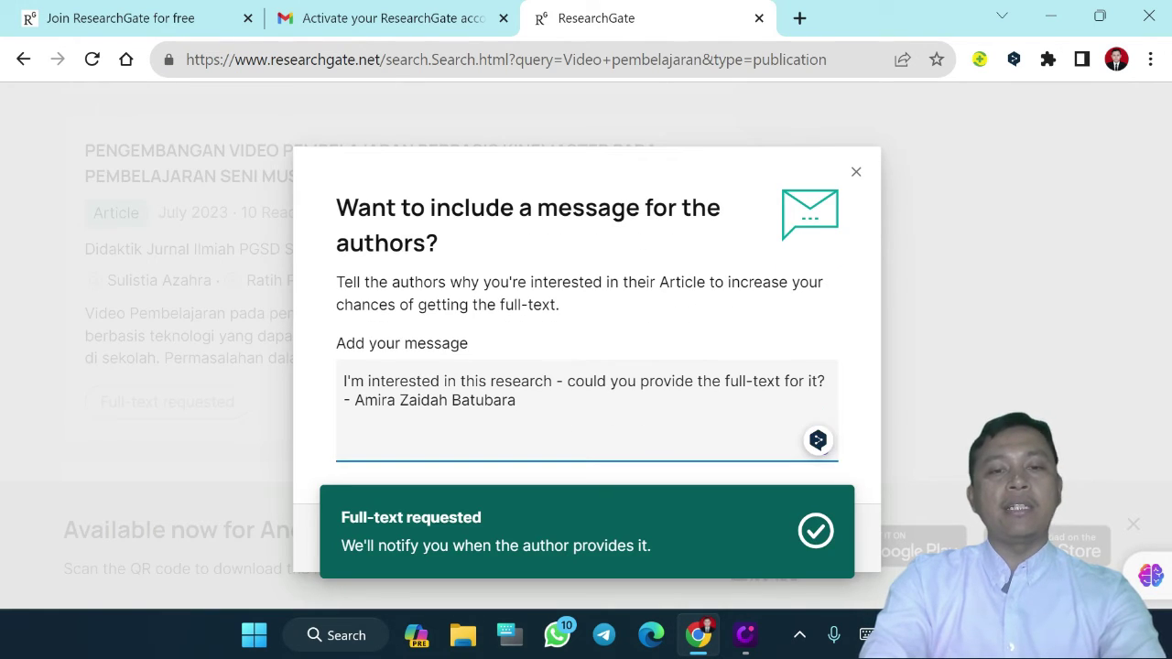
pyautogui.moveTo(516, 401); pyautogui.dragTo(331, 374)
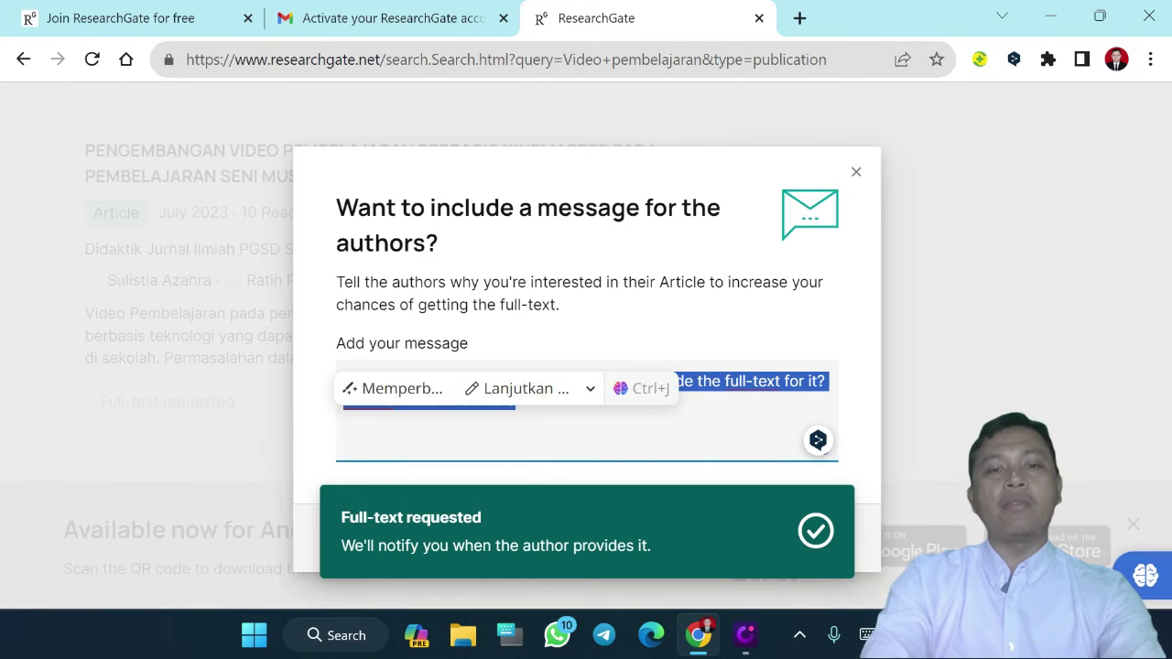
pyautogui.click(518, 403)
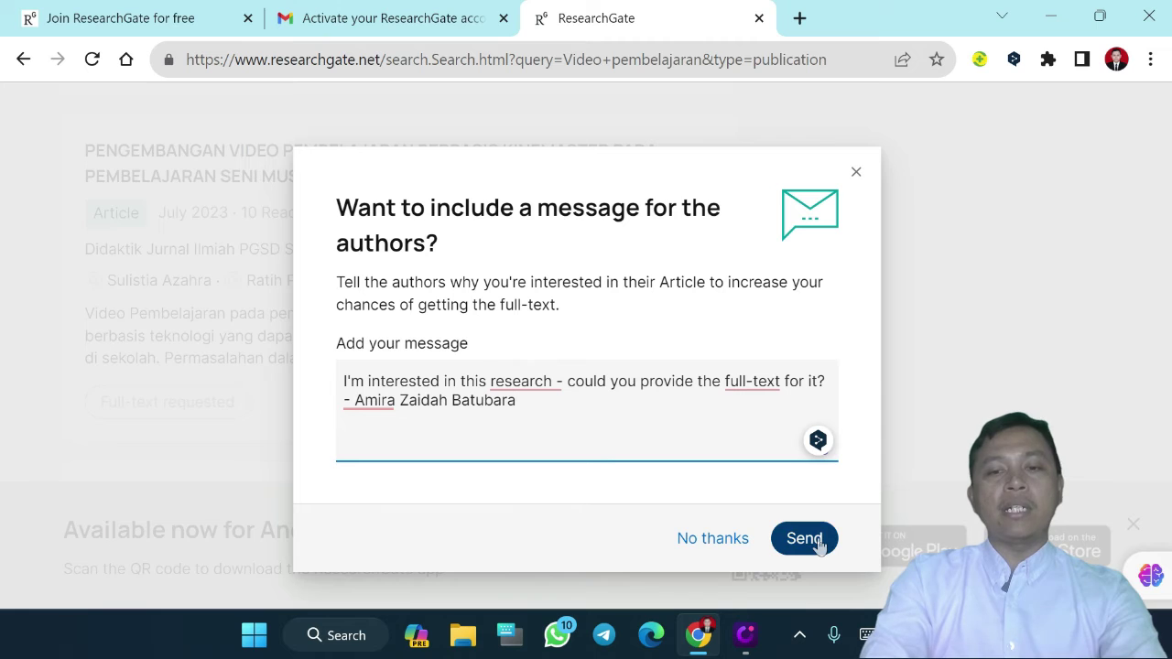
pyautogui.click(800, 538)
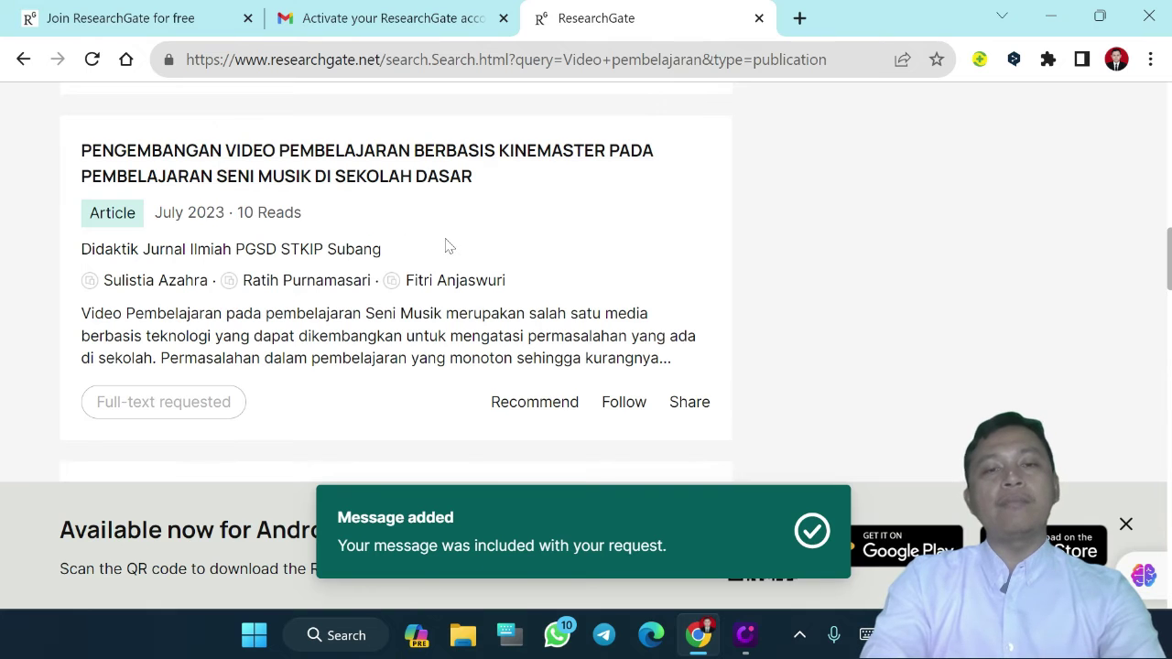
pyautogui.scroll(1, 448, 245)
pyautogui.scroll(15, 446, 245)
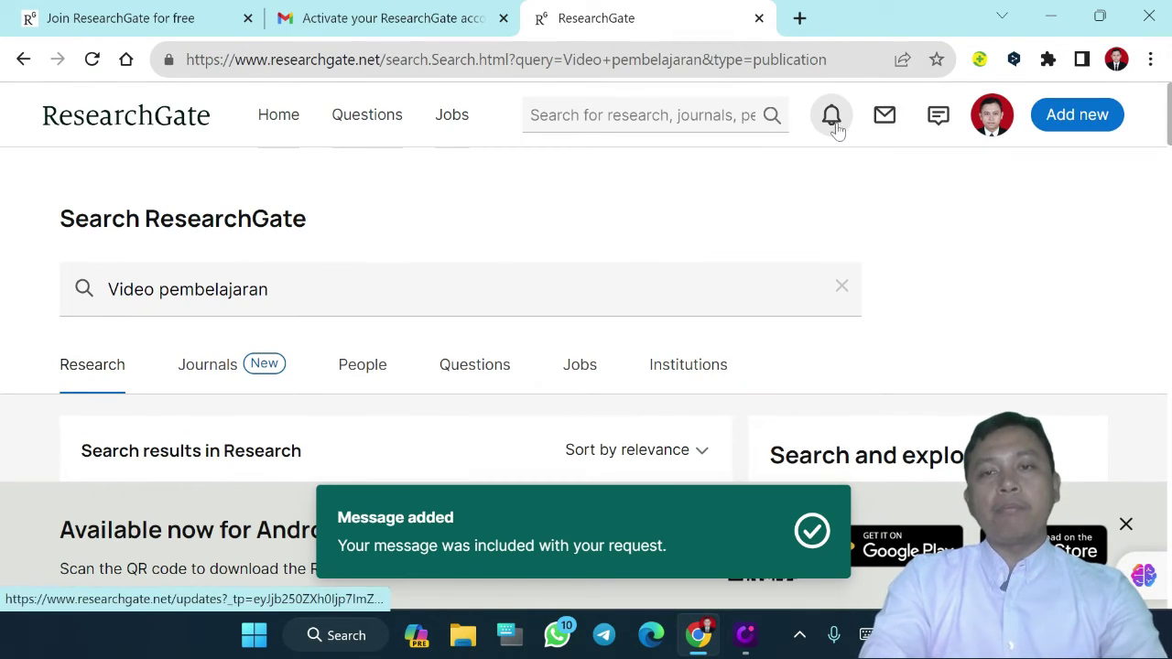
pyautogui.click(884, 124)
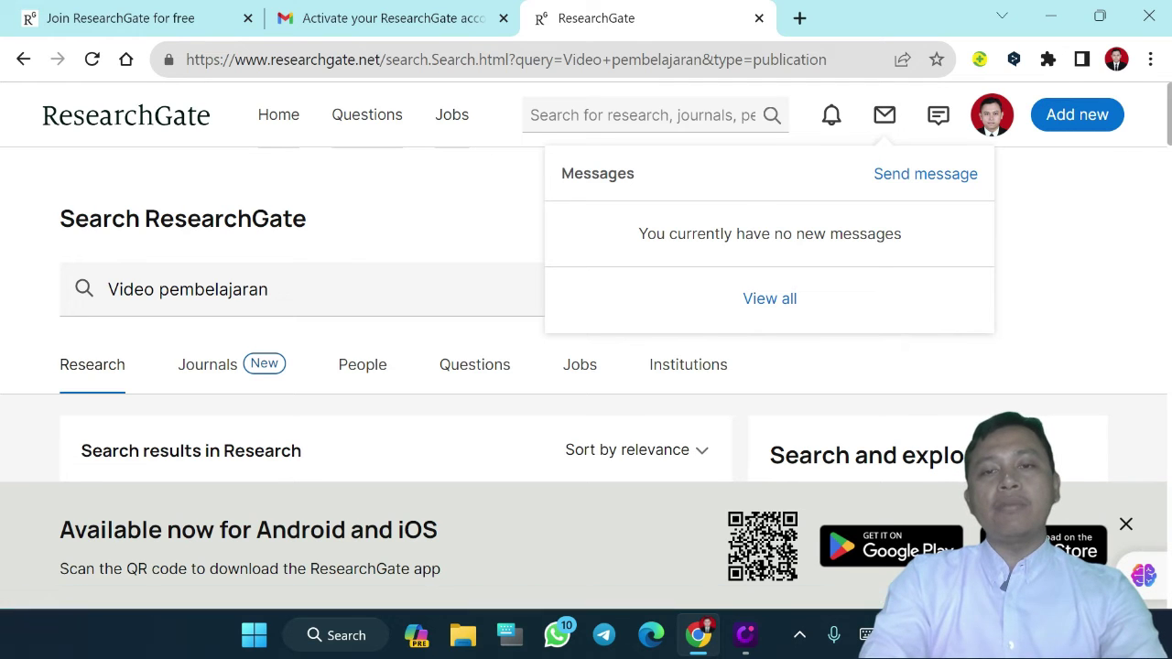
pyautogui.scroll(-4, 432, 331)
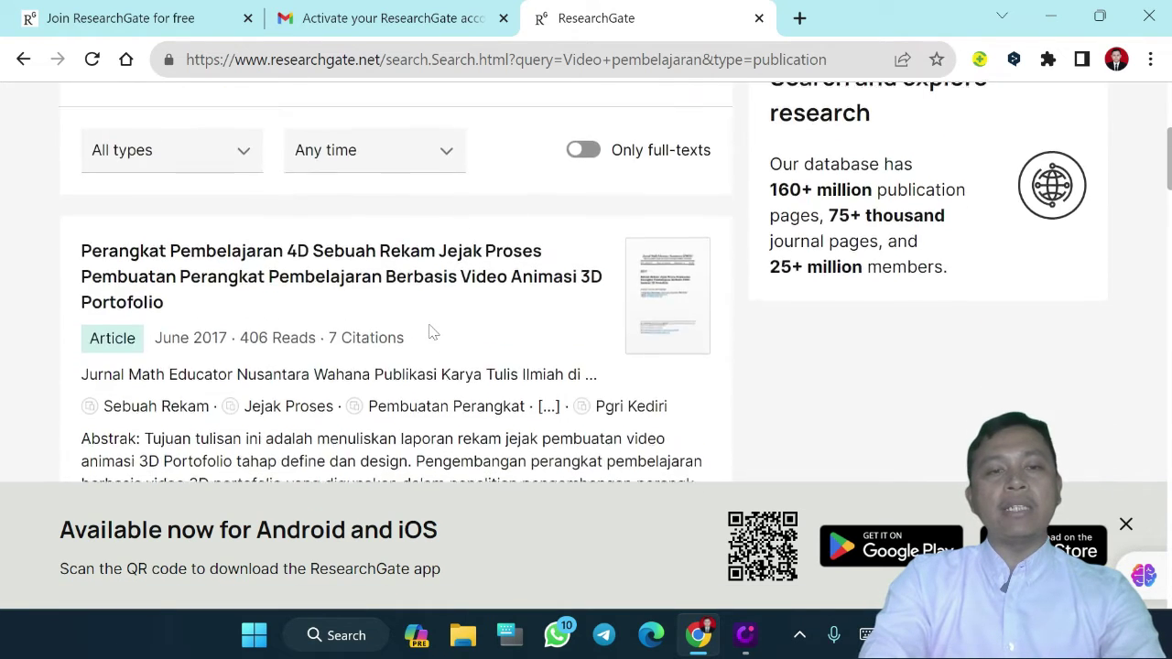
pyautogui.scroll(-2, 432, 331)
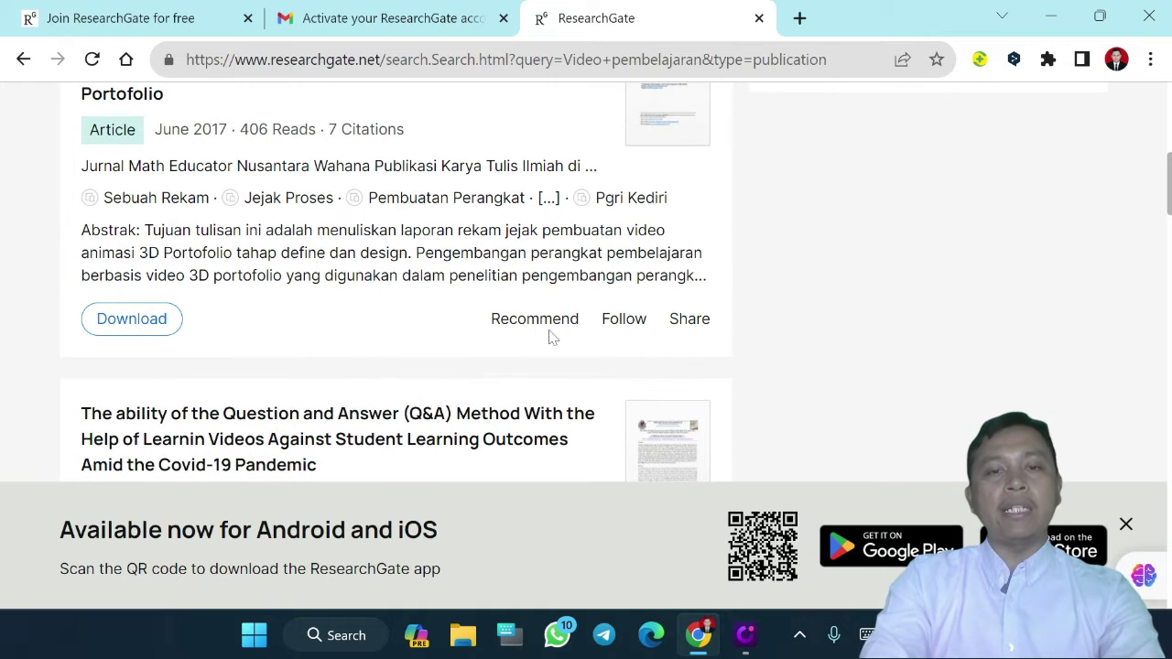
pyautogui.scroll(1, 412, 313)
pyautogui.scroll(-2, 412, 313)
pyautogui.scroll(-3, 412, 313)
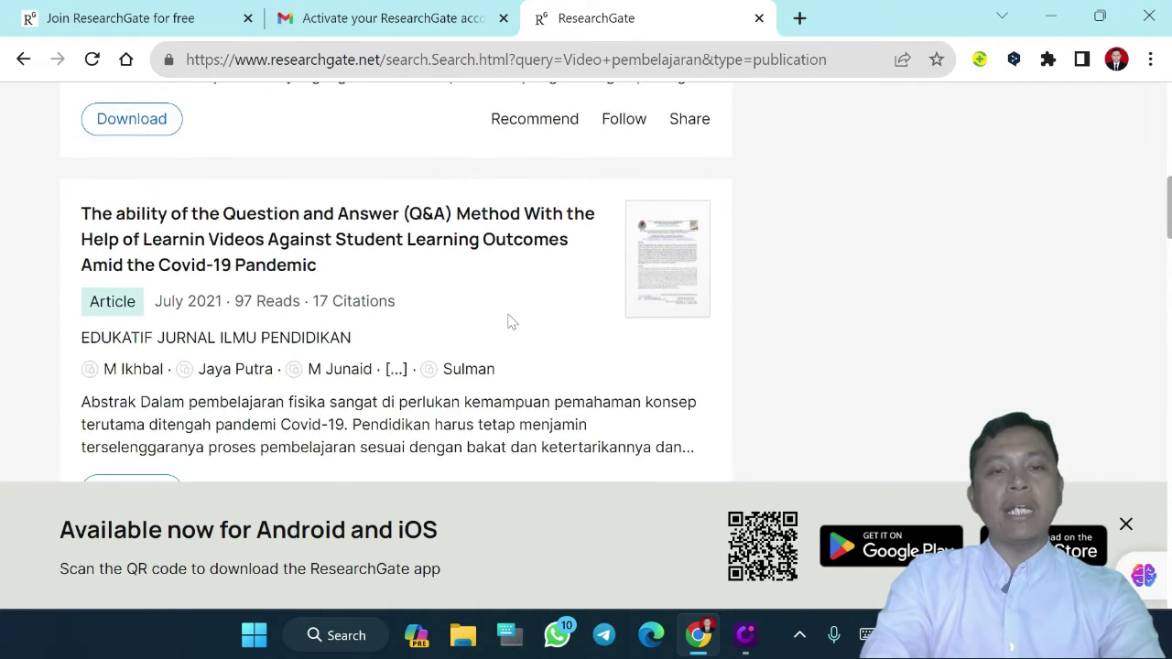
pyautogui.scroll(2, 510, 320)
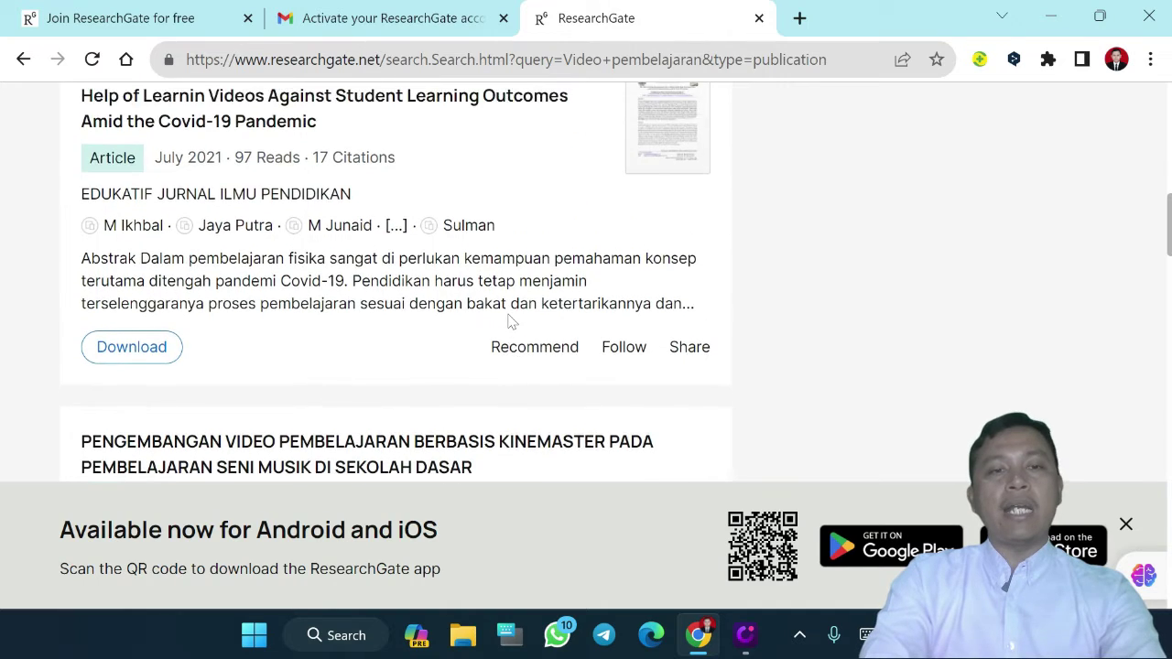
pyautogui.scroll(1, 531, 324)
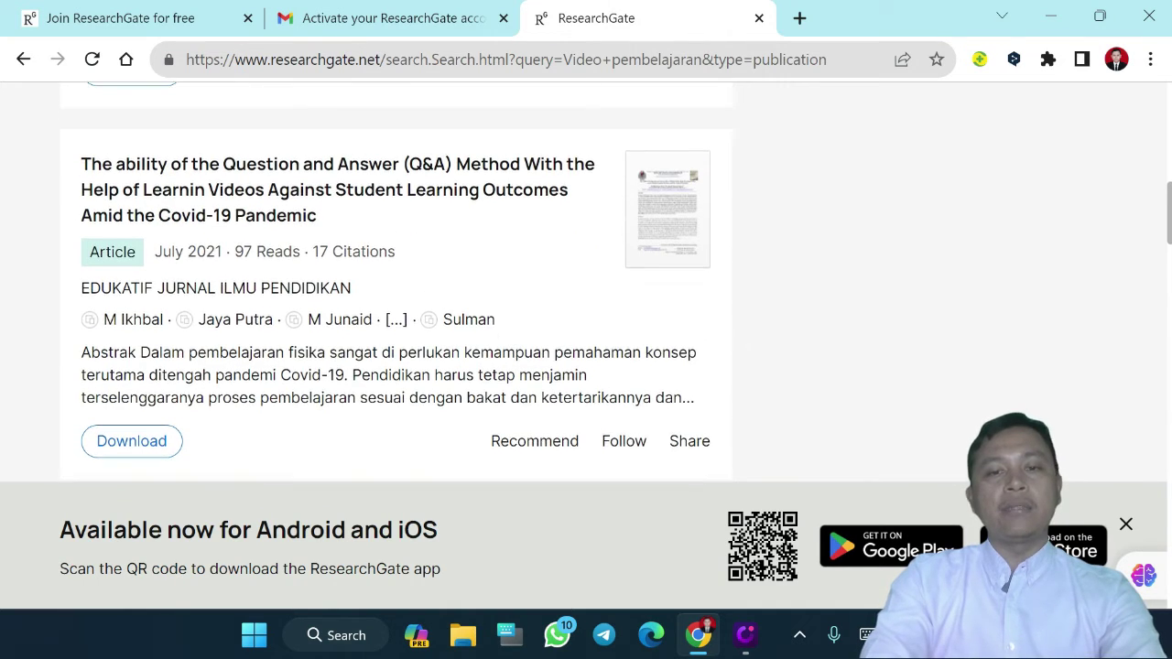
pyautogui.rightClick(408, 175)
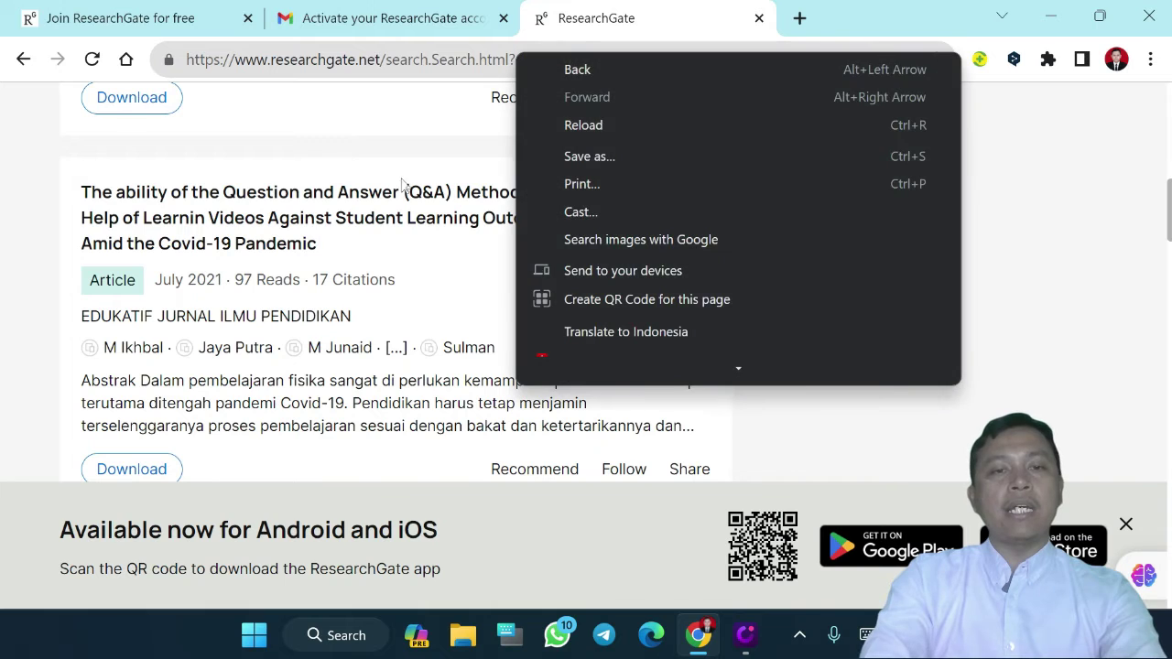
# Open the Q&A Method article's page, view its Comments, then its Citations (17)
pyautogui.click(365, 213)
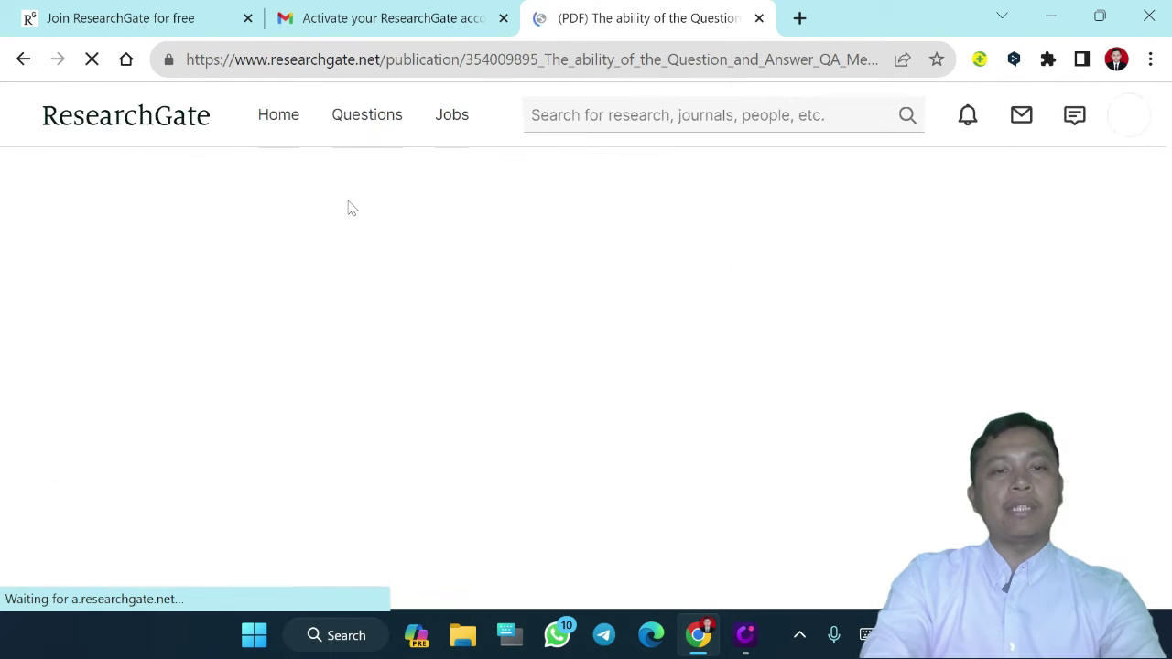
pyautogui.scroll(-3, 645, 367)
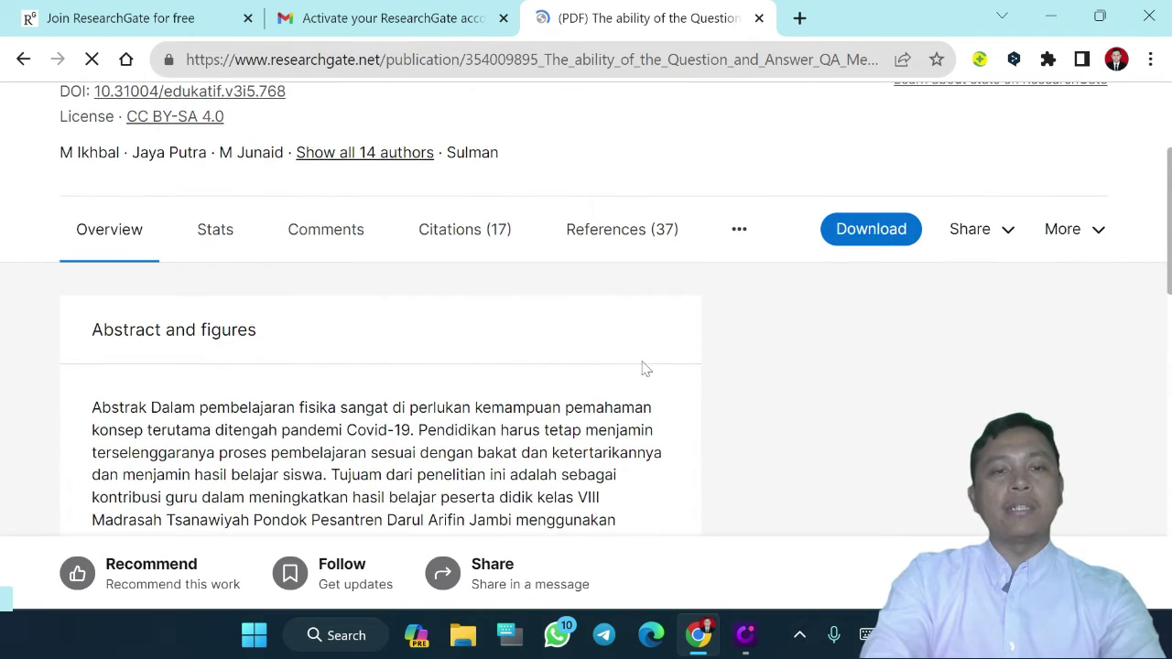
pyautogui.click(306, 241)
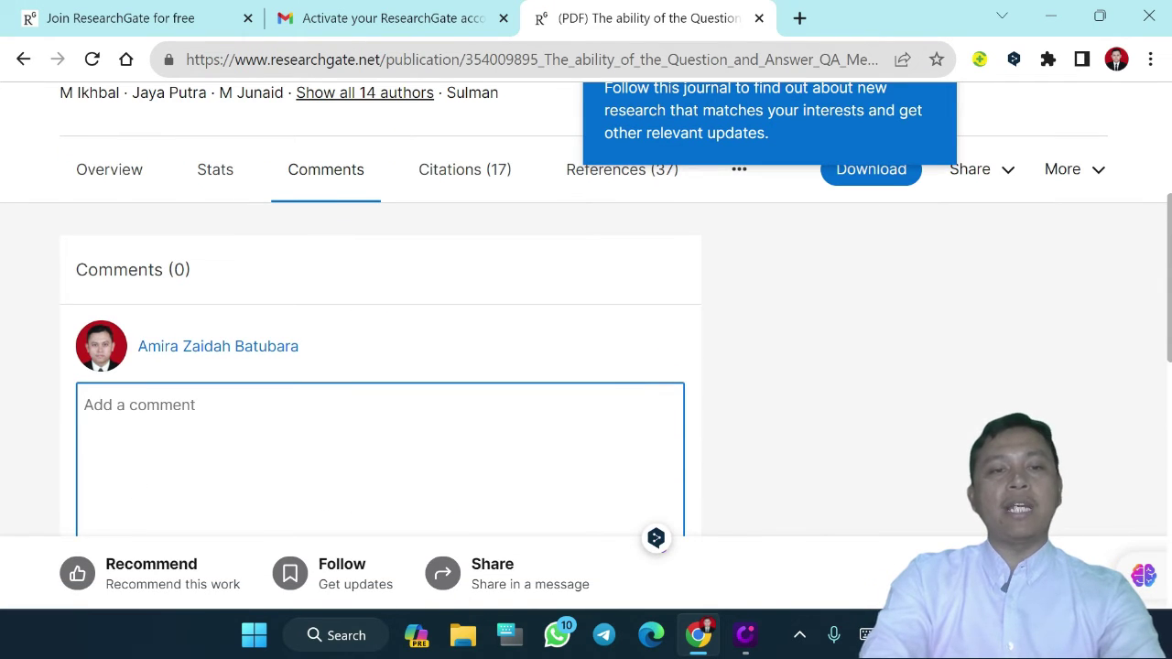
pyautogui.click(465, 177)
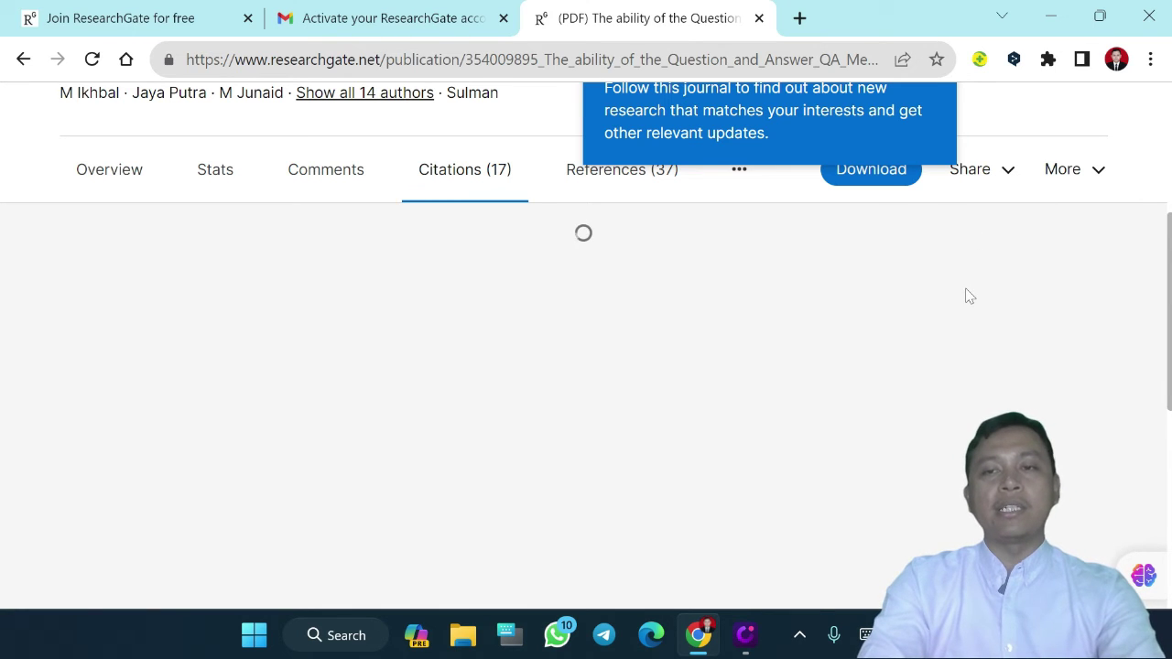
# Dismiss the follow-journals prompt and scroll through the article's citations section
pyautogui.scroll(2, 970, 296)
pyautogui.click(939, 225)
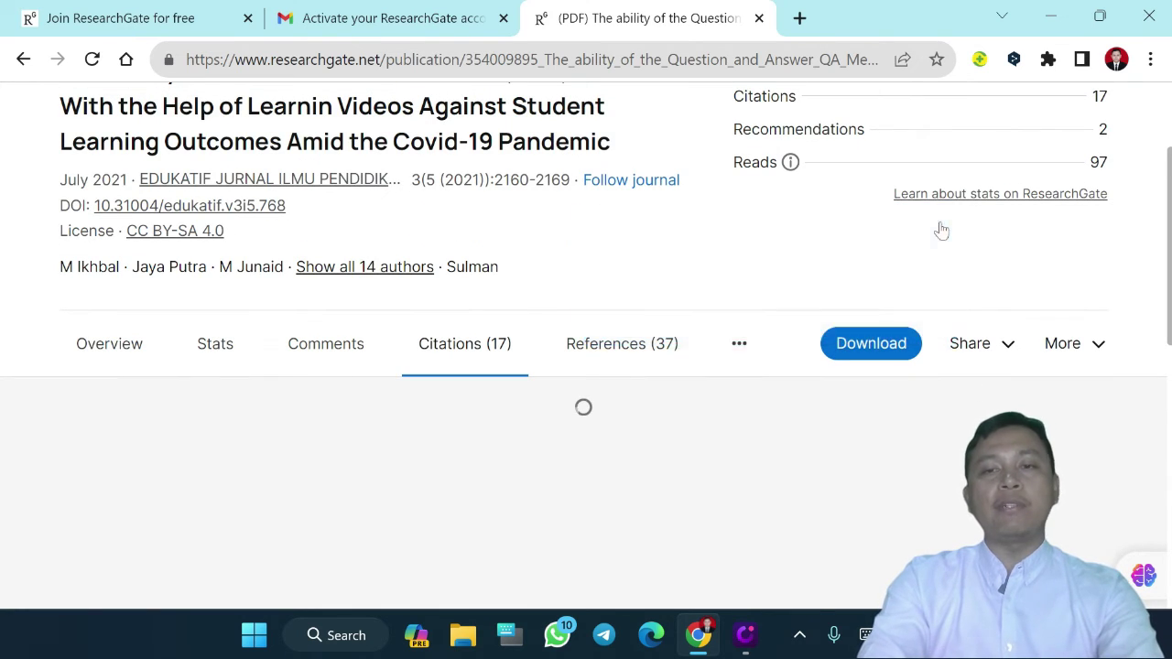
pyautogui.scroll(2, 941, 231)
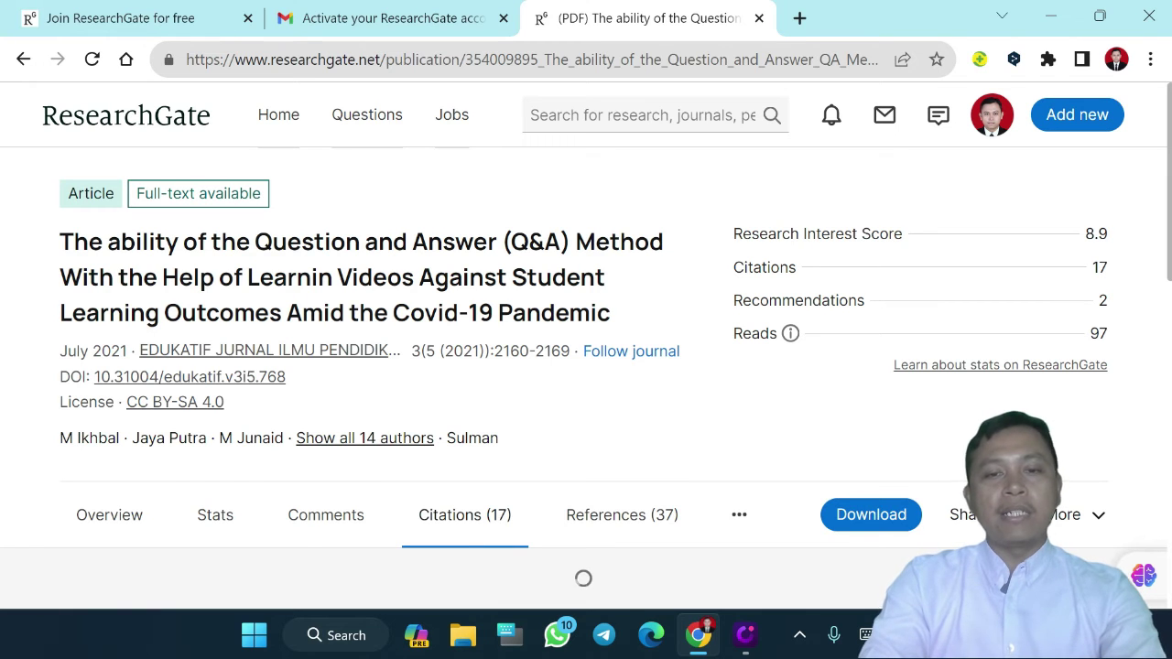
pyautogui.scroll(-3, 741, 405)
pyautogui.scroll(3, 742, 405)
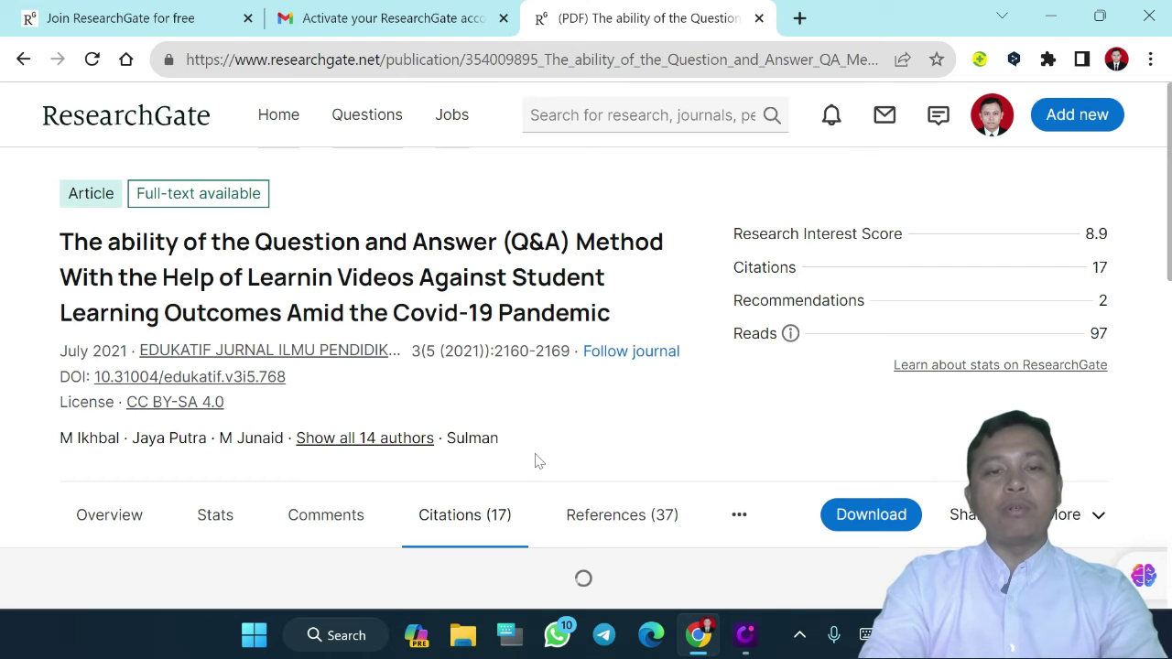
pyautogui.scroll(-1, 538, 461)
pyautogui.scroll(1, 538, 460)
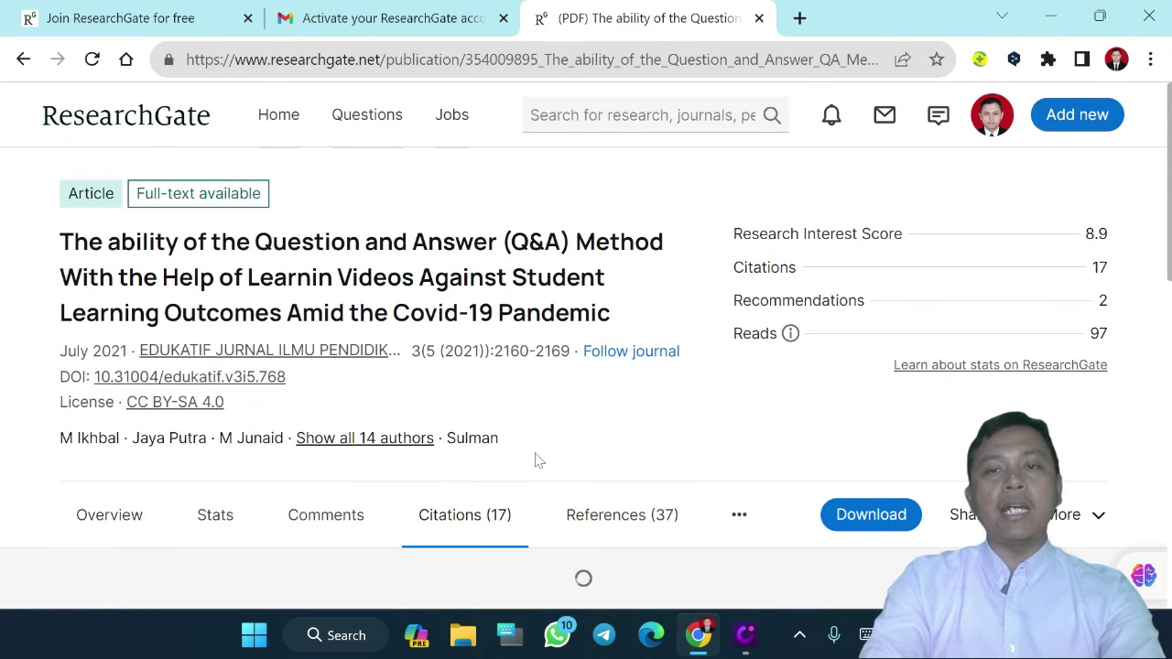
pyautogui.scroll(-1, 538, 460)
pyautogui.scroll(1, 538, 460)
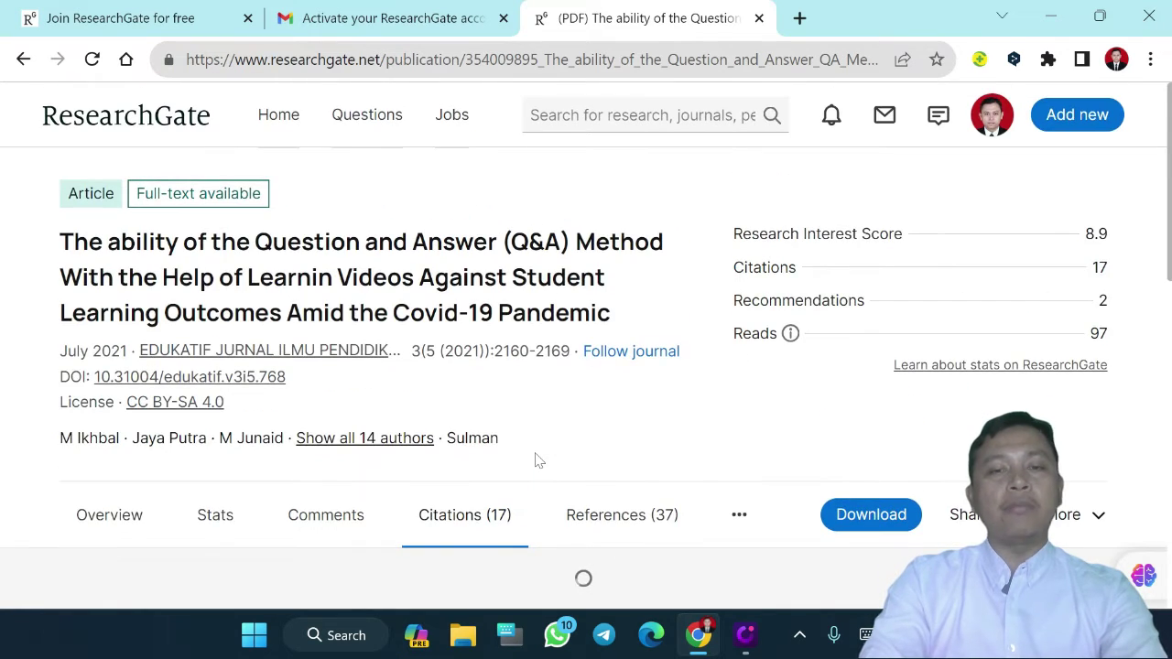
pyautogui.scroll(-2, 526, 450)
pyautogui.scroll(2, 526, 450)
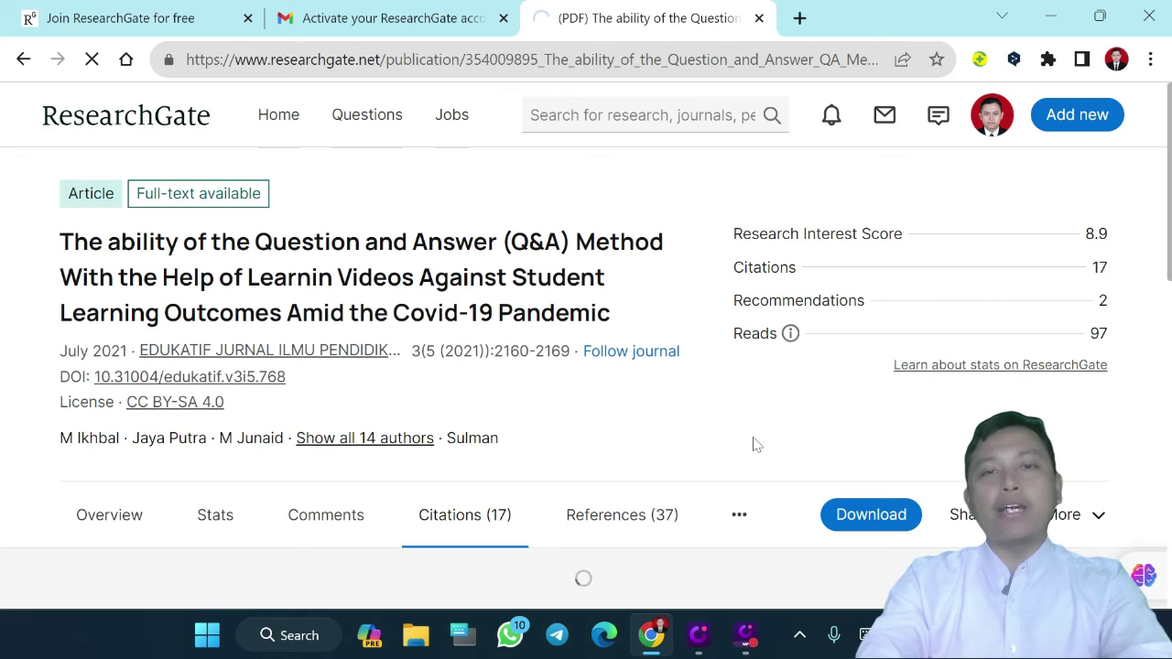
pyautogui.click(995, 133)
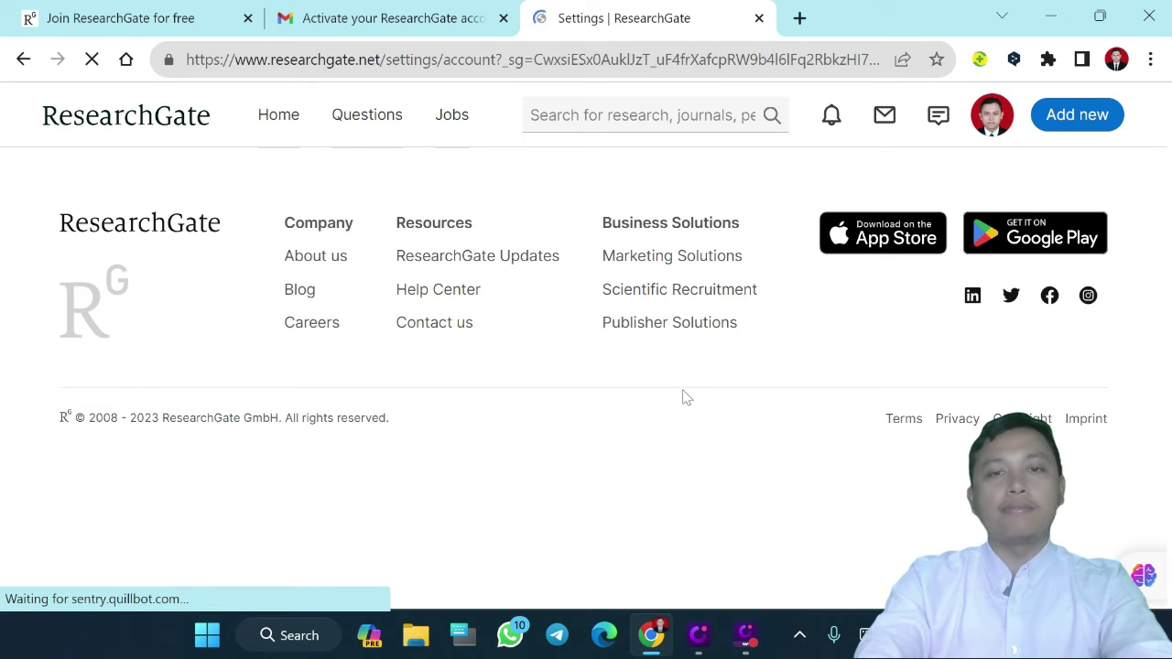
pyautogui.scroll(-1, 682, 396)
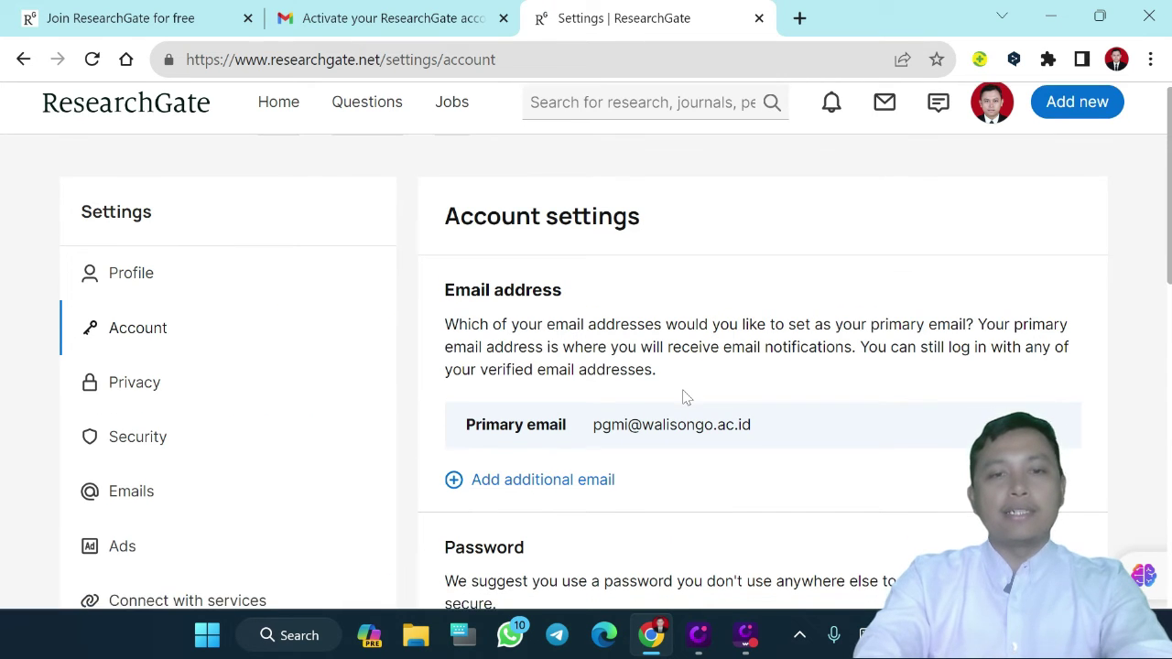
pyautogui.scroll(-2, 682, 396)
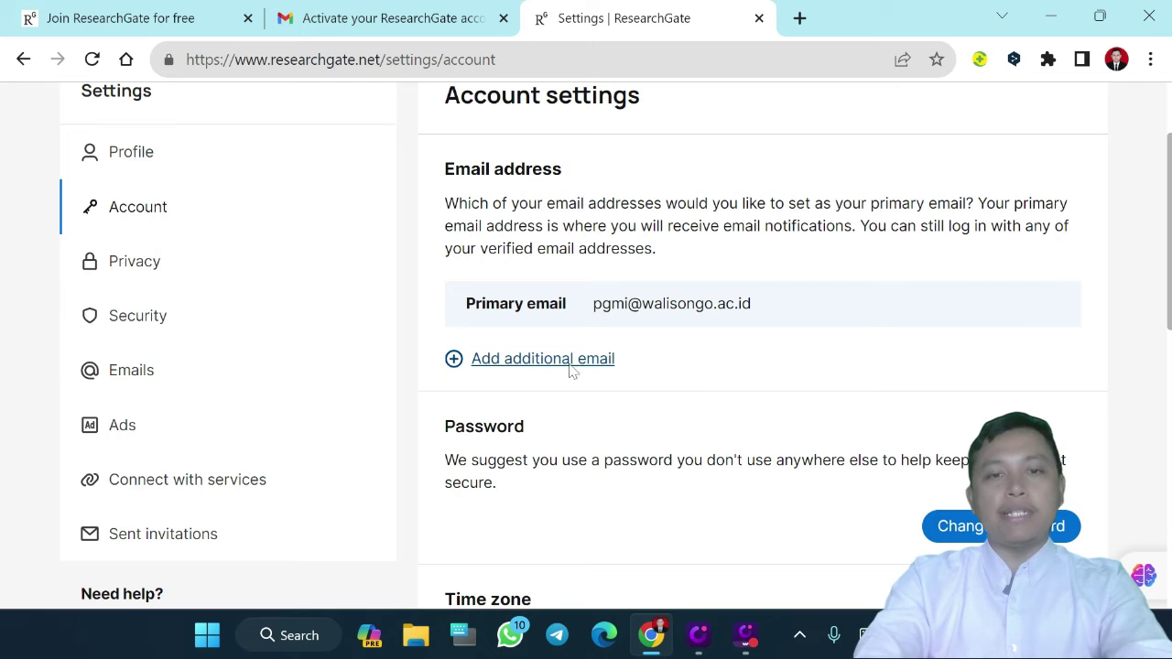
pyautogui.scroll(-3, 685, 374)
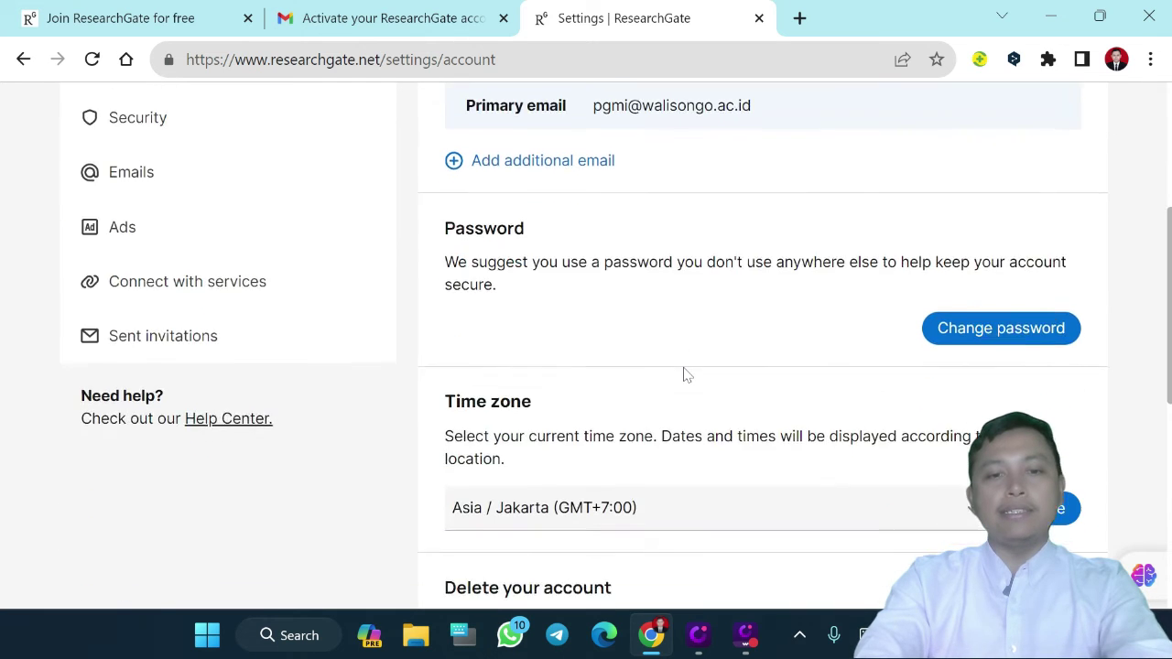
pyautogui.scroll(-2, 632, 455)
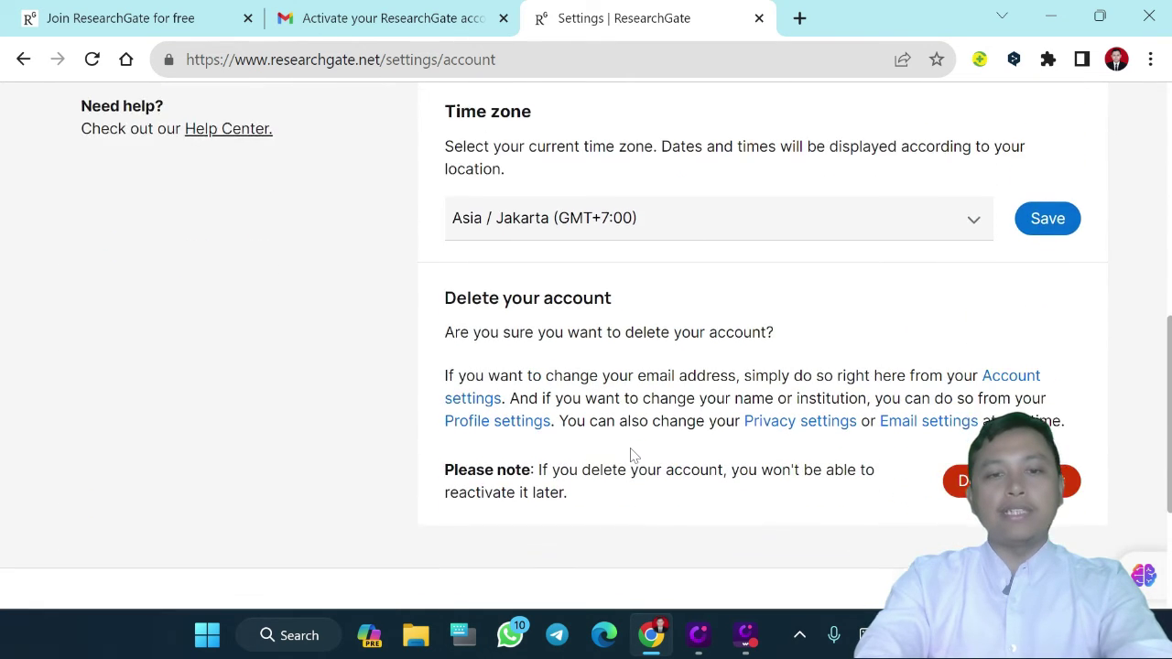
pyautogui.scroll(8, 632, 455)
pyautogui.scroll(-7, 631, 455)
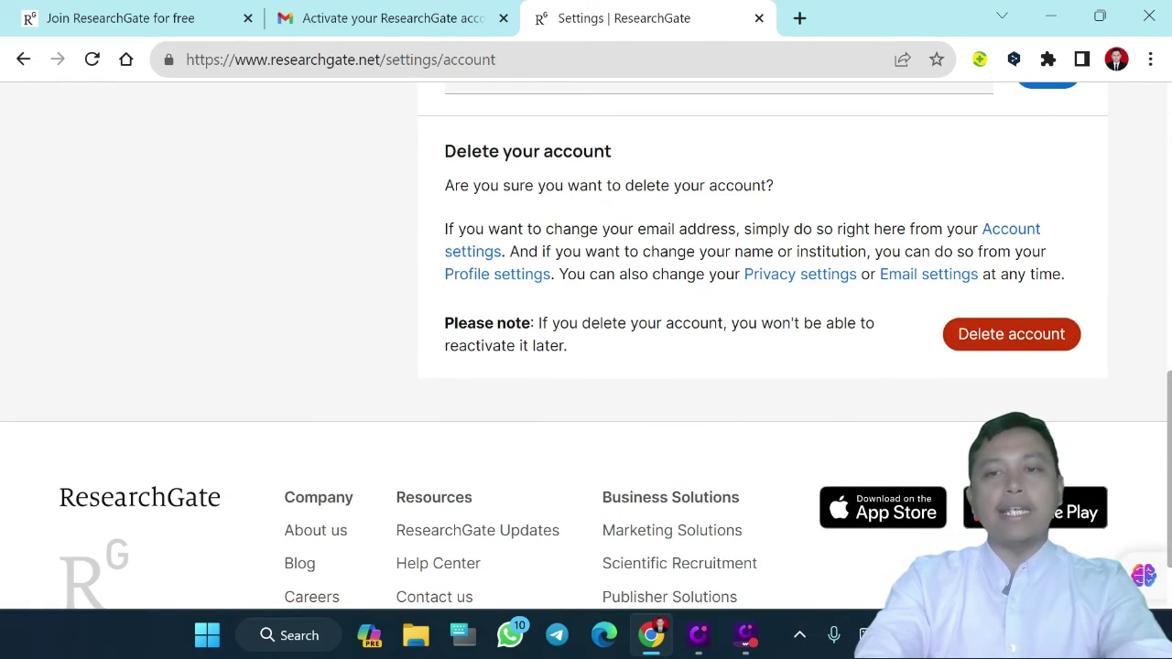
pyautogui.scroll(8, 727, 333)
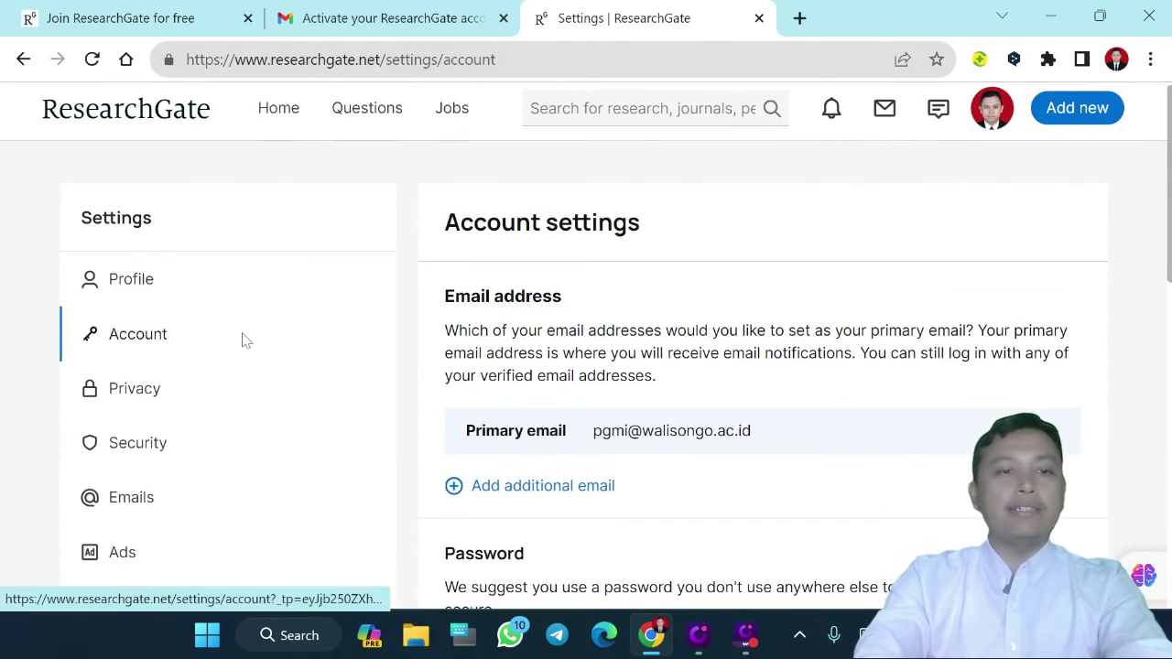
pyautogui.scroll(-1, 244, 338)
# Review Profile settings' name, degree, institution, photo, CV and gender sections, then open the account menu
pyautogui.click(131, 213)
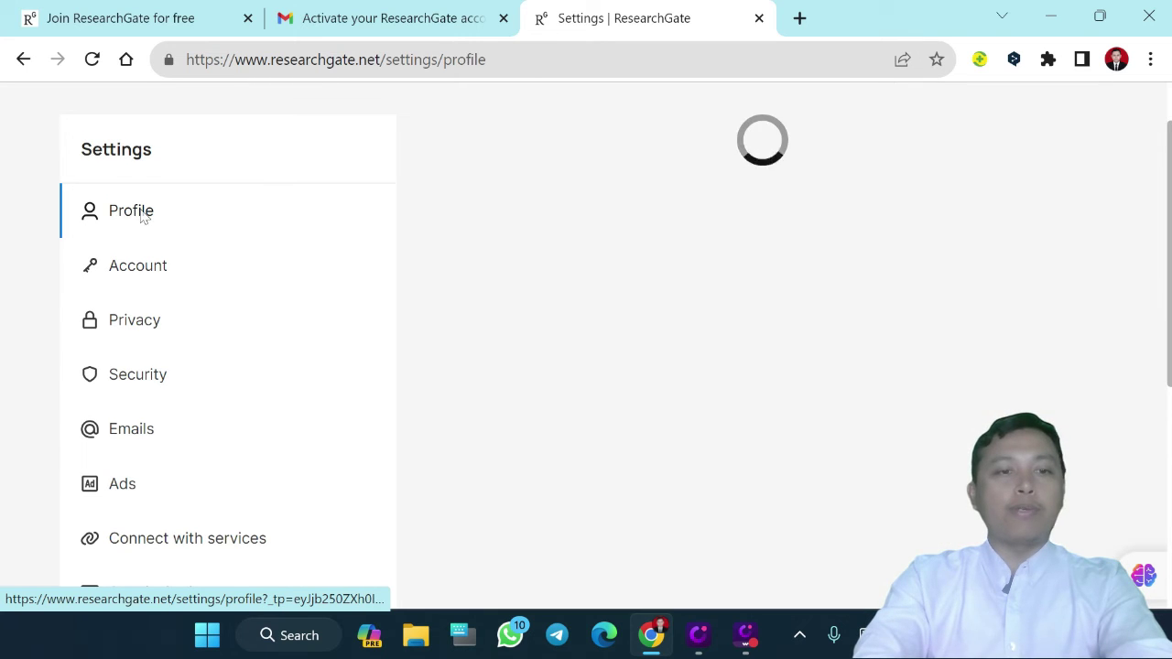
pyautogui.scroll(-1, 544, 400)
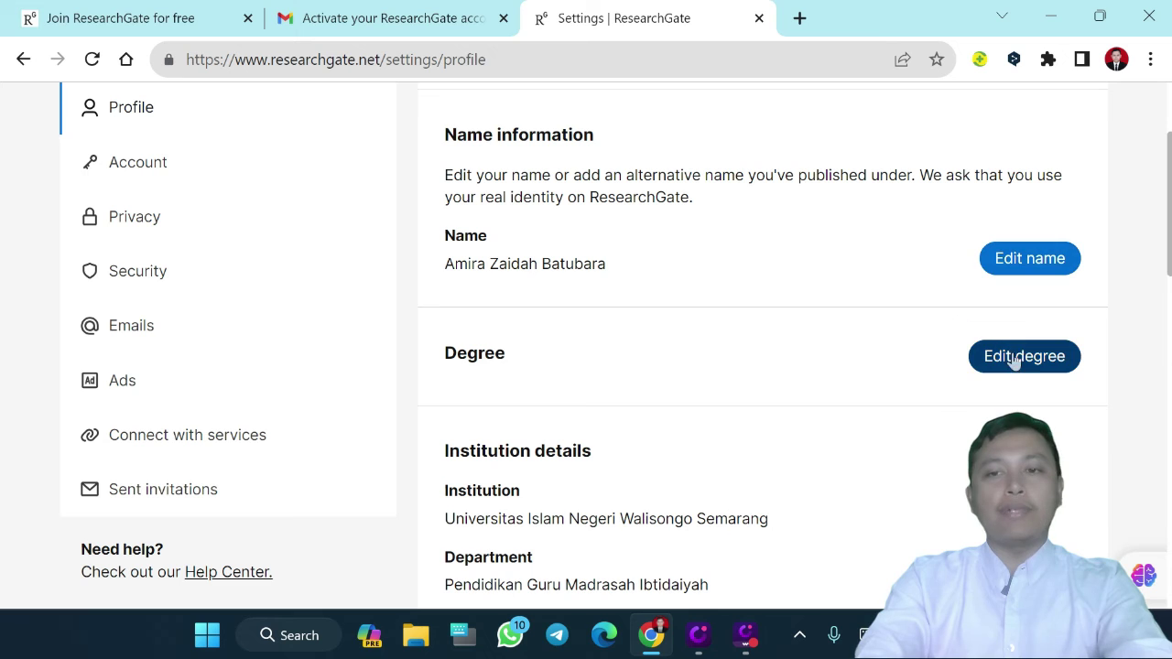
pyautogui.scroll(-3, 835, 411)
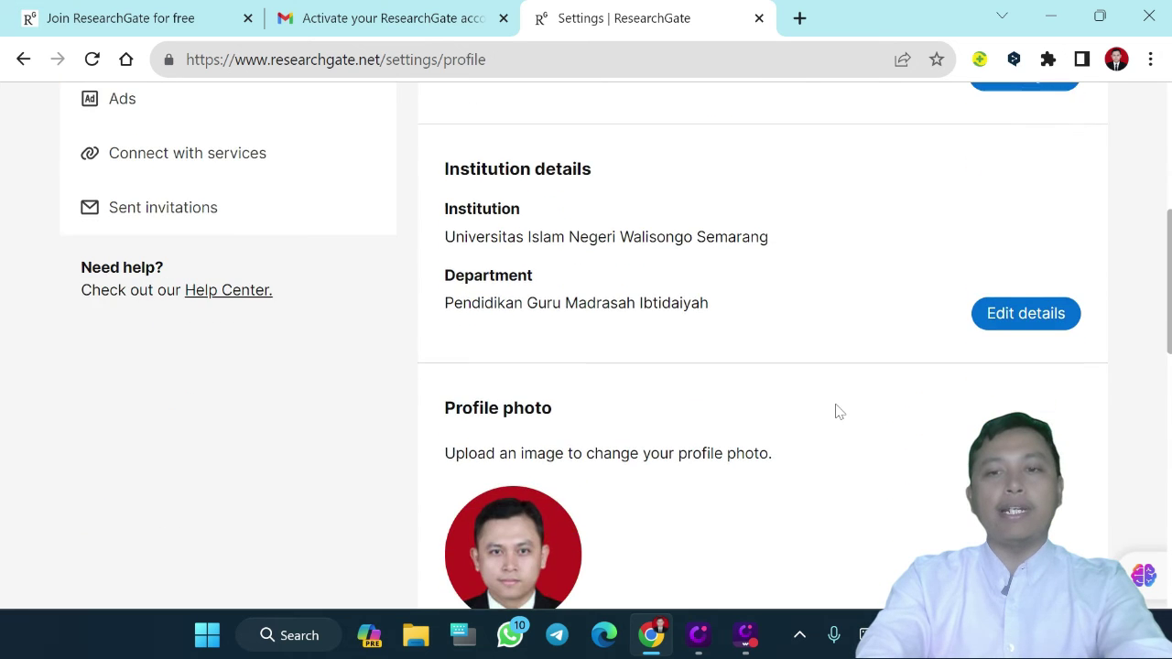
pyautogui.scroll(-3, 837, 416)
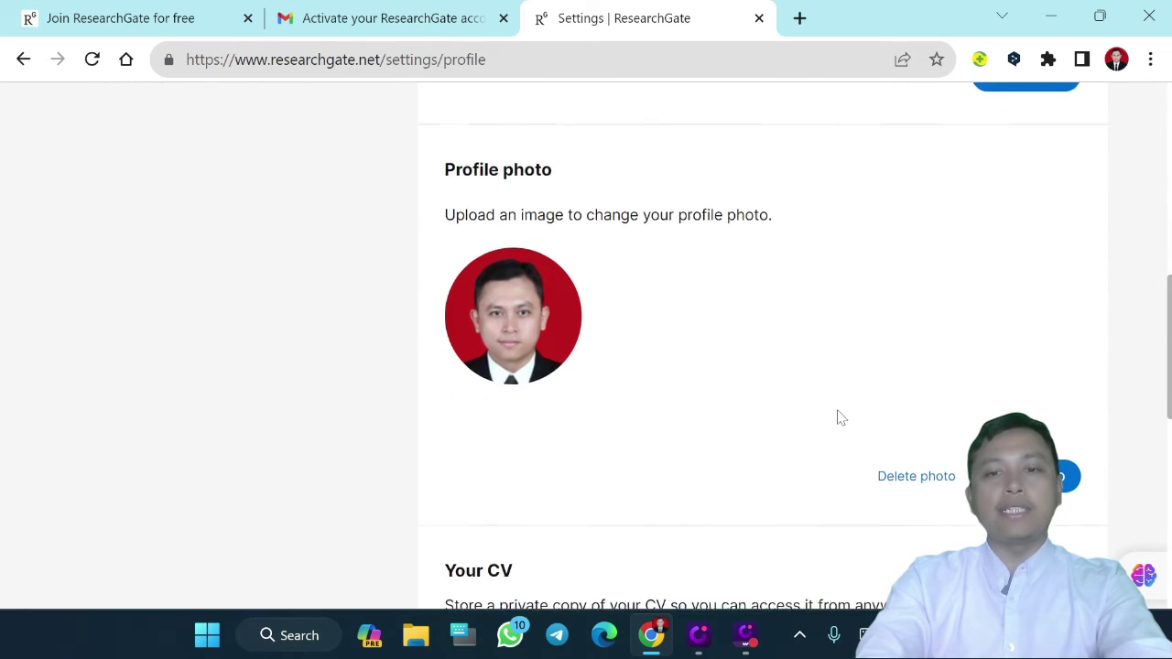
pyautogui.scroll(-2, 463, 373)
pyautogui.scroll(-3, 462, 373)
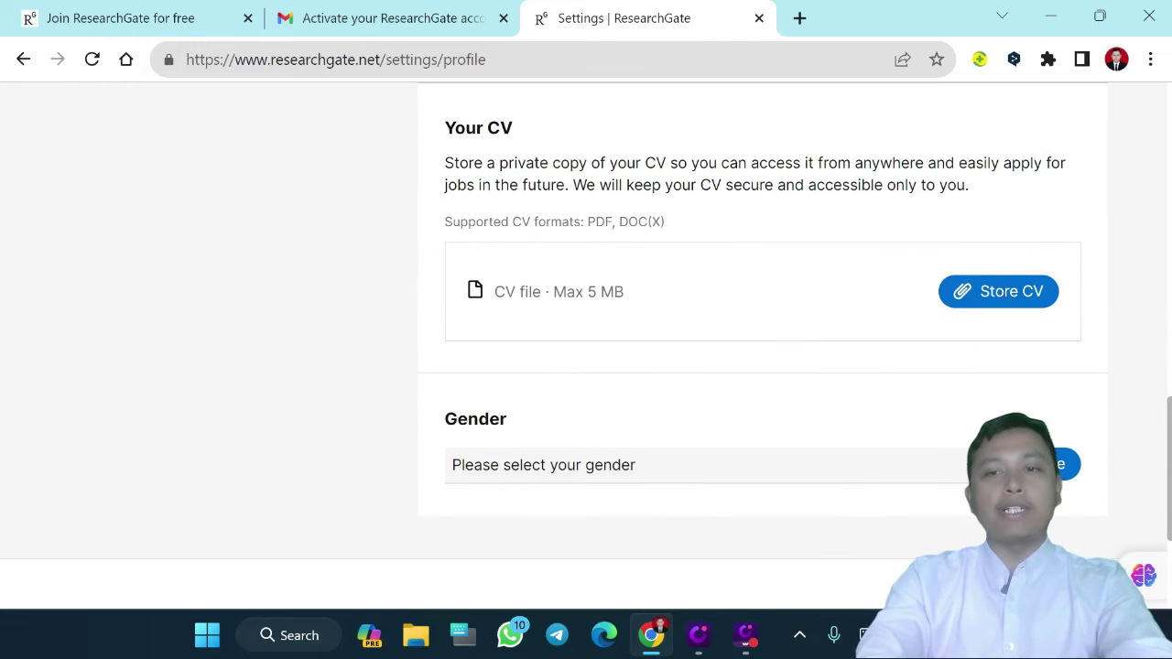
pyautogui.scroll(-2, 789, 316)
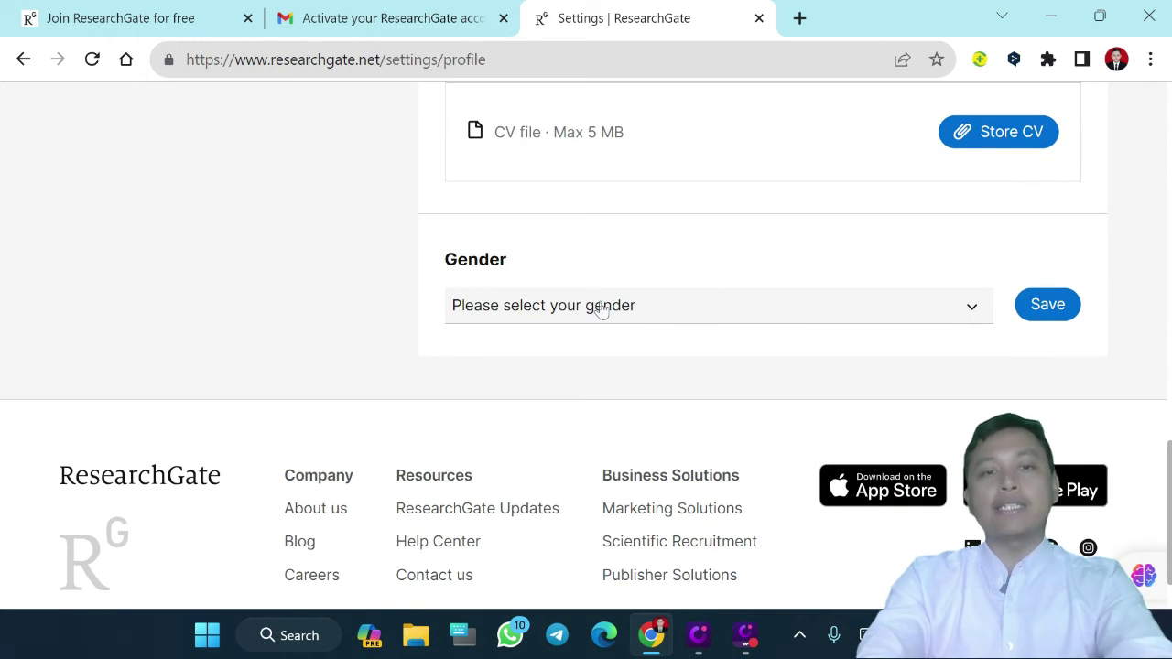
pyautogui.scroll(10, 600, 309)
pyautogui.scroll(1, 600, 308)
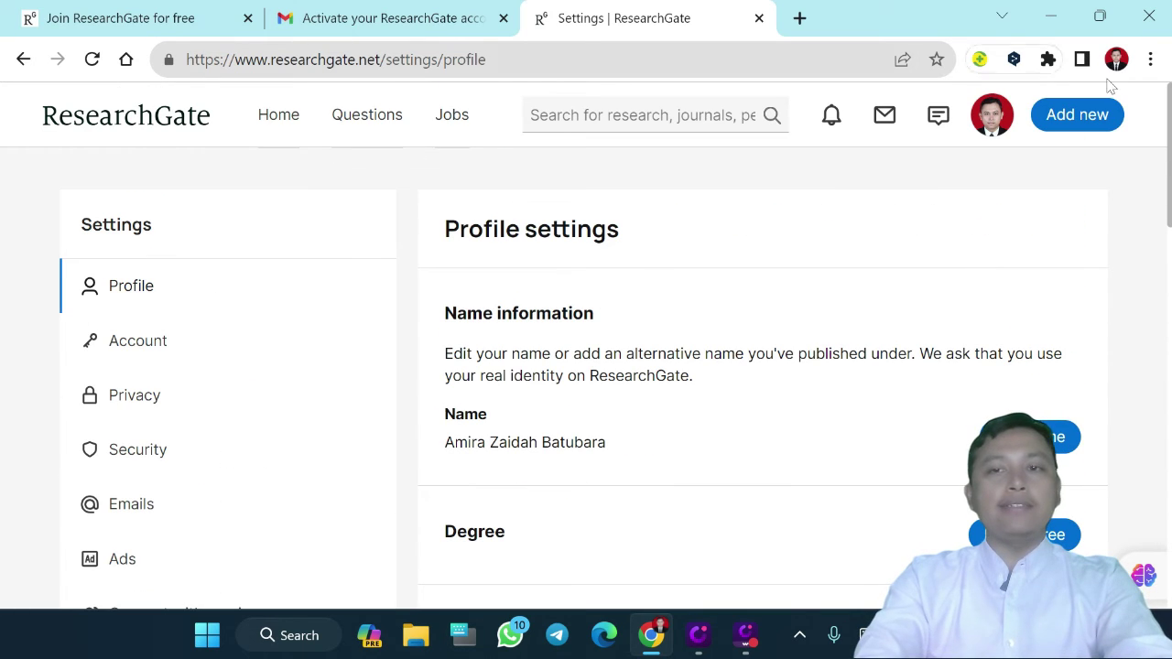
pyautogui.click(997, 129)
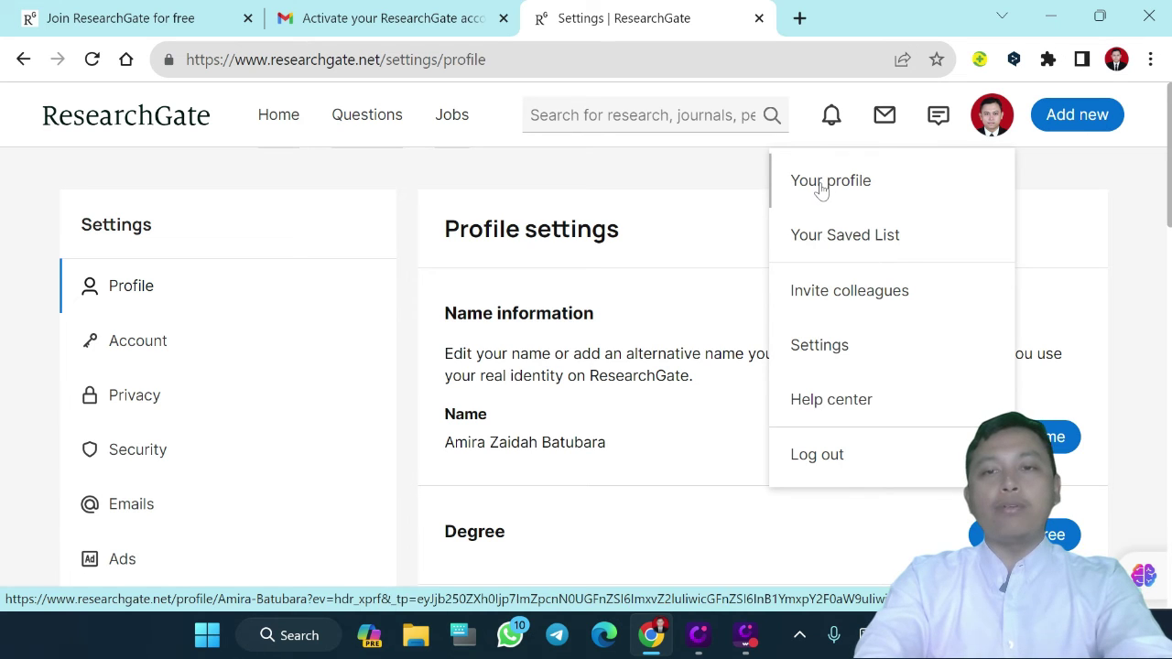
# Filter the profile's Research (1) tab to Conference Paper (1) and reveal the Elementary Teachers' Competencies paper's options
pyautogui.click(832, 188)
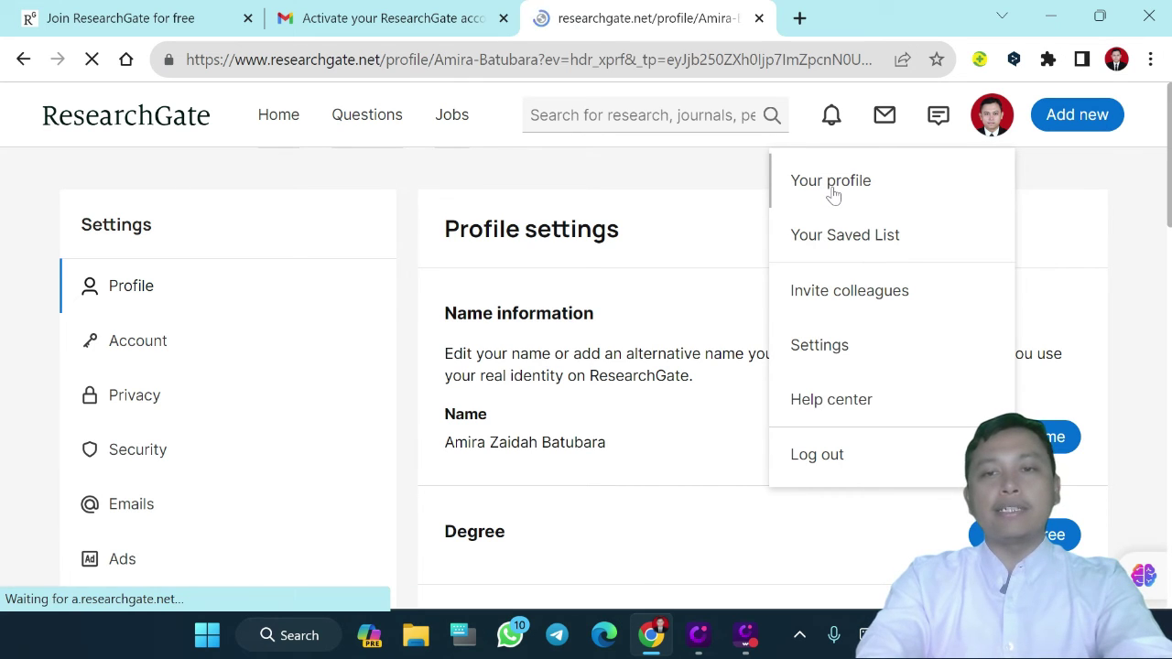
pyautogui.scroll(-2, 568, 355)
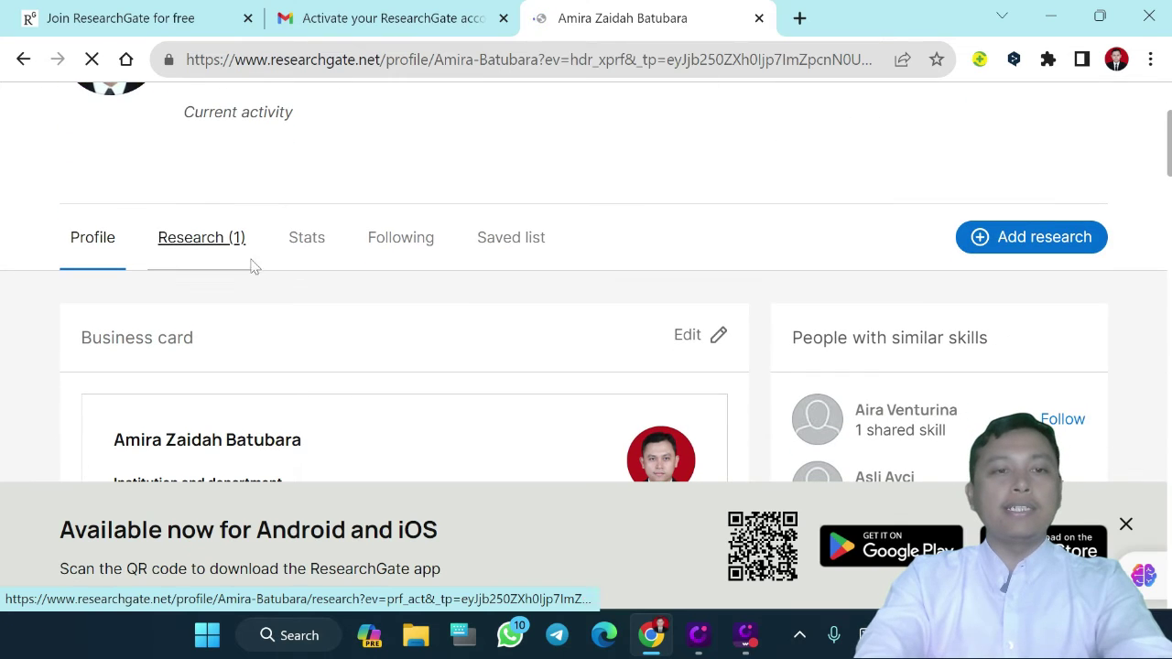
pyautogui.click(188, 240)
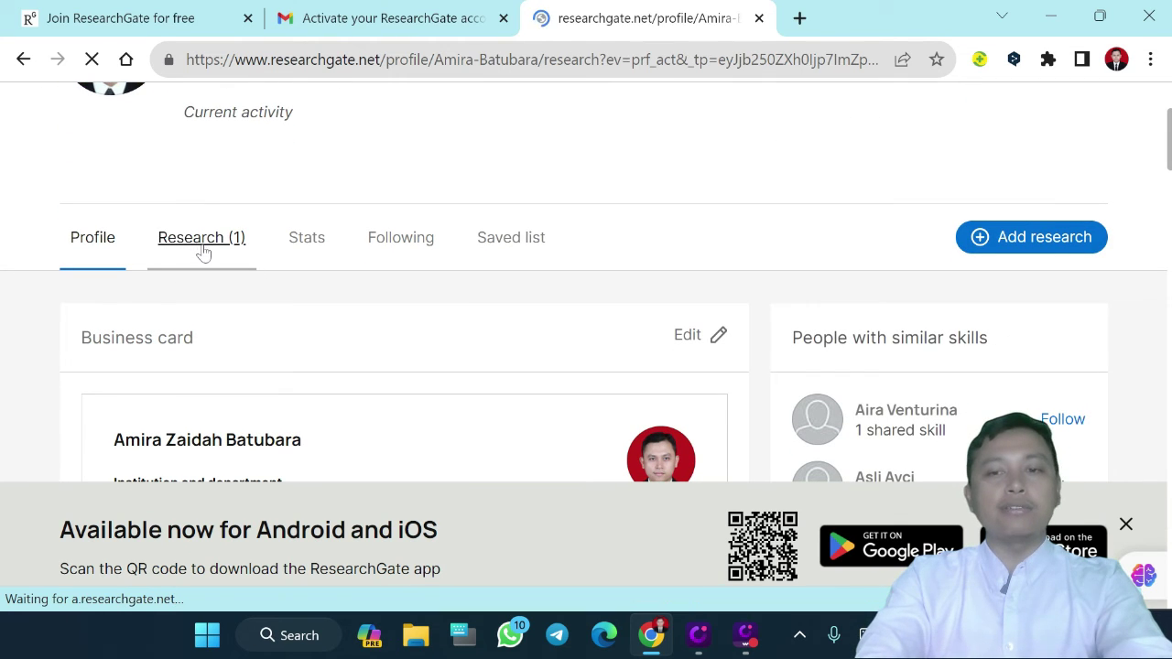
pyautogui.scroll(-4, 332, 355)
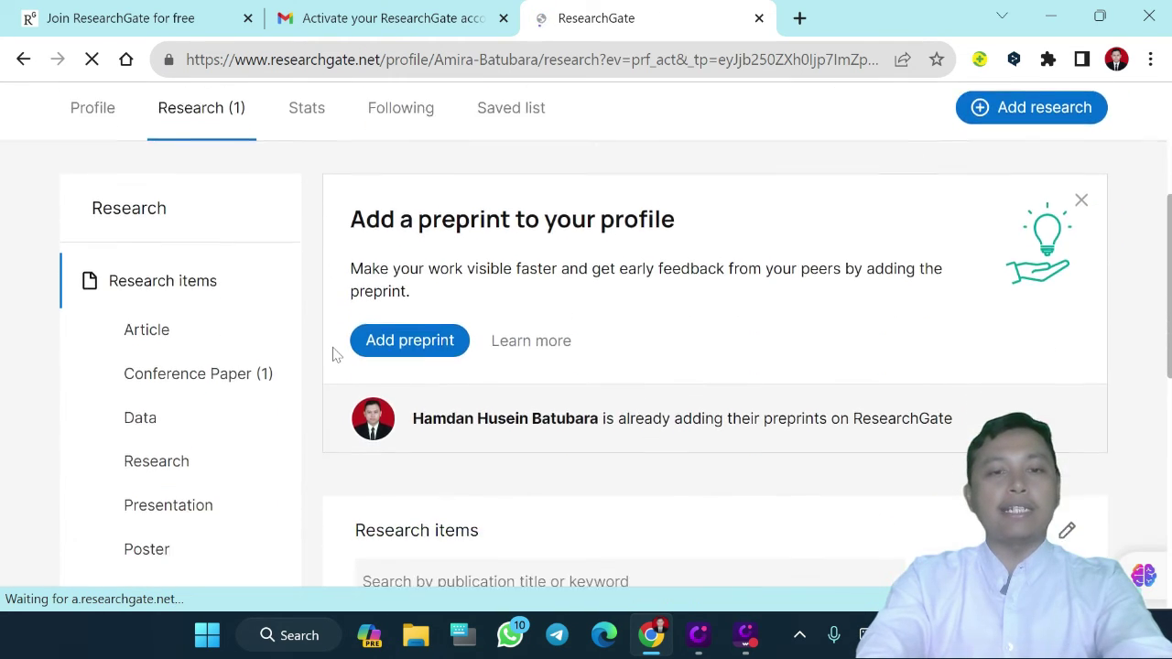
pyautogui.click(171, 366)
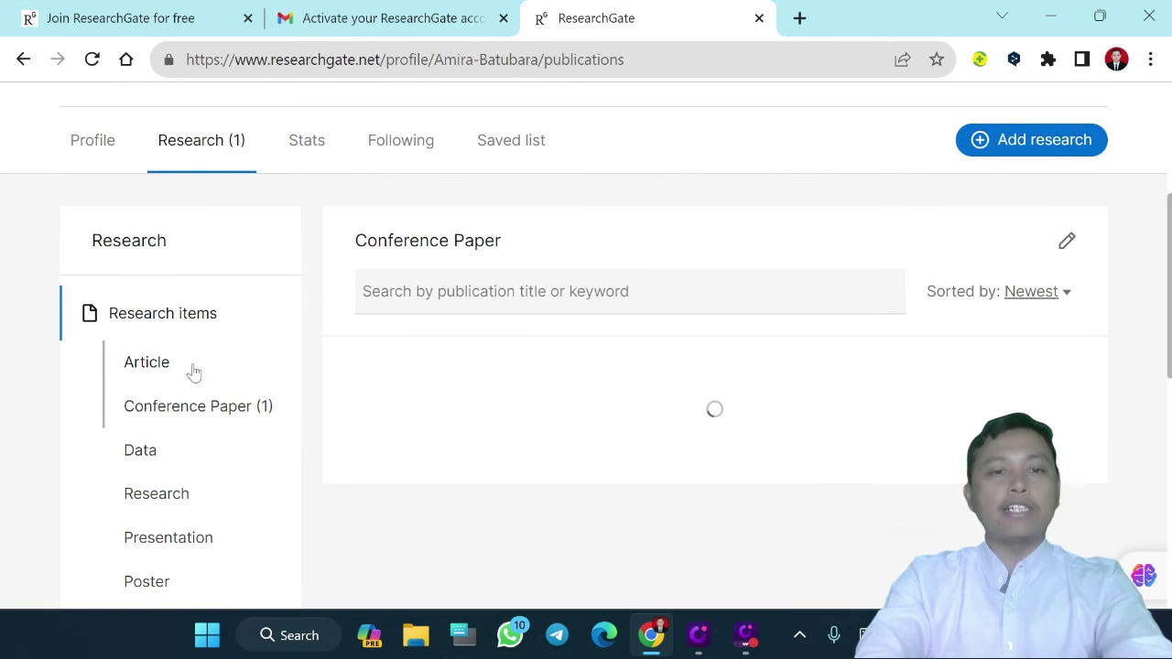
pyautogui.scroll(-2, 482, 446)
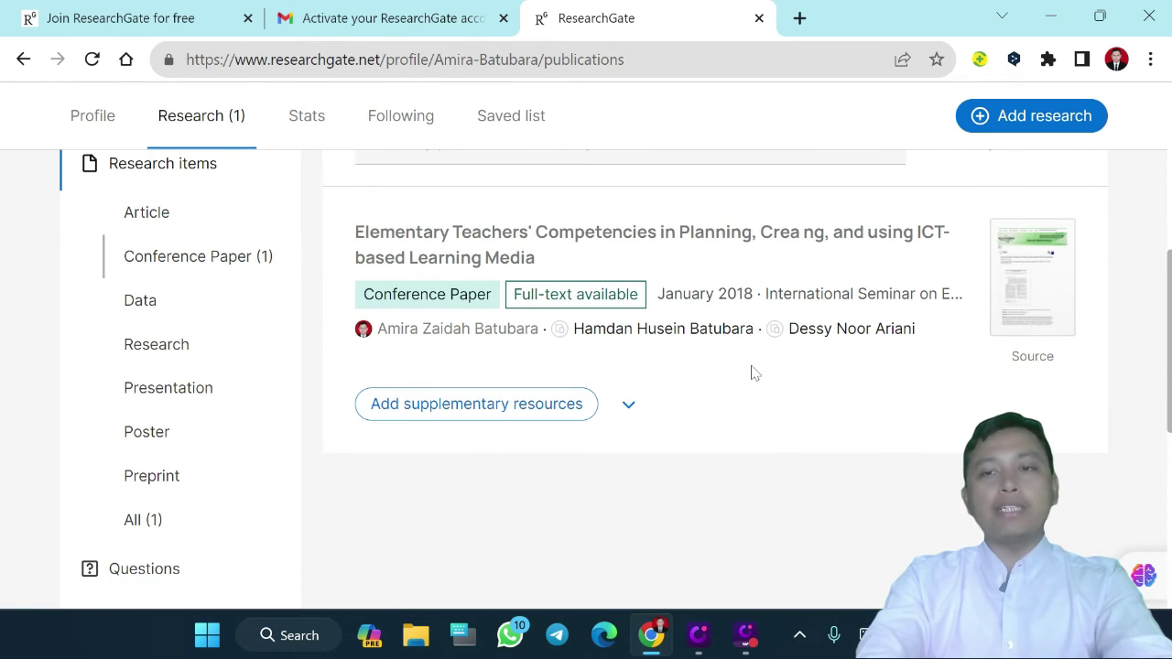
pyautogui.scroll(1, 615, 380)
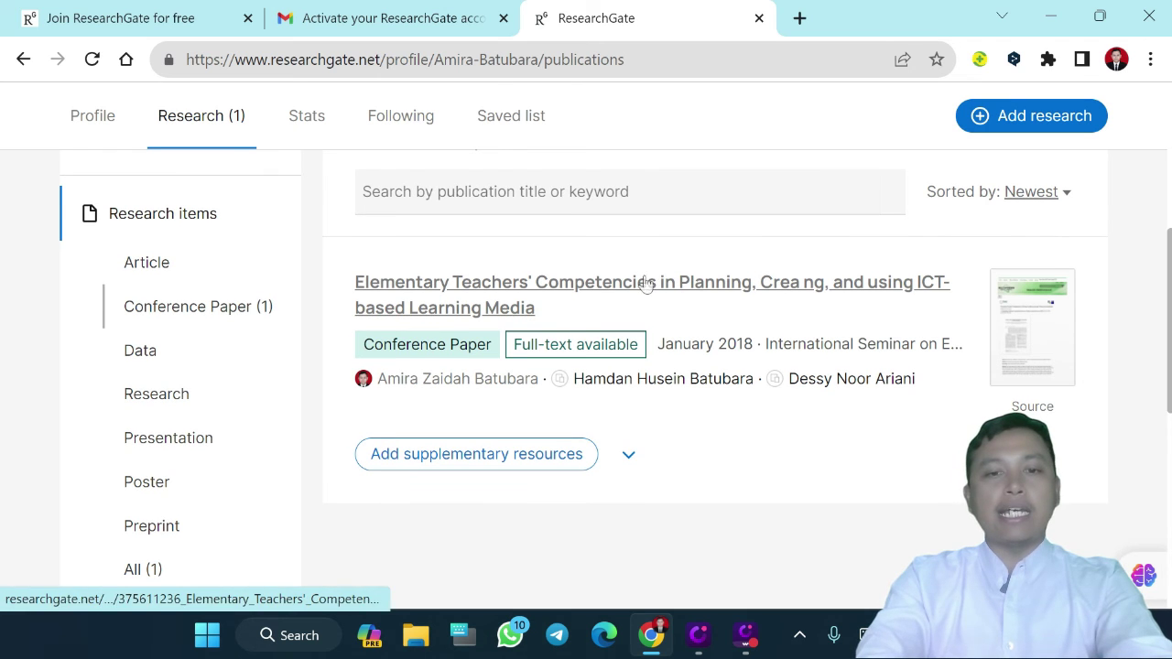
pyautogui.click(628, 459)
pyautogui.scroll(-2, 625, 461)
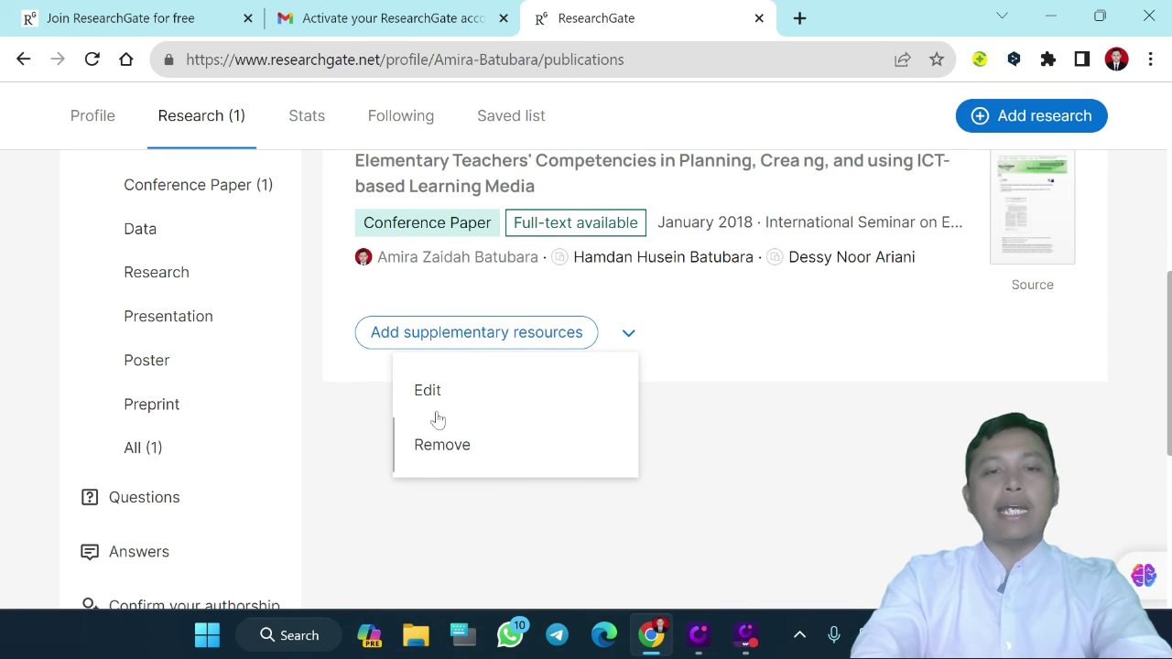
pyautogui.click(435, 404)
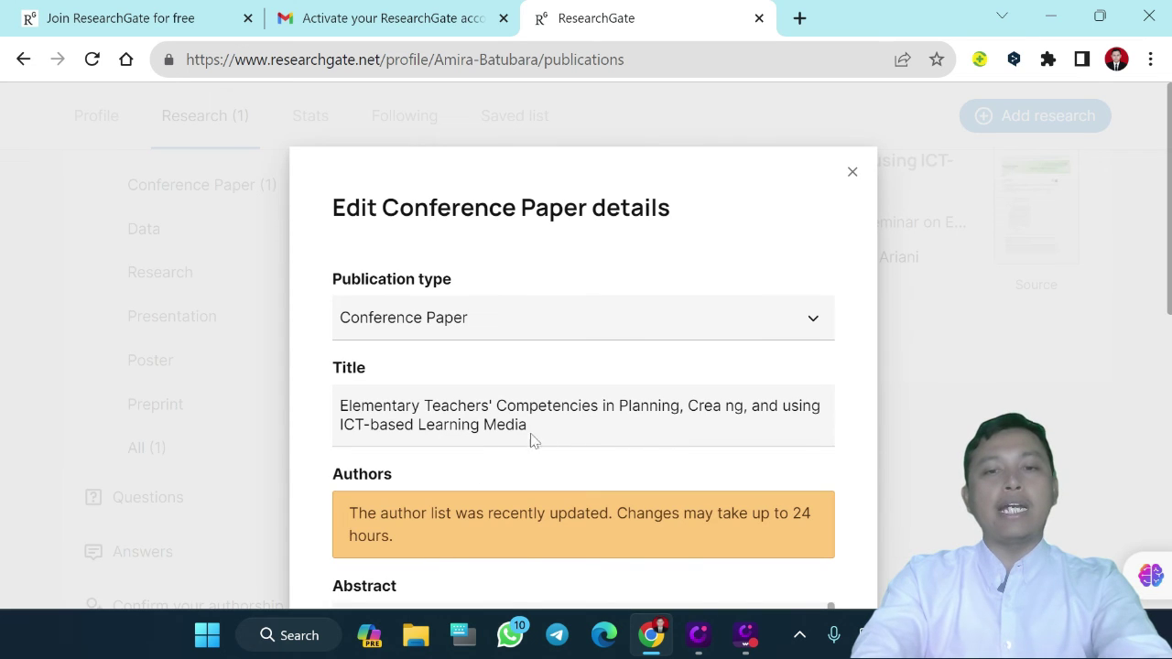
pyautogui.click(815, 416)
pyautogui.scroll(-6, 814, 417)
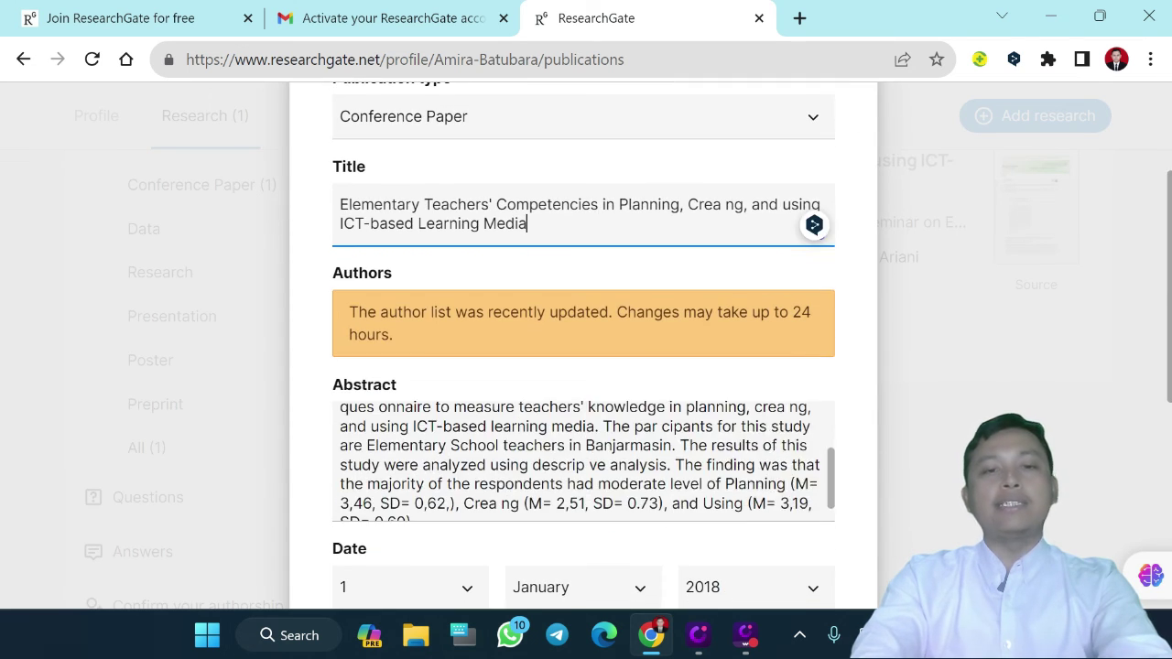
pyautogui.scroll(-1, 705, 457)
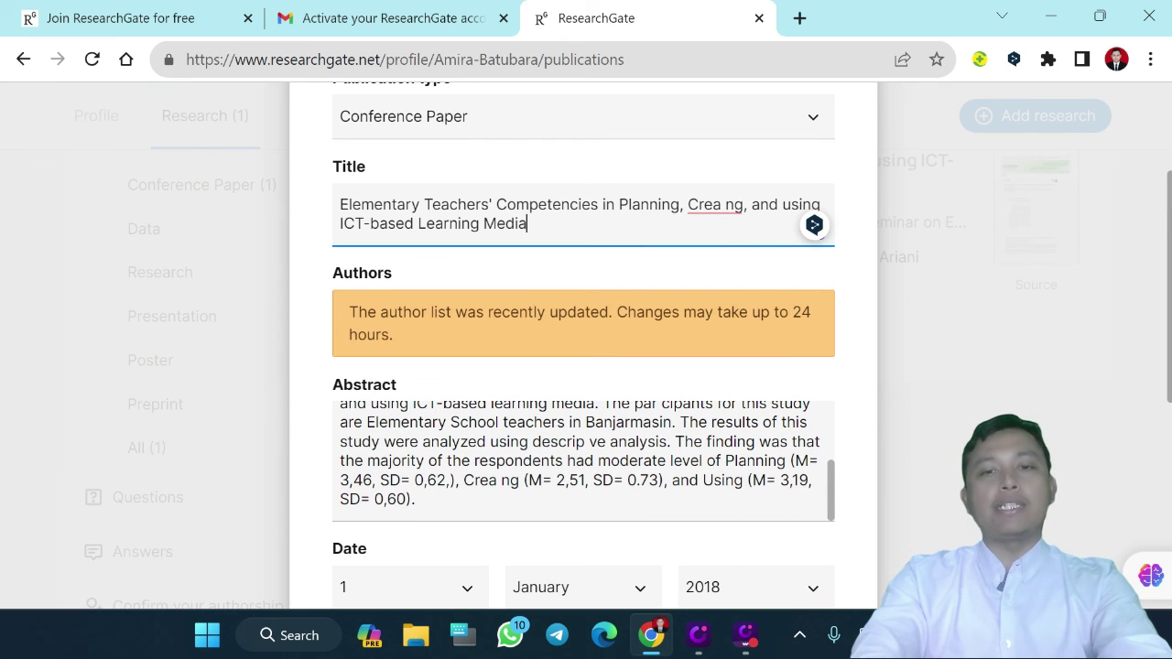
pyautogui.scroll(3, 792, 254)
pyautogui.click(851, 172)
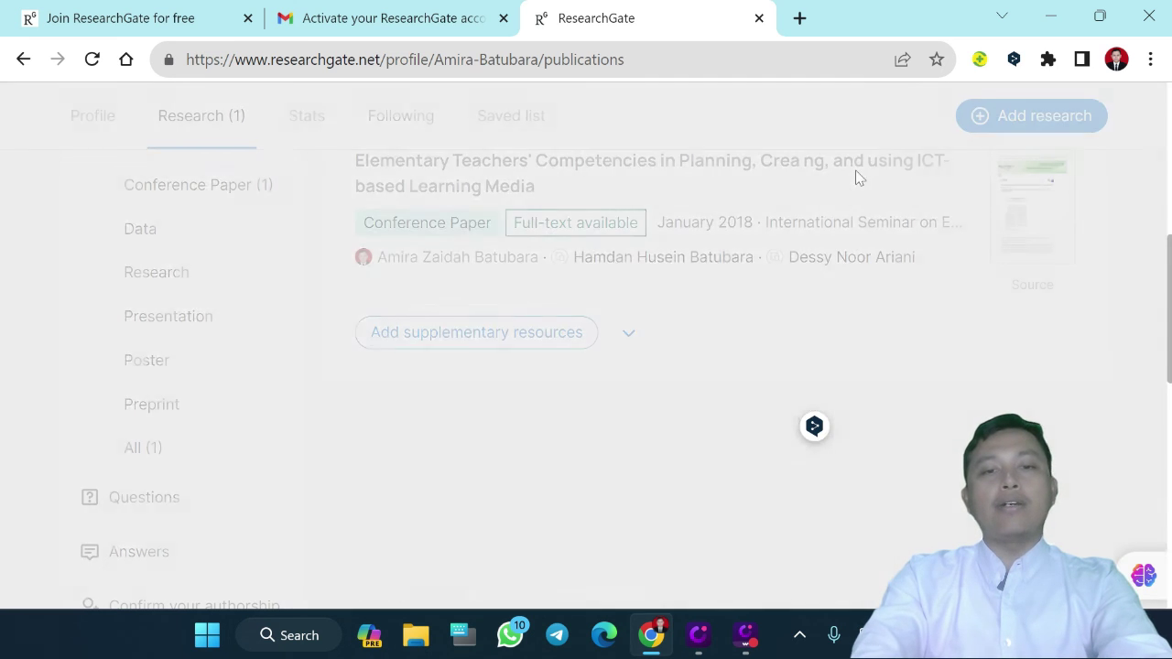
pyautogui.click(631, 335)
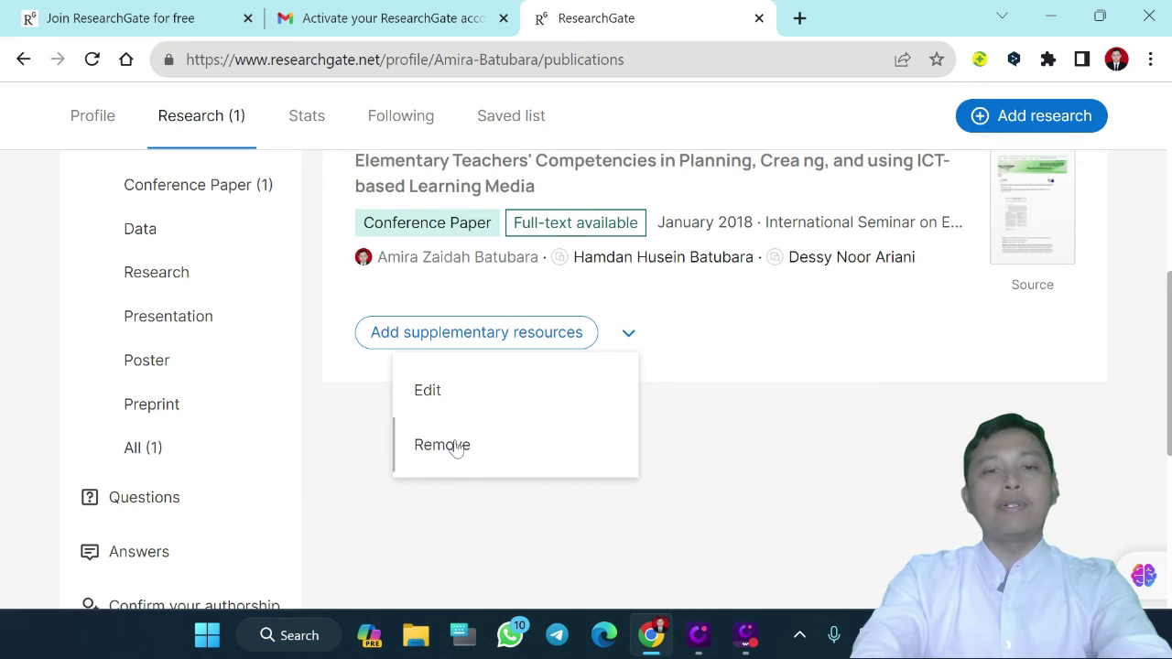
# Delete the Elementary Teachers' Competencies conference paper's publication page from ResearchGate entirely
pyautogui.click(458, 445)
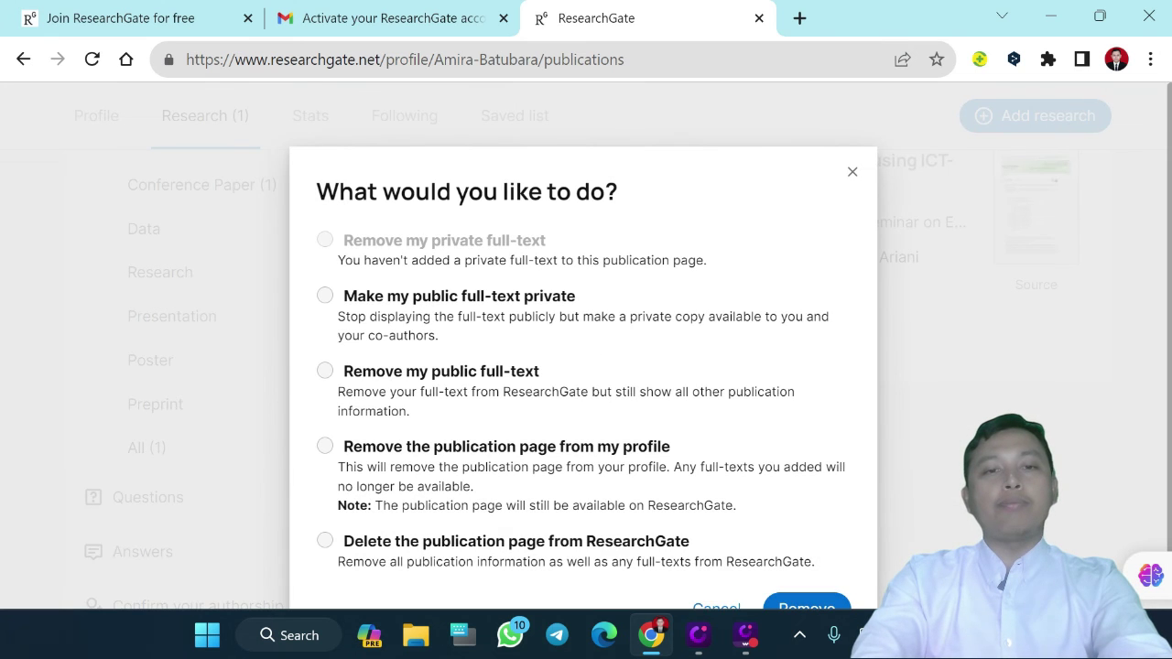
pyautogui.click(327, 498)
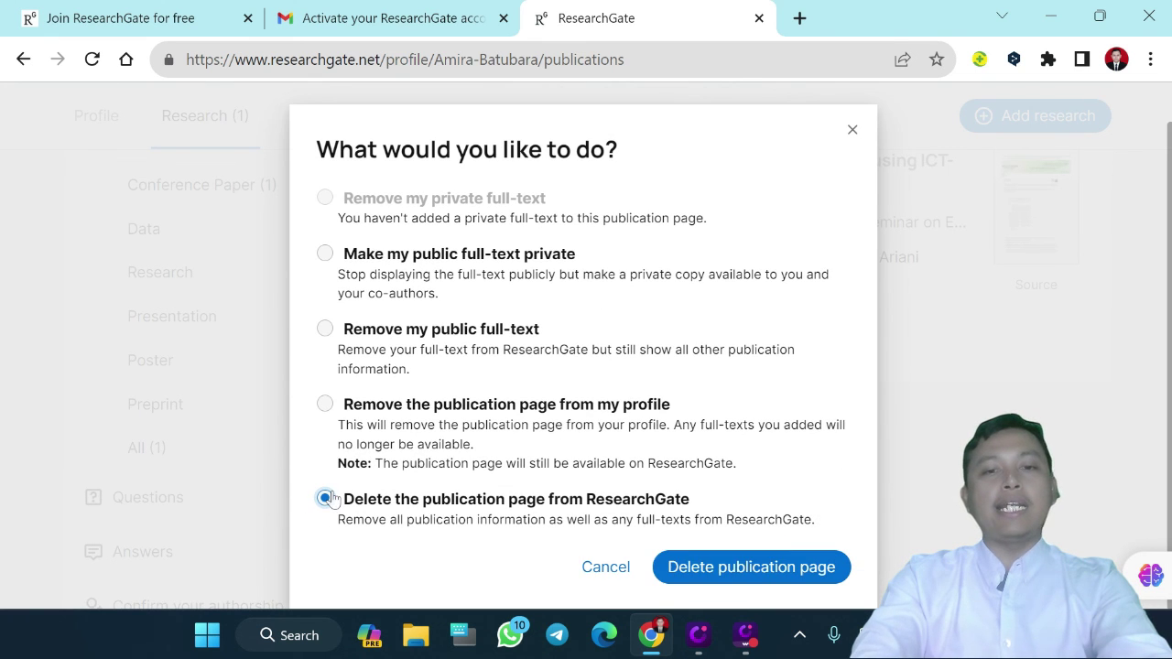
pyautogui.click(723, 574)
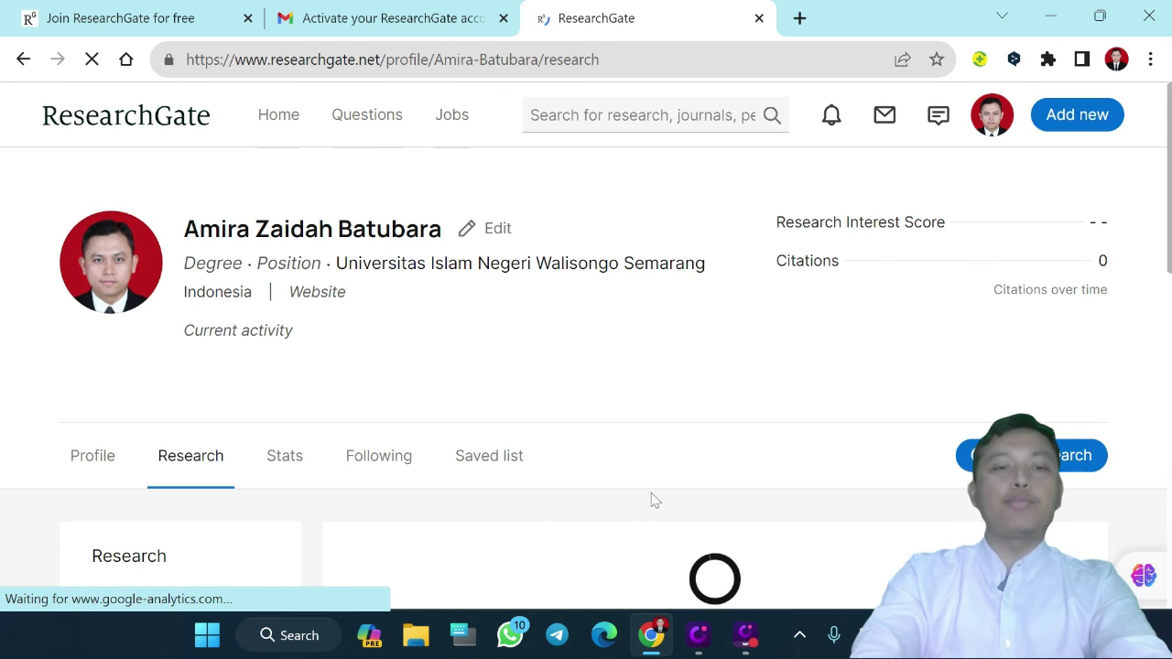
pyautogui.scroll(-2, 651, 500)
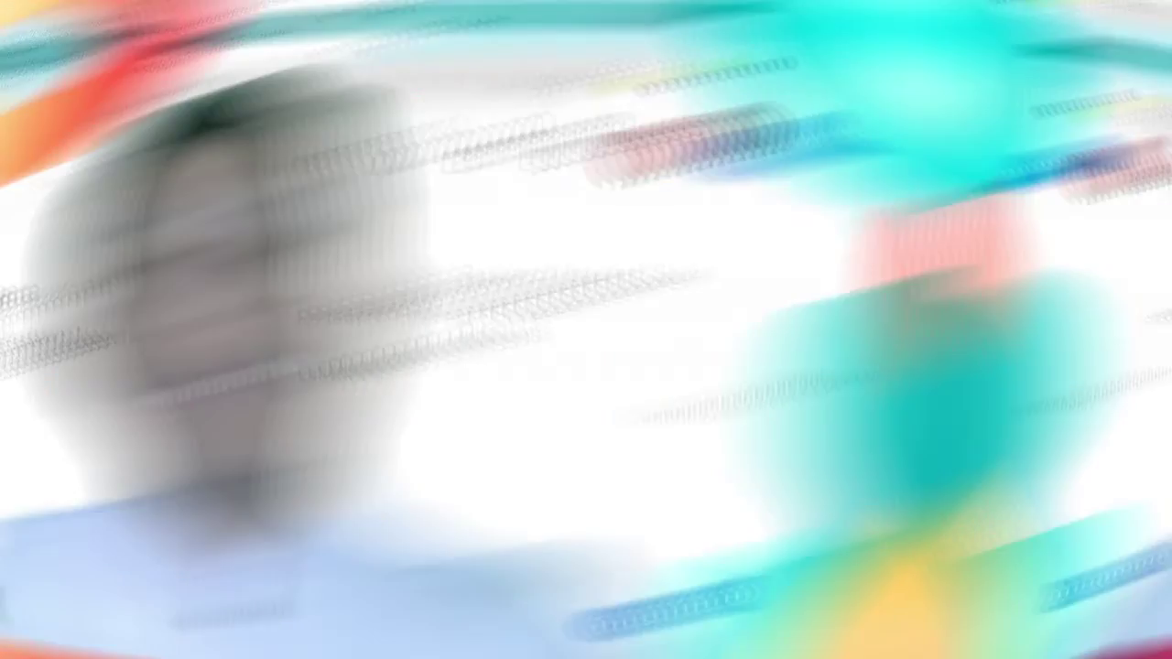